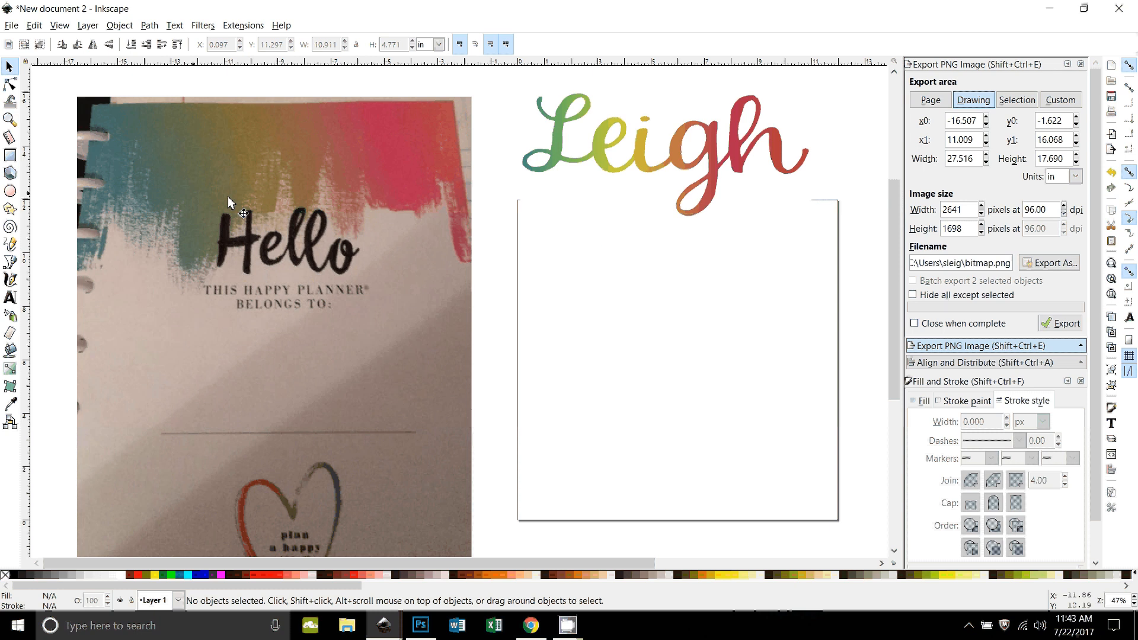
# Step: Delete the multicoloured script lettering image above the page
pyautogui.click(656, 179)
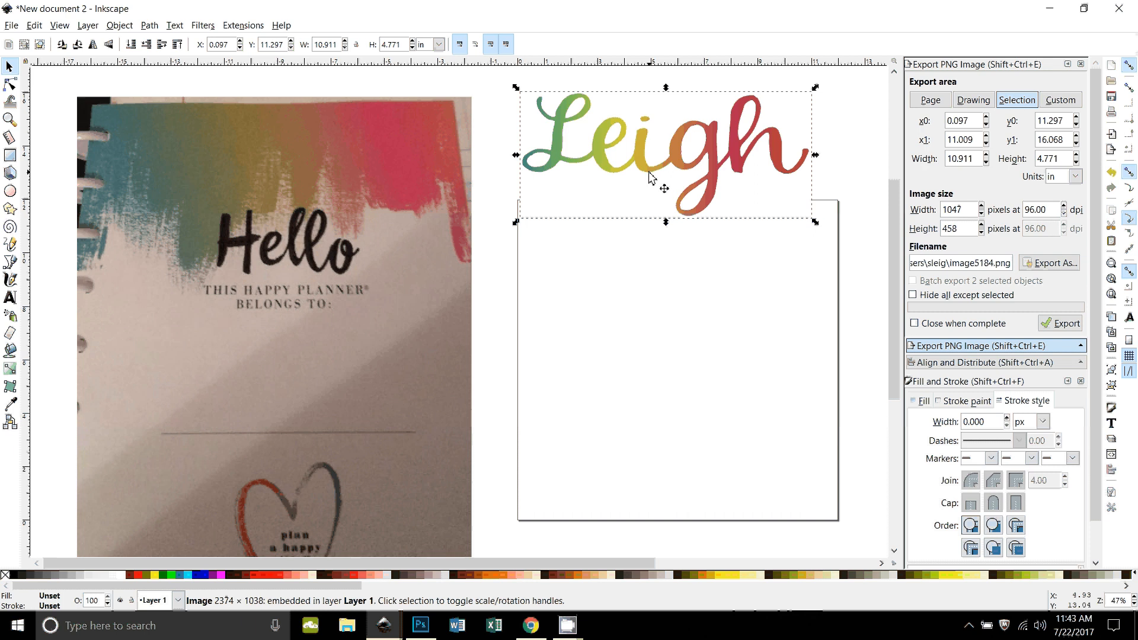
pyautogui.press('Delete')
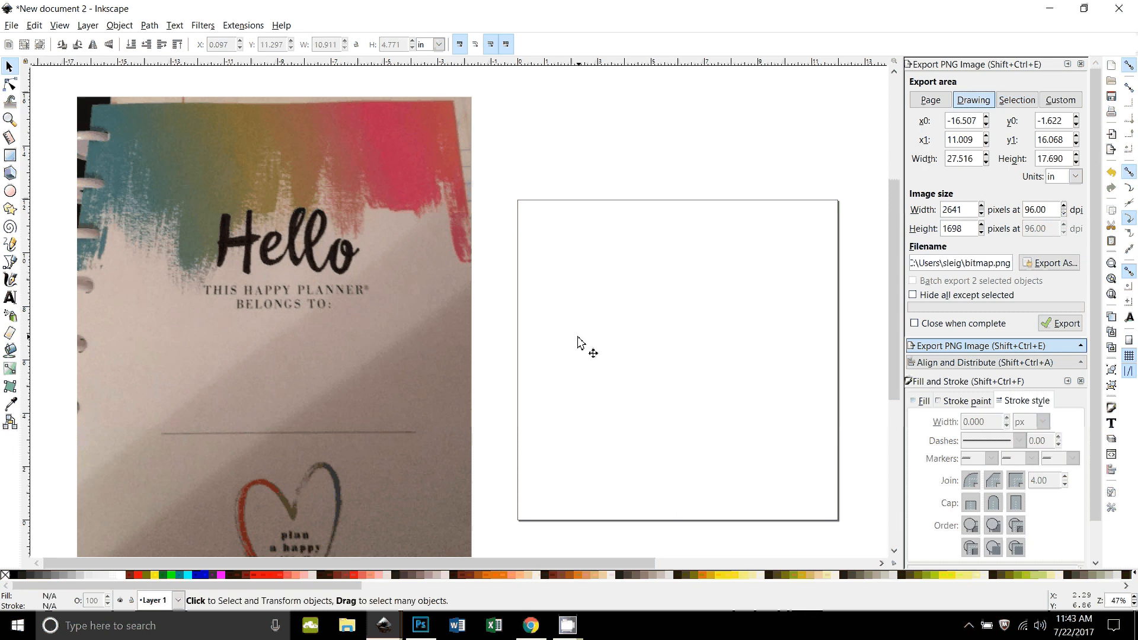
# Step: Draw a rectangle about 11.66 in wide and 4.18 in high across the upper part of the page
pyautogui.moveTo(599, 418); pyautogui.dragTo(546, 389)
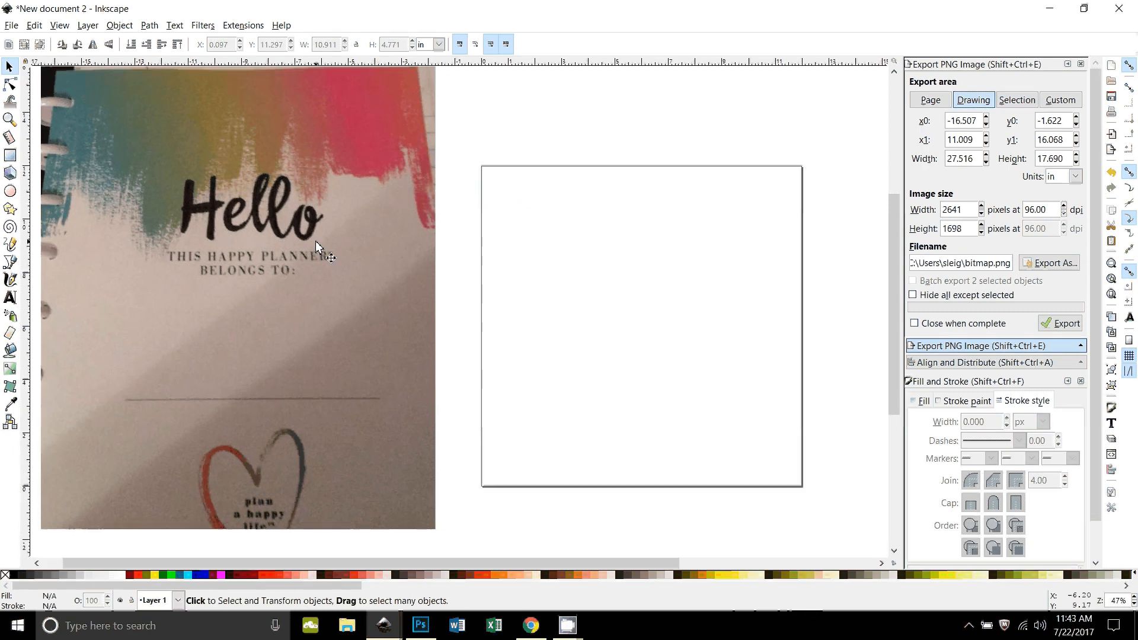
pyautogui.click(10, 156)
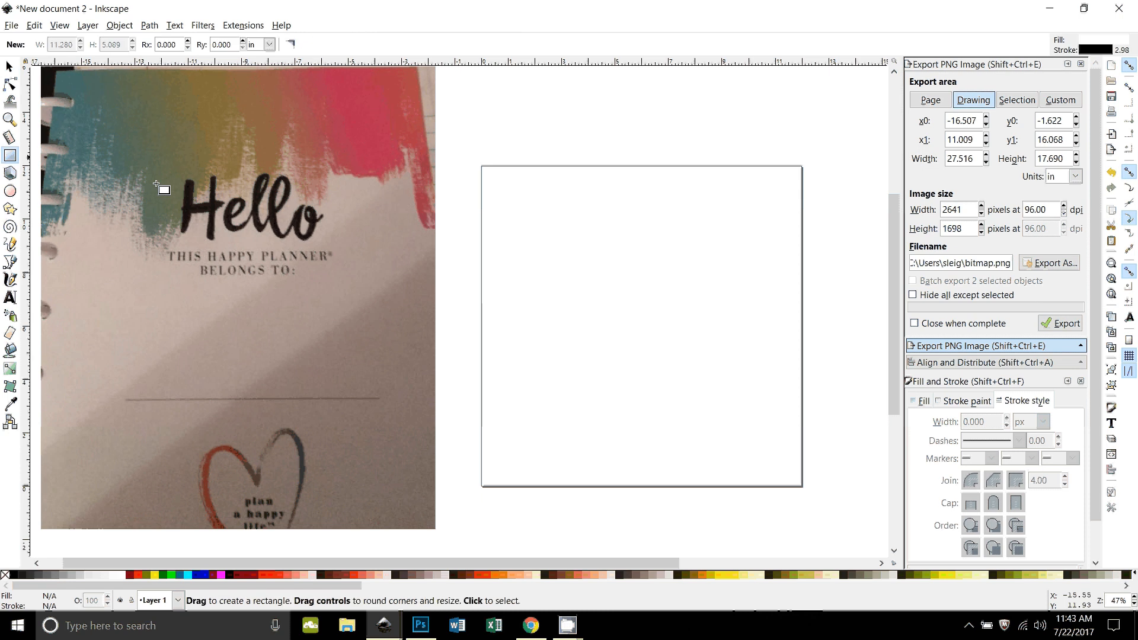
pyautogui.moveTo(486, 171); pyautogui.dragTo(797, 282)
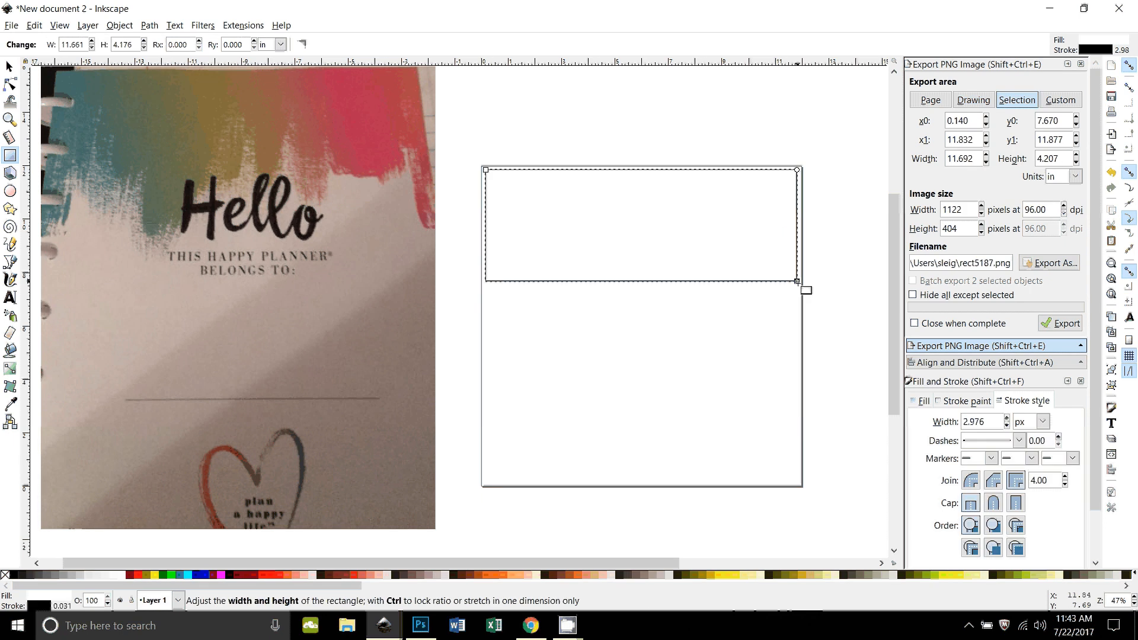
# Step: Close the PNG export and Align and Distribute dialogs, and give the rectangle a linear gradient fill
pyautogui.click(1080, 65)
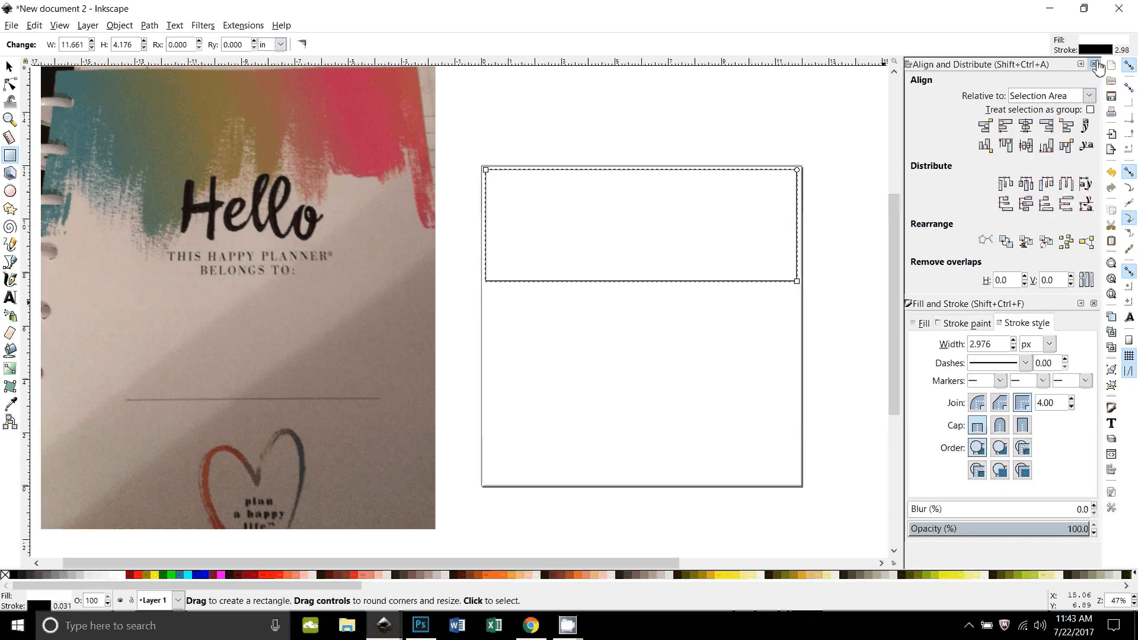
pyautogui.click(1094, 65)
pyautogui.click(1095, 65)
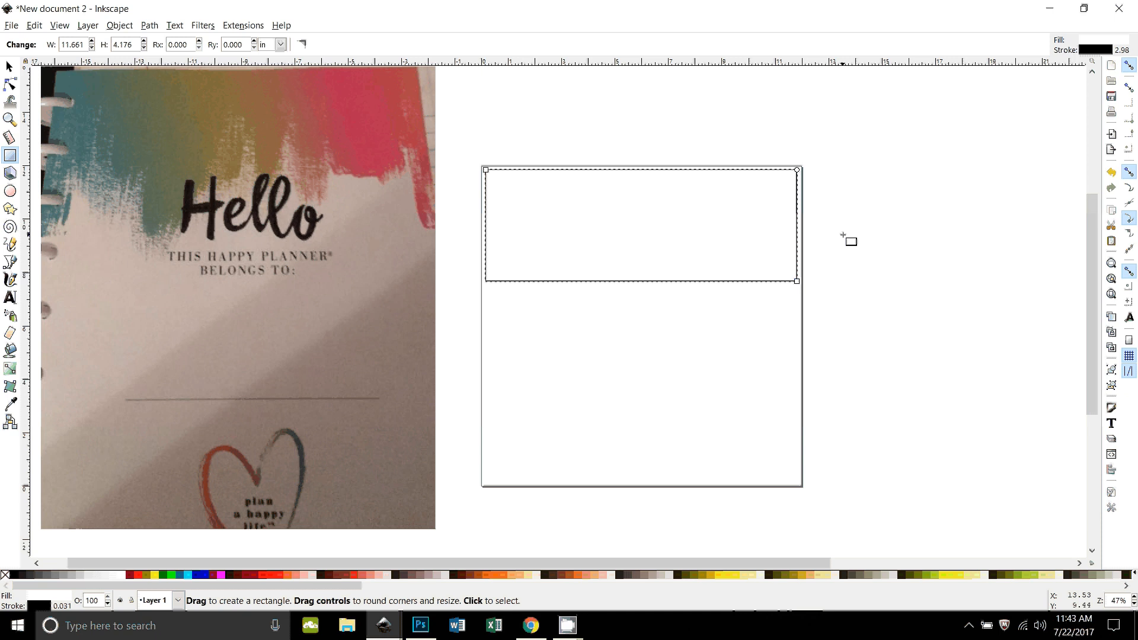
pyautogui.press('ctrl')
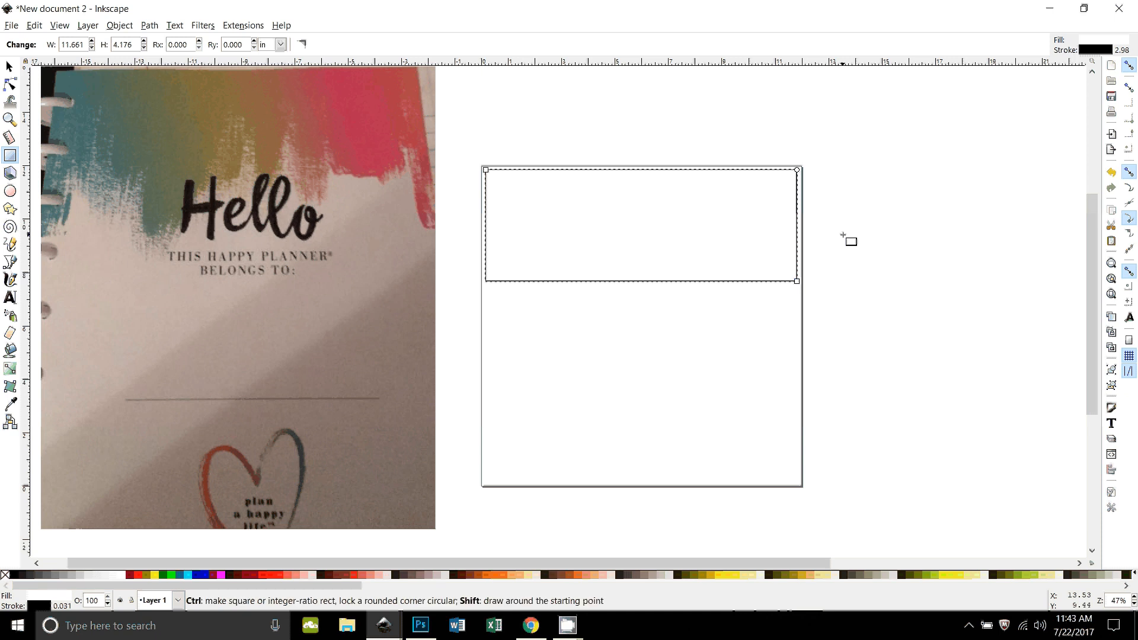
pyautogui.hotkey('ctrl', 'shift', 'f')
pyautogui.click(924, 85)
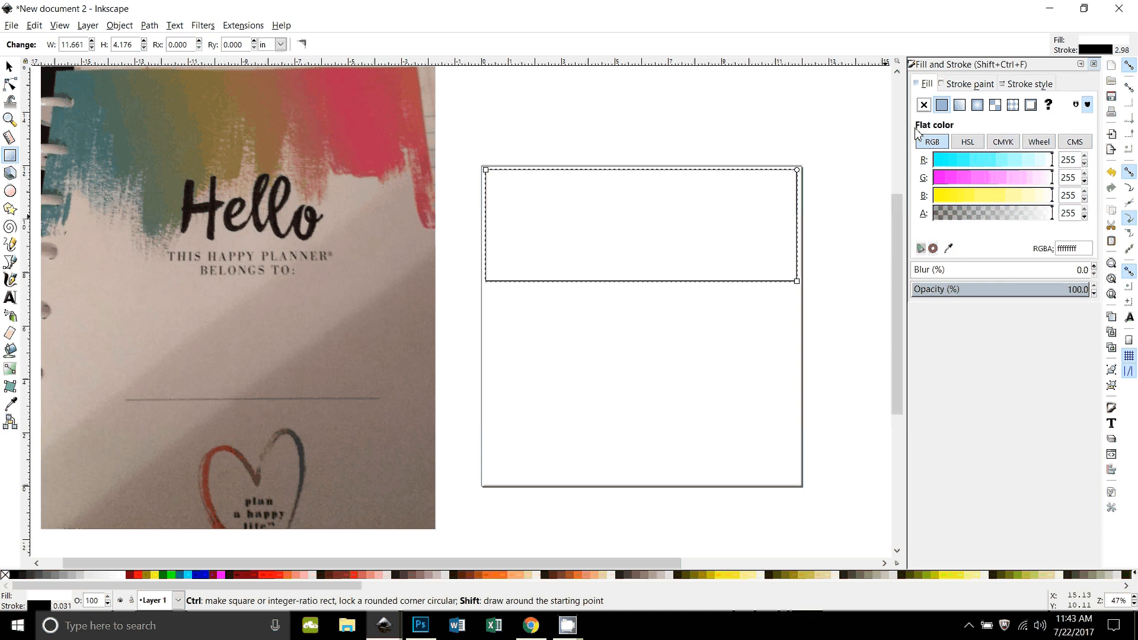
pyautogui.click(964, 108)
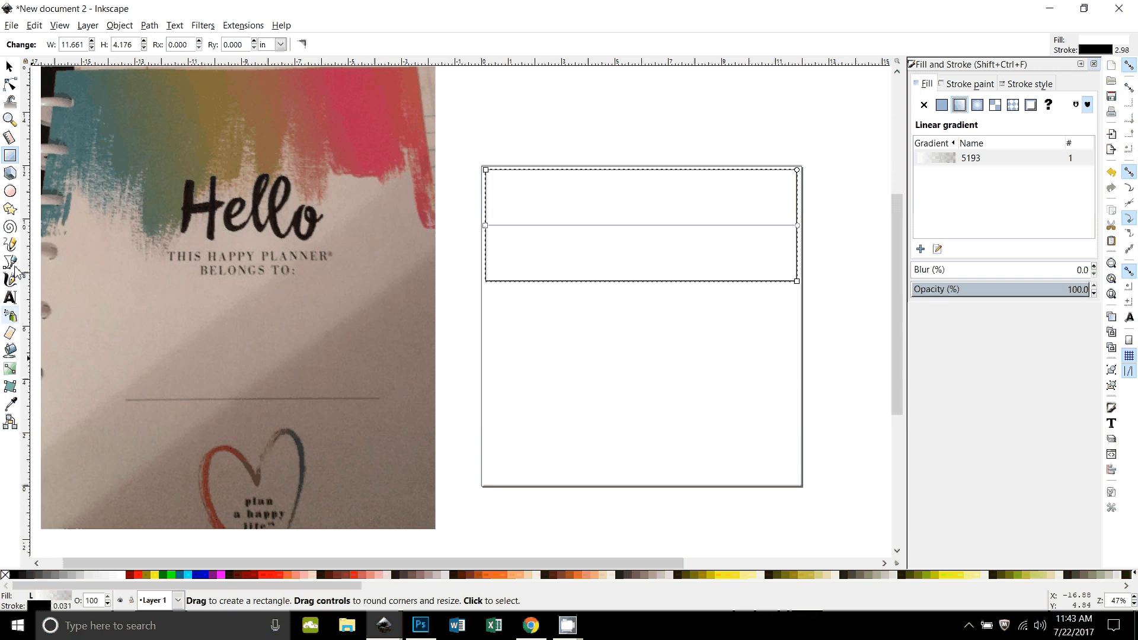
# Step: Set the gradient's start stop to the teal #486e71 sampled from the left edge of the planner photo
pyautogui.click(10, 368)
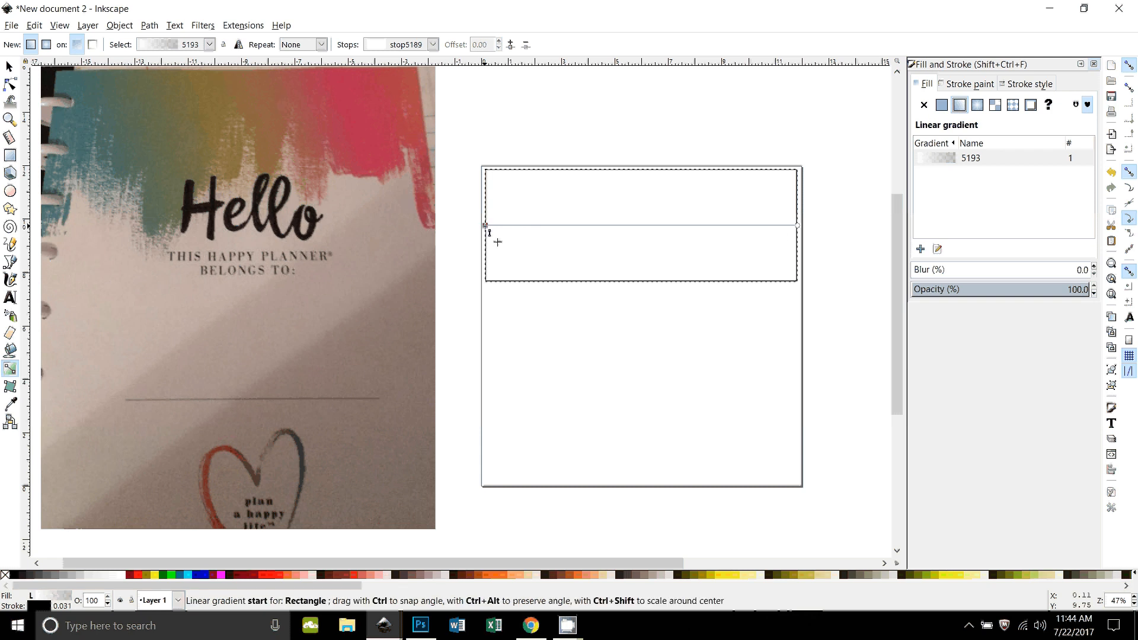
pyautogui.click(486, 225)
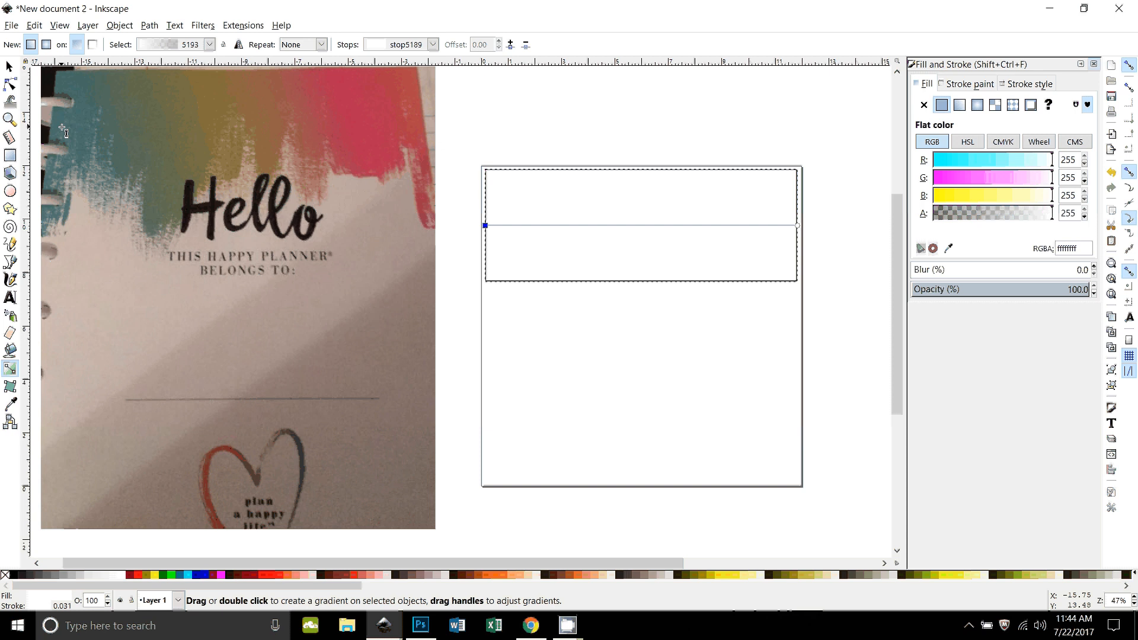
pyautogui.click(948, 249)
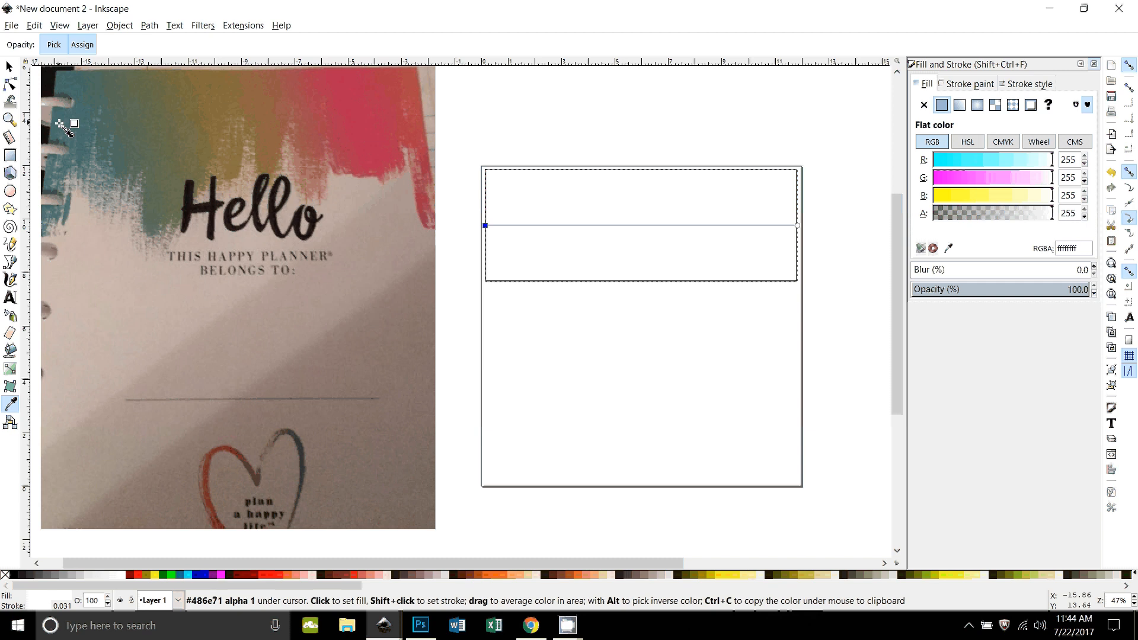
pyautogui.click(59, 123)
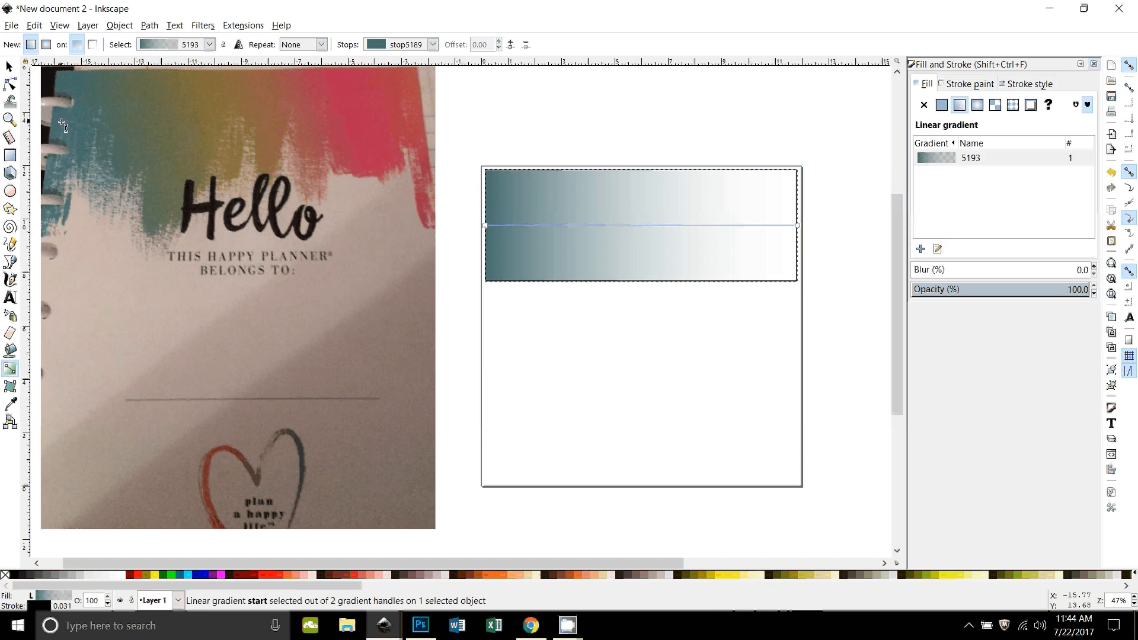
# Step: Add a gradient stop at offset 0.12 and colour it with the grey-green #536a5a sampled from the planner photo
pyautogui.doubleClick(523, 226)
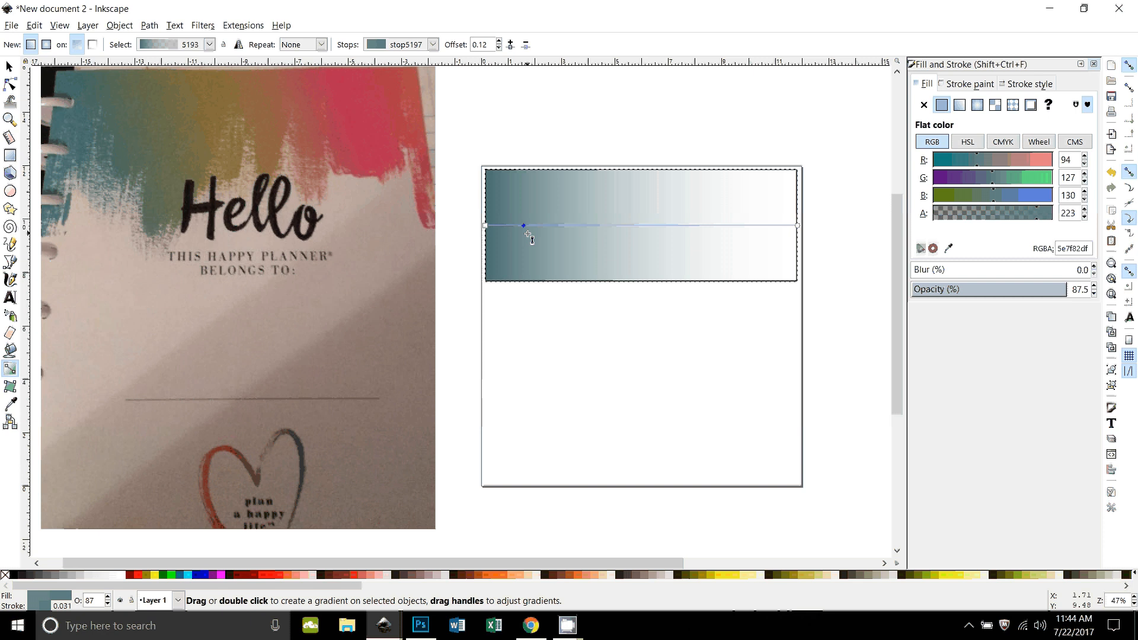
pyautogui.click(949, 250)
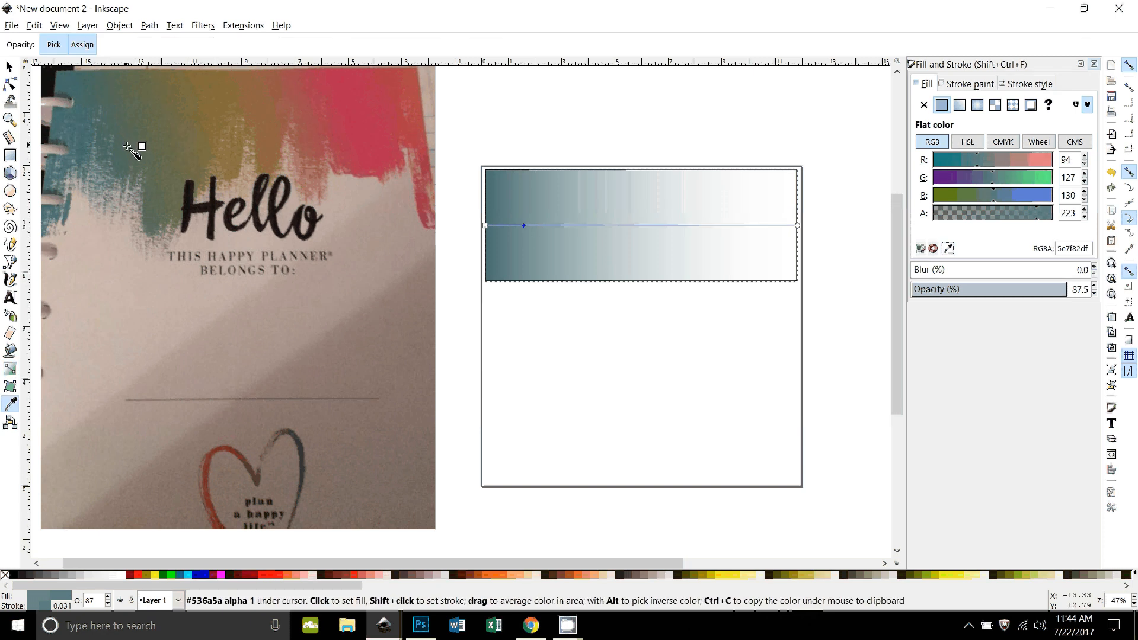
pyautogui.click(127, 146)
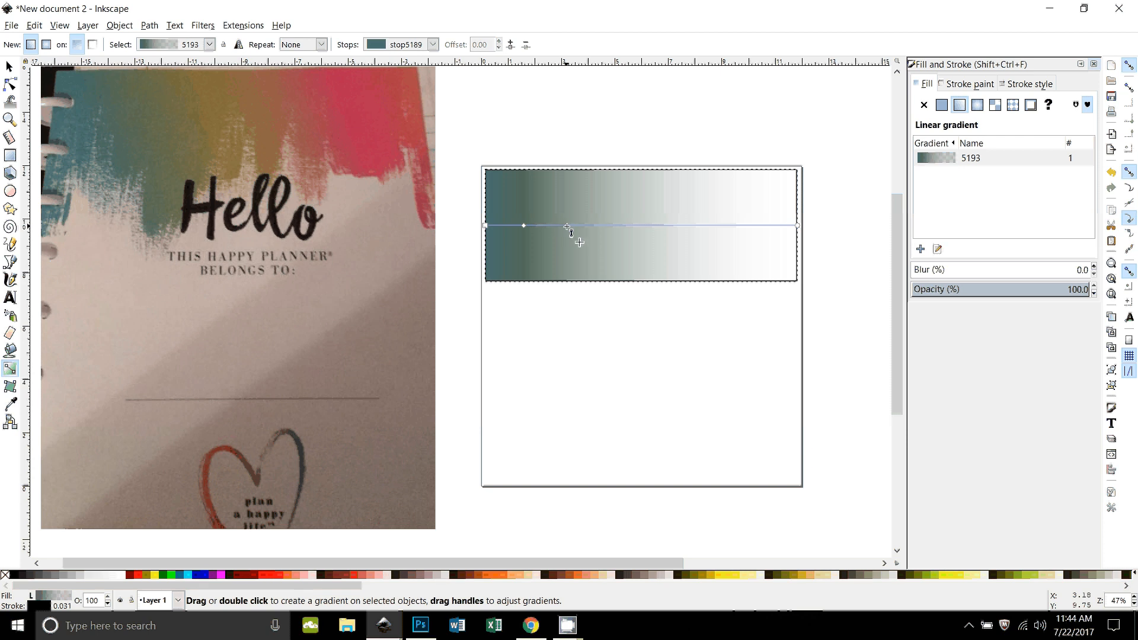
# Step: Add a gradient stop at offset 0.26 and colour it with the olive-brown #876d3c sampled from the planner photo
pyautogui.doubleClick(566, 225)
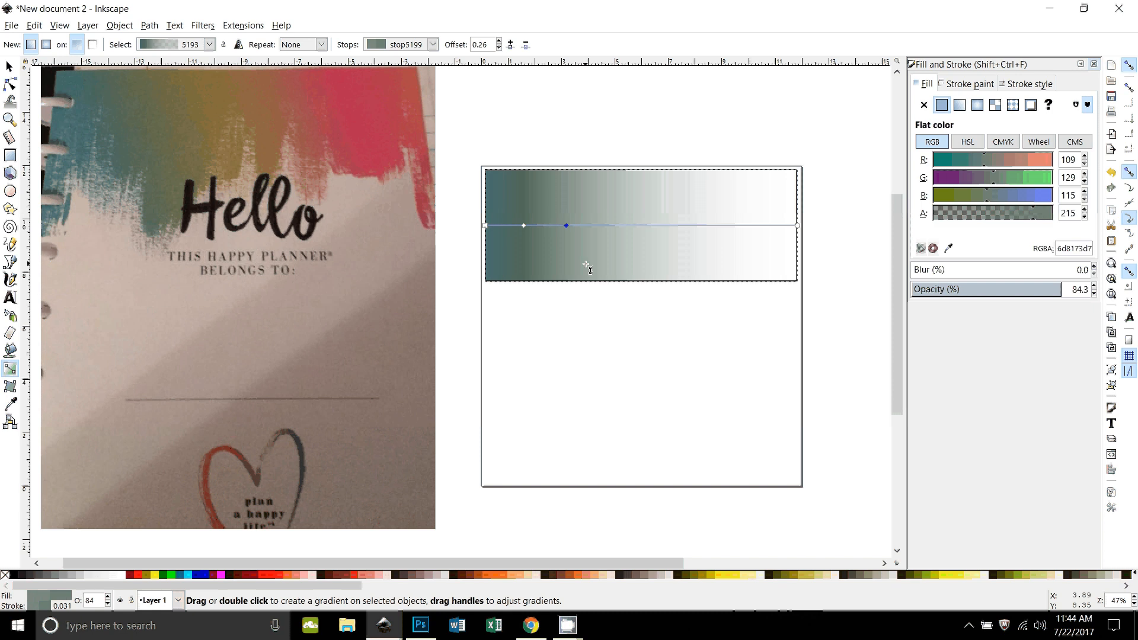
pyautogui.click(948, 248)
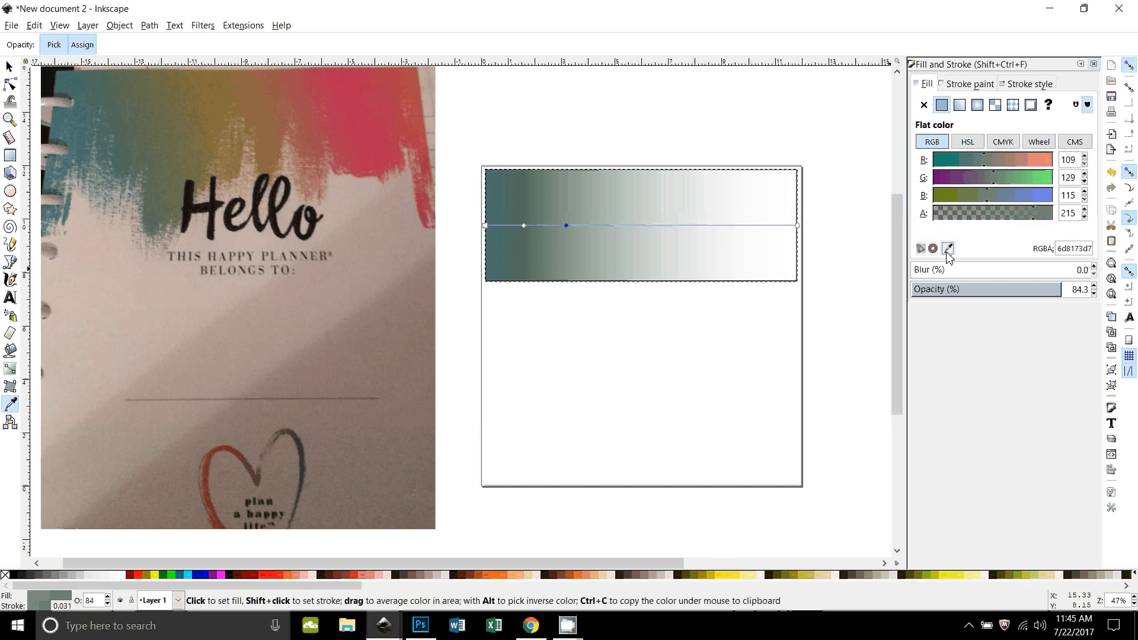
pyautogui.click(209, 84)
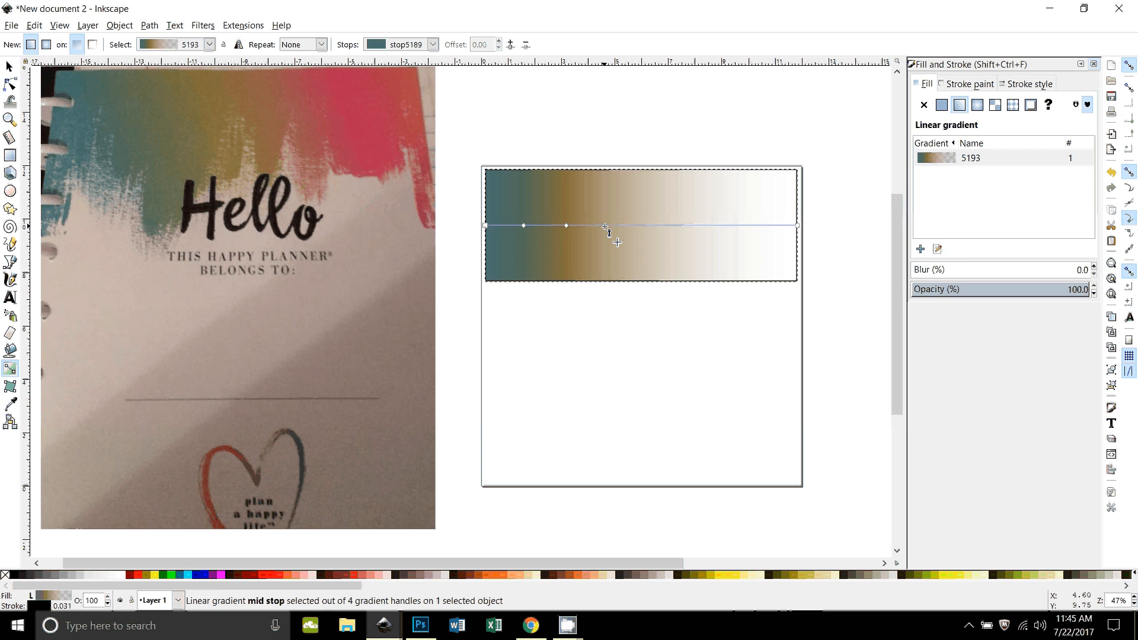
# Step: Add a stop just after the olive-brown one and colour it with the reddish brown #9b5c4b sampled from the planner photo
pyautogui.doubleClick(604, 226)
pyautogui.click(948, 249)
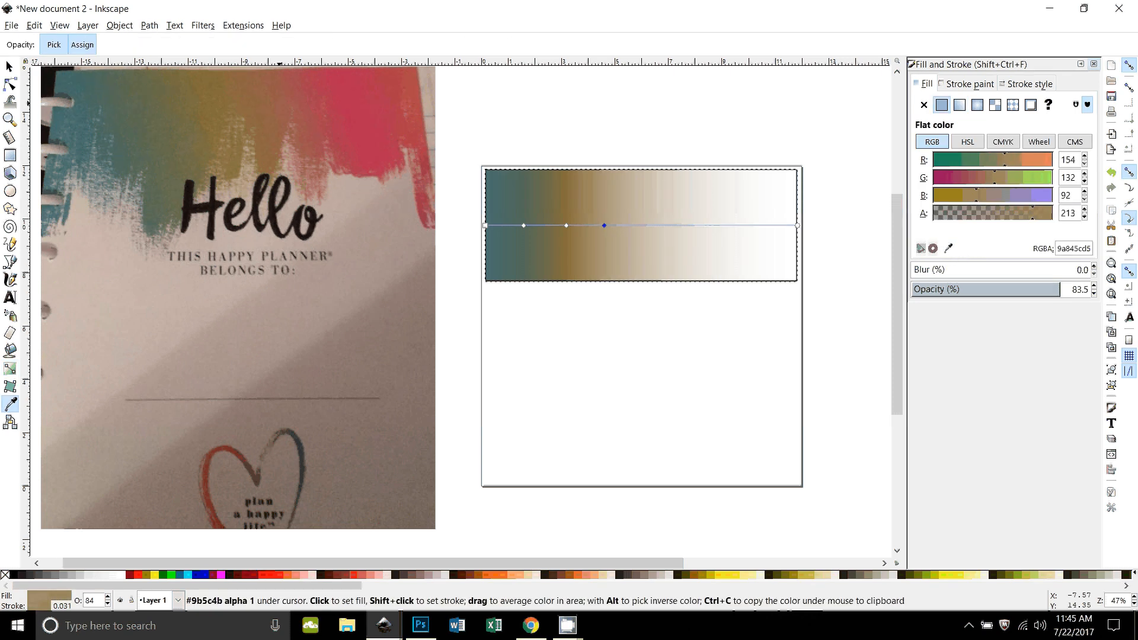
pyautogui.click(286, 102)
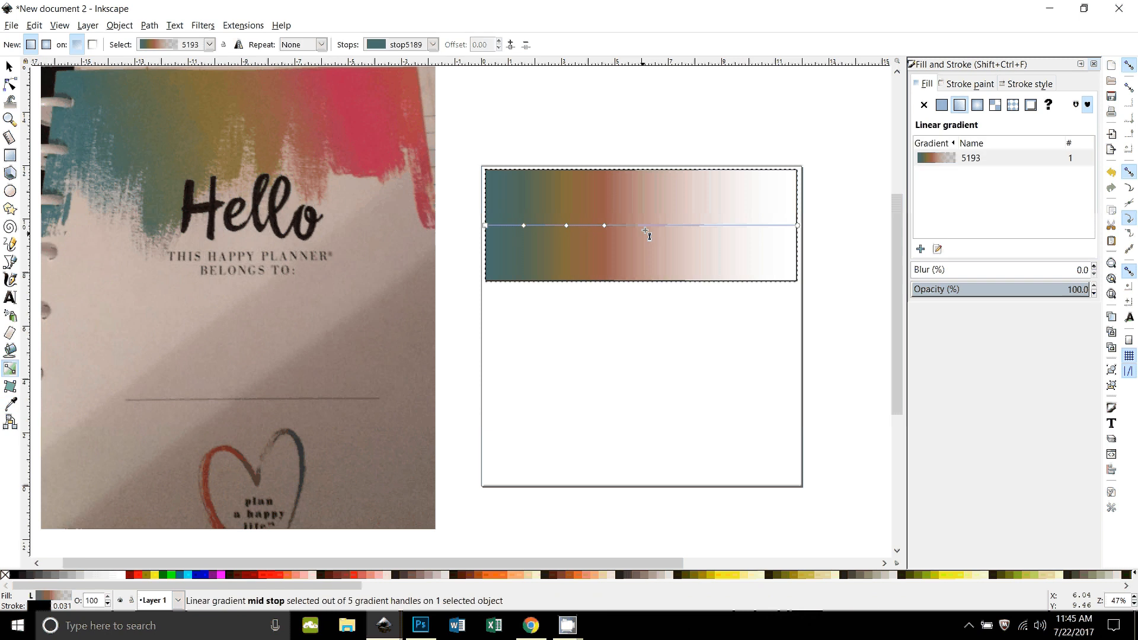
# Step: Add a gradient stop at offset 0.54 and colour it with the pink #b72d51 sampled from the planner photo
pyautogui.doubleClick(655, 225)
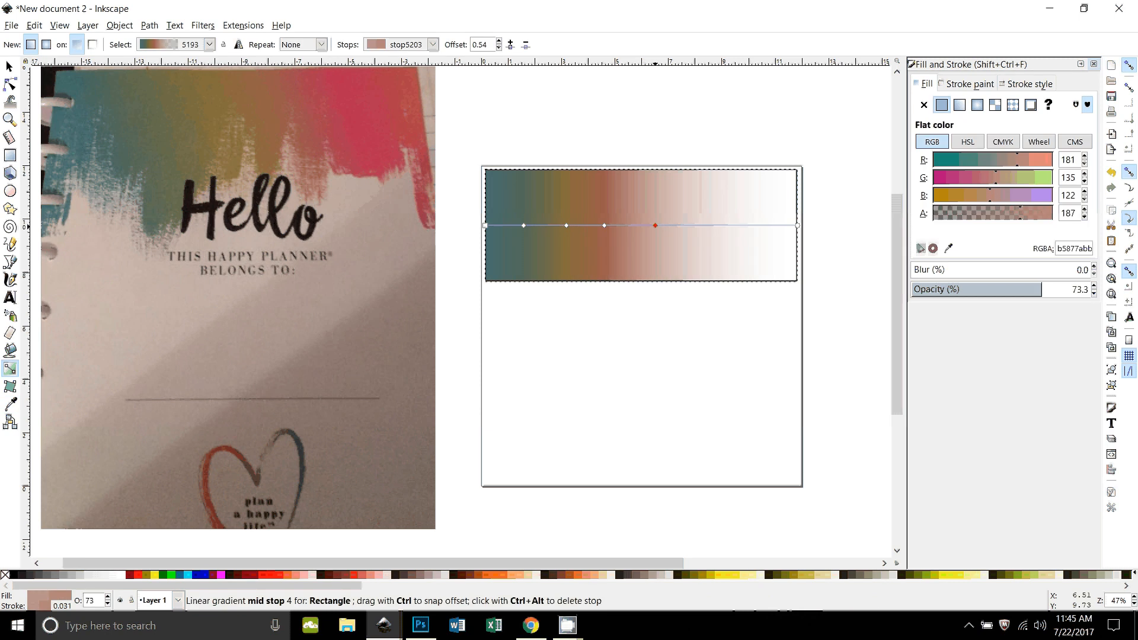
pyautogui.click(947, 248)
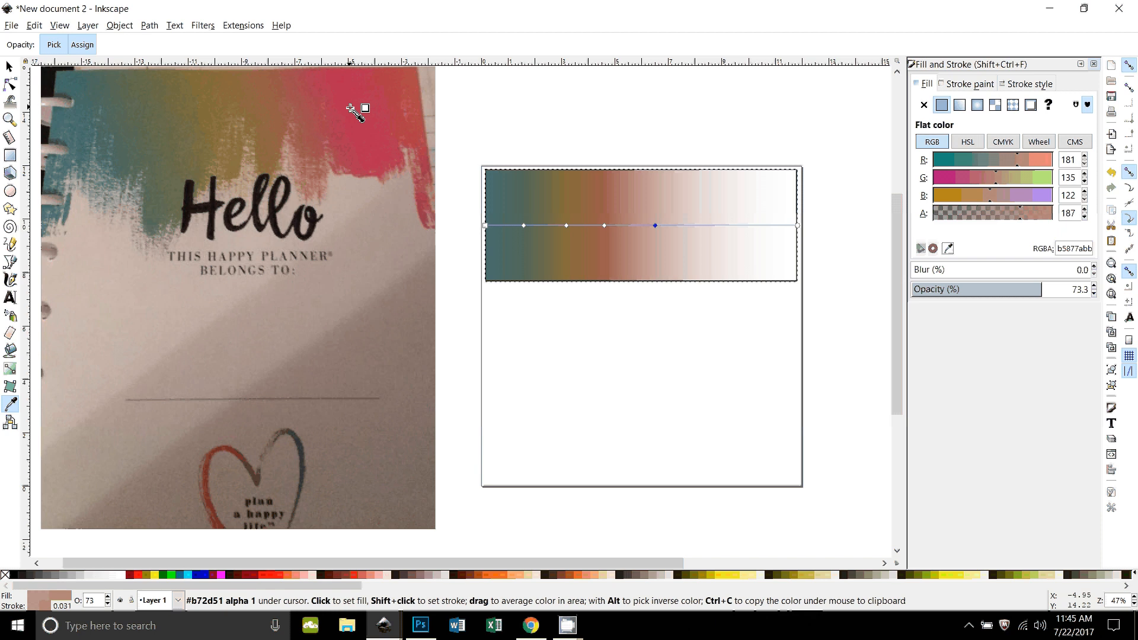
pyautogui.click(350, 109)
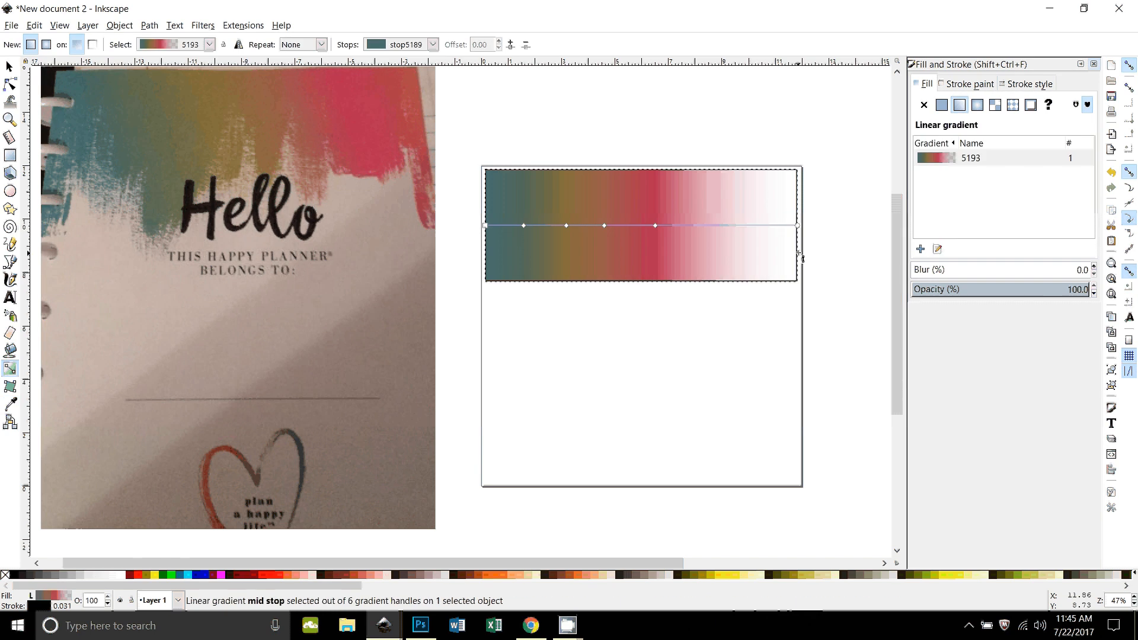
# Step: Set the gradient's end stop to the orange-red sampled near the right edge of the planner photo's painted area
pyautogui.click(798, 225)
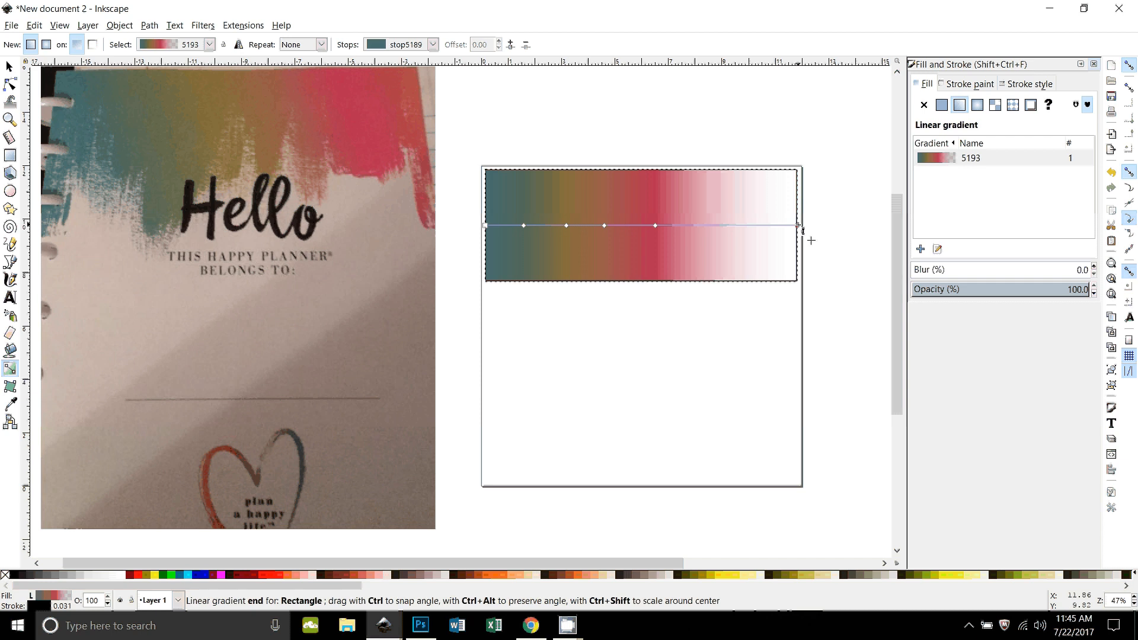
pyautogui.click(797, 225)
pyautogui.click(948, 249)
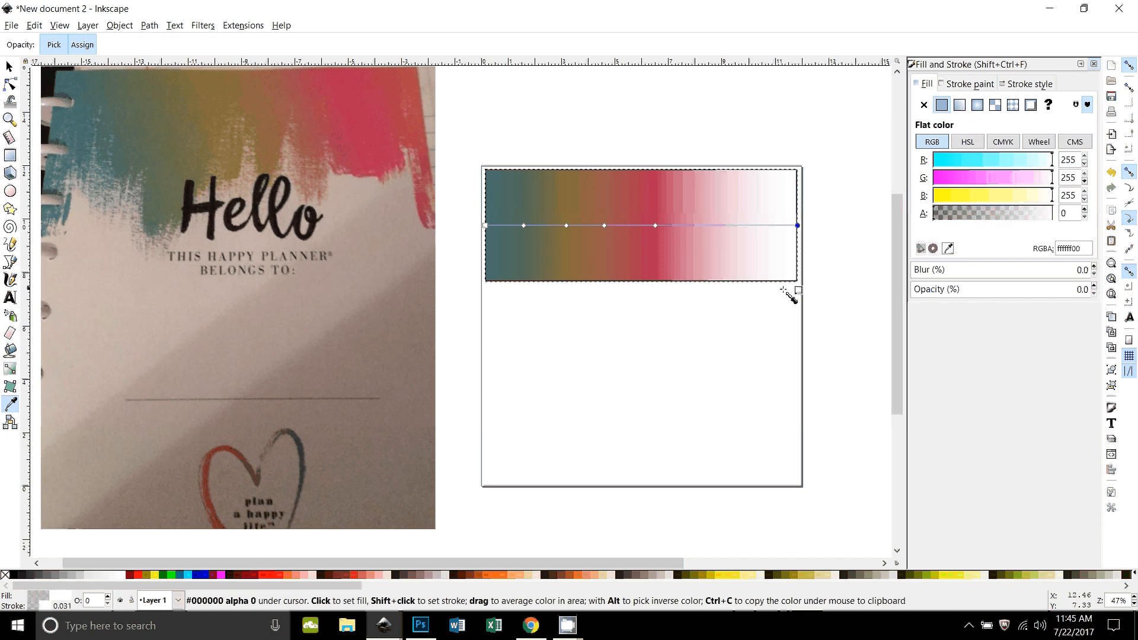
pyautogui.click(413, 102)
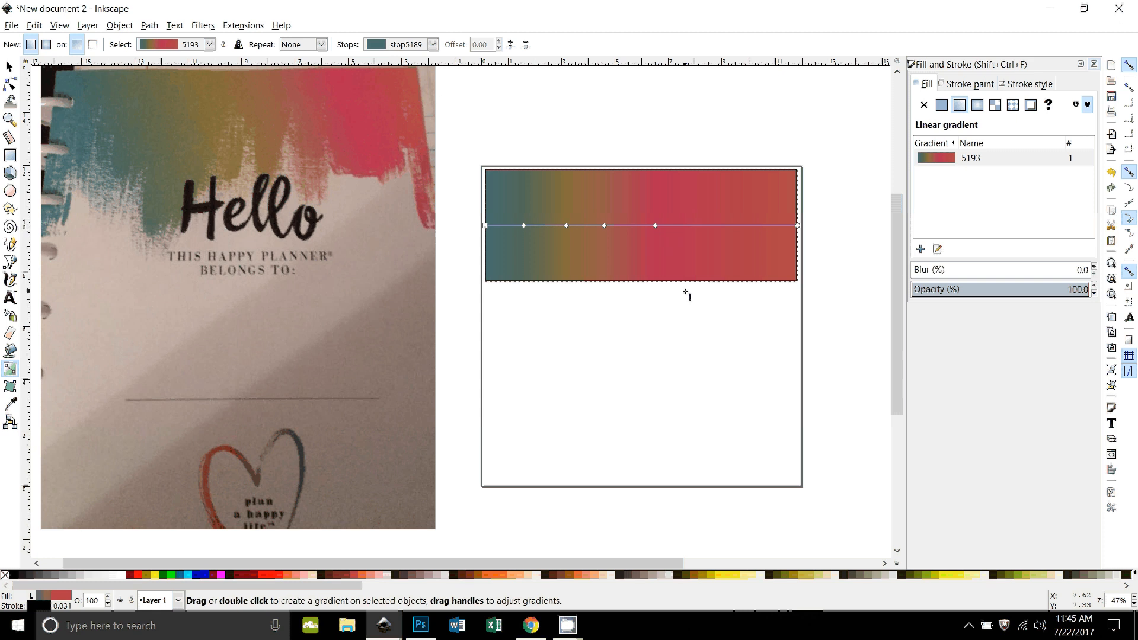
# Step: Spread the middle gradient stops out to offsets 0.79 for pink, 0.63 for reddish brown, 0.38 for olive-brown and 0.18 for grey-green
pyautogui.moveTo(656, 227); pyautogui.dragTo(734, 230)
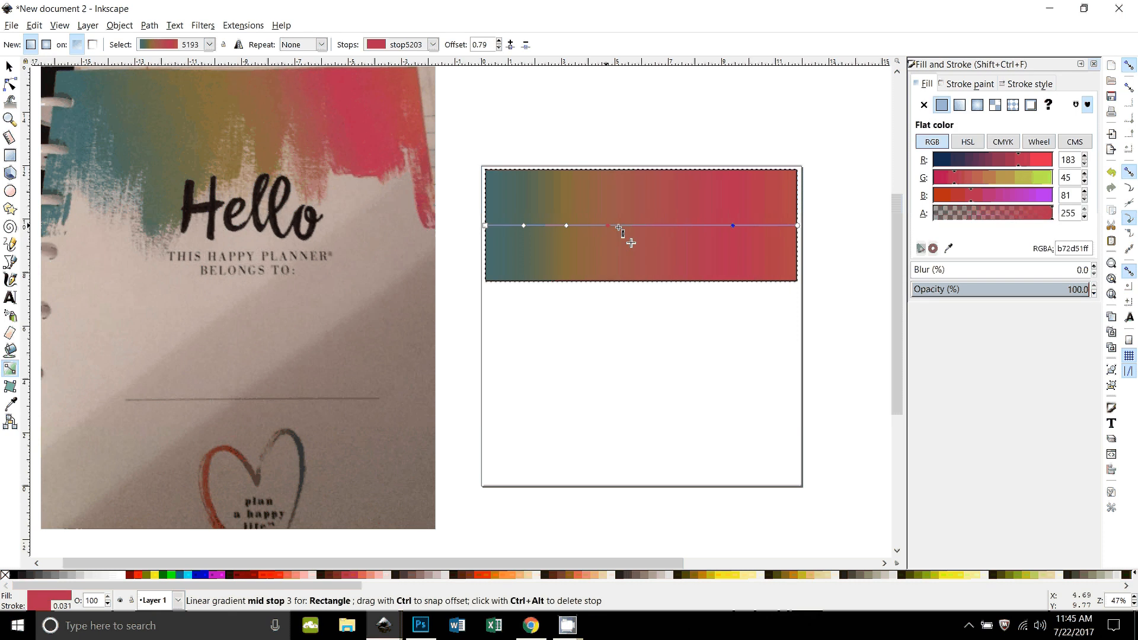
pyautogui.moveTo(619, 228); pyautogui.dragTo(681, 225)
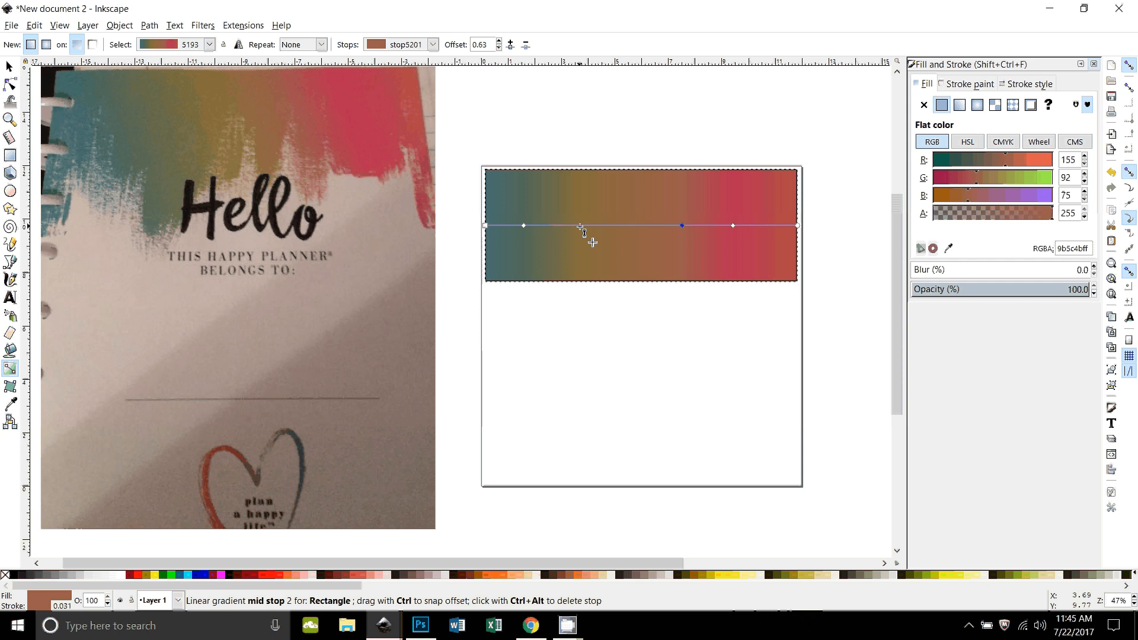
pyautogui.moveTo(580, 226); pyautogui.dragTo(602, 226)
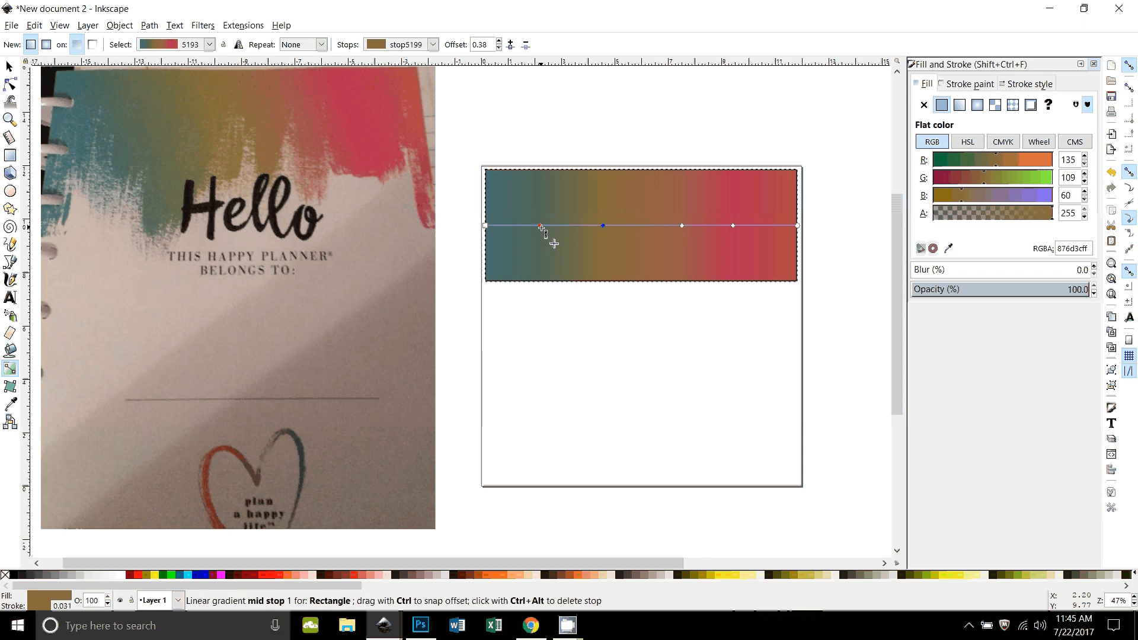
pyautogui.click(540, 225)
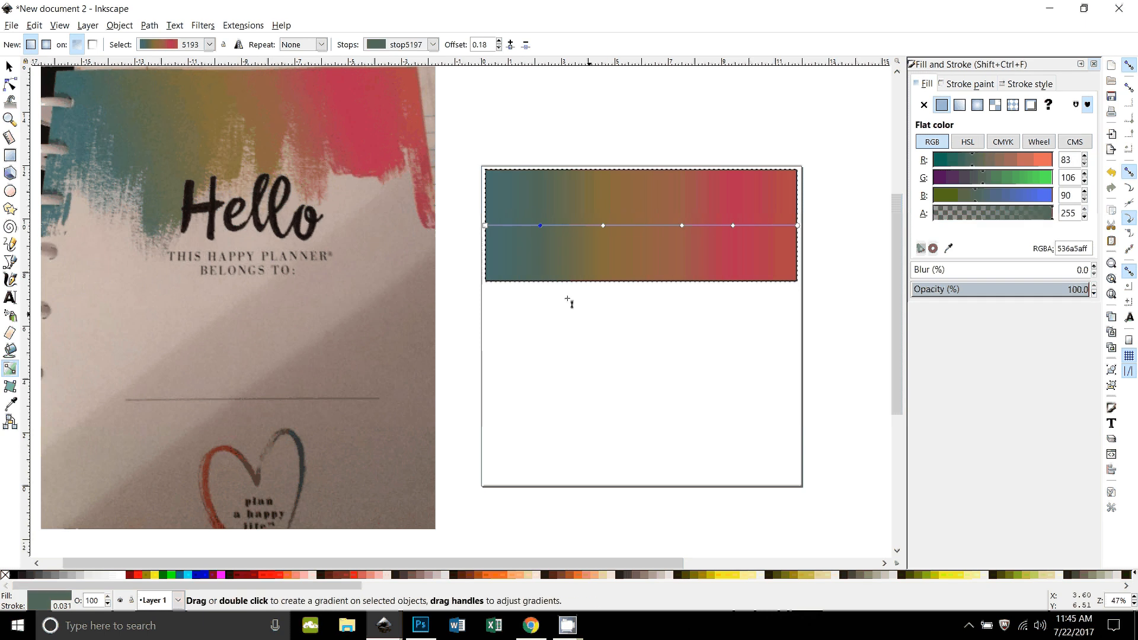
# Step: Brighten the gradient's teal start stop to RGB 41, 122, 133
pyautogui.click(485, 225)
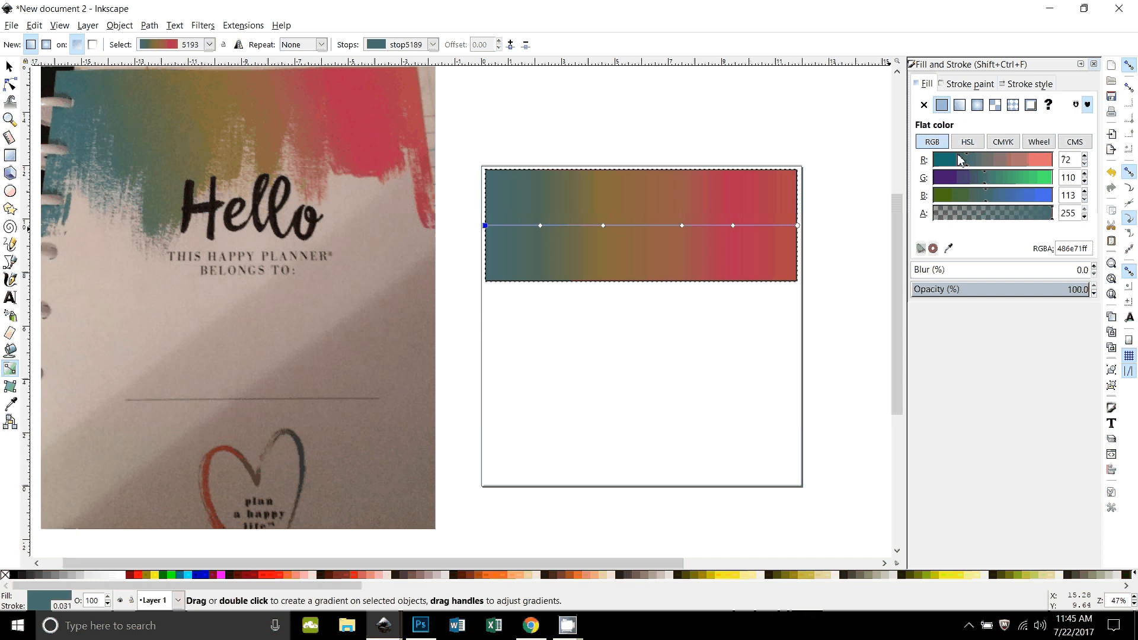
pyautogui.moveTo(958, 157)
pyautogui.mouseDown()
pyautogui.moveTo(953, 166)
pyautogui.moveTo(991, 182)
pyautogui.moveTo(996, 203)
pyautogui.mouseUp()
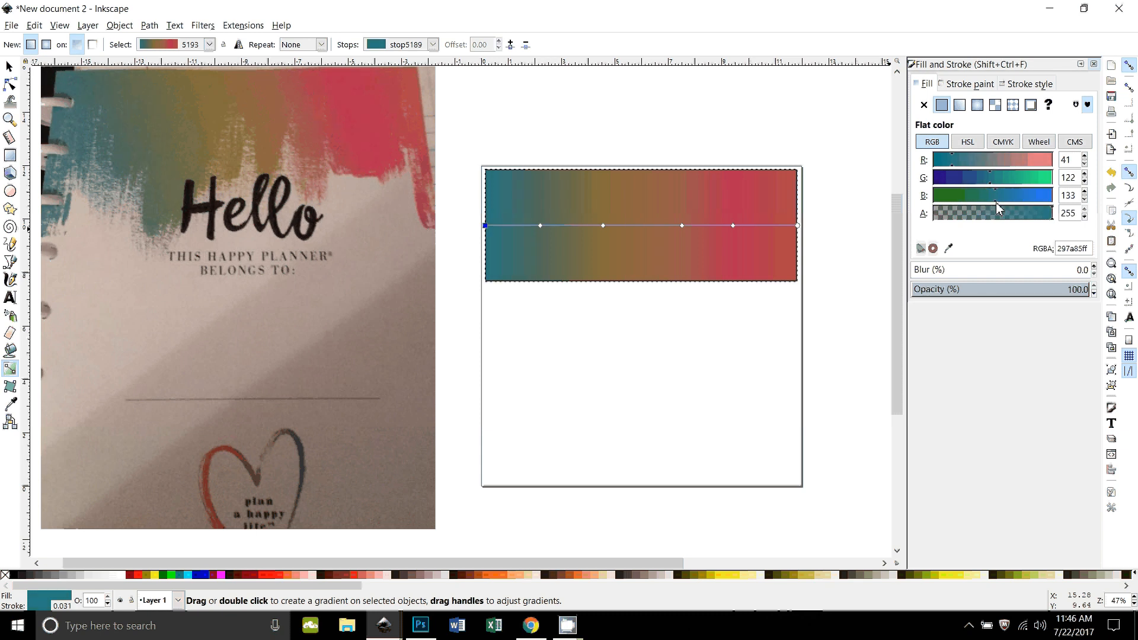
# Step: Make the grey-green gradient stop at offset 0.18 greener by setting its colour to RGB 83, 124, 75
pyautogui.click(540, 226)
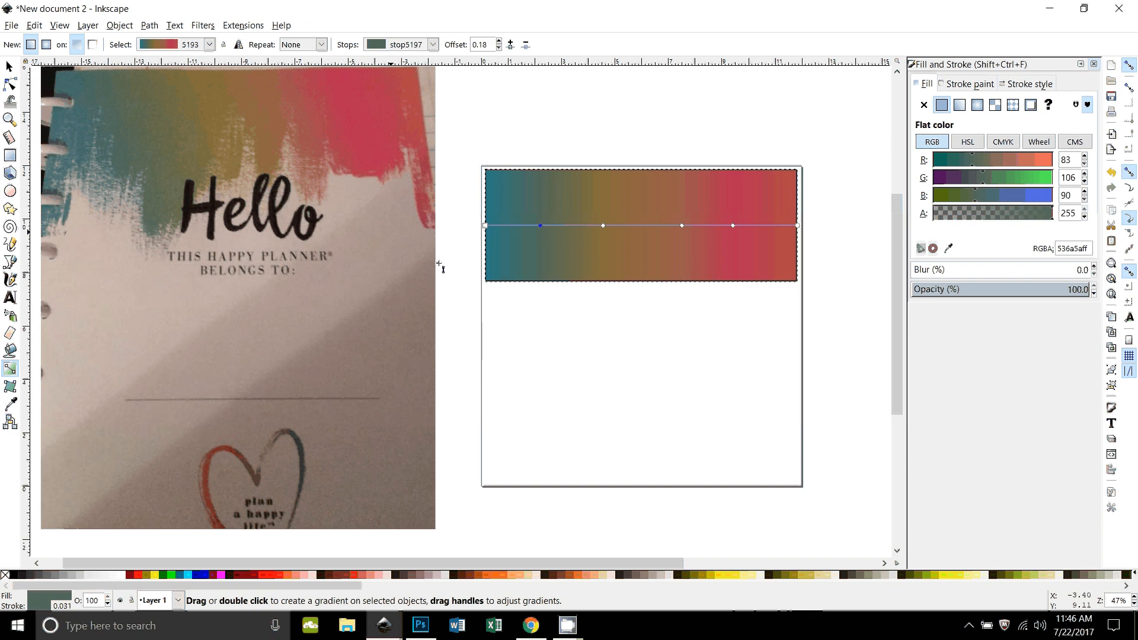
pyautogui.click(990, 183)
pyautogui.click(969, 198)
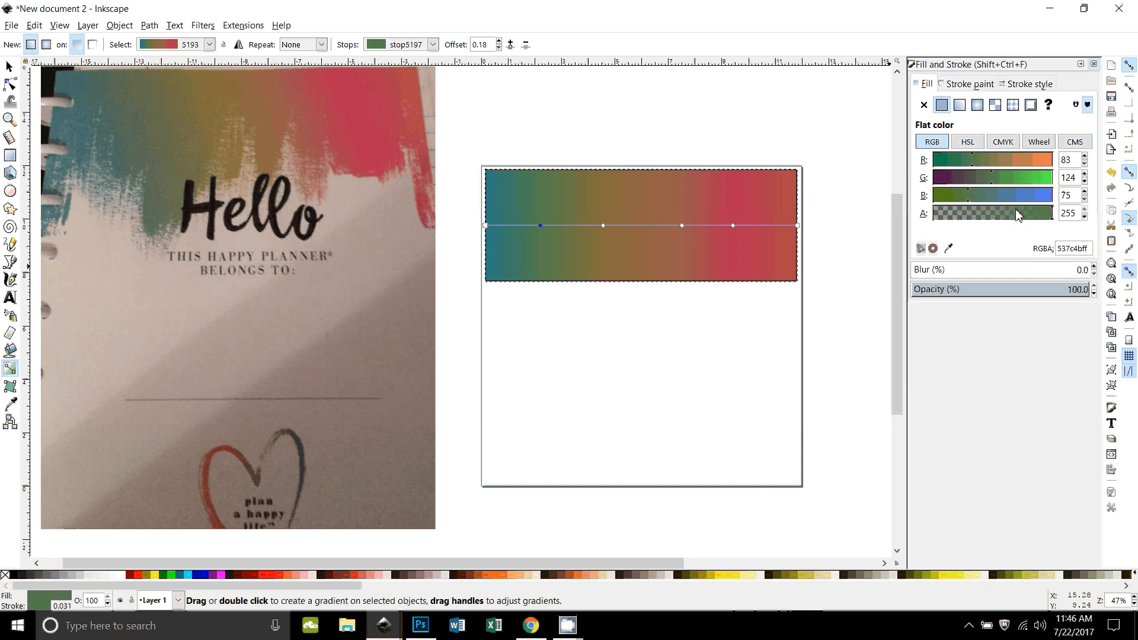
# Step: Recolour the olive-brown stop to yellow-green RGB 180, 204, 0 and move it to offset 0.41
pyautogui.click(603, 226)
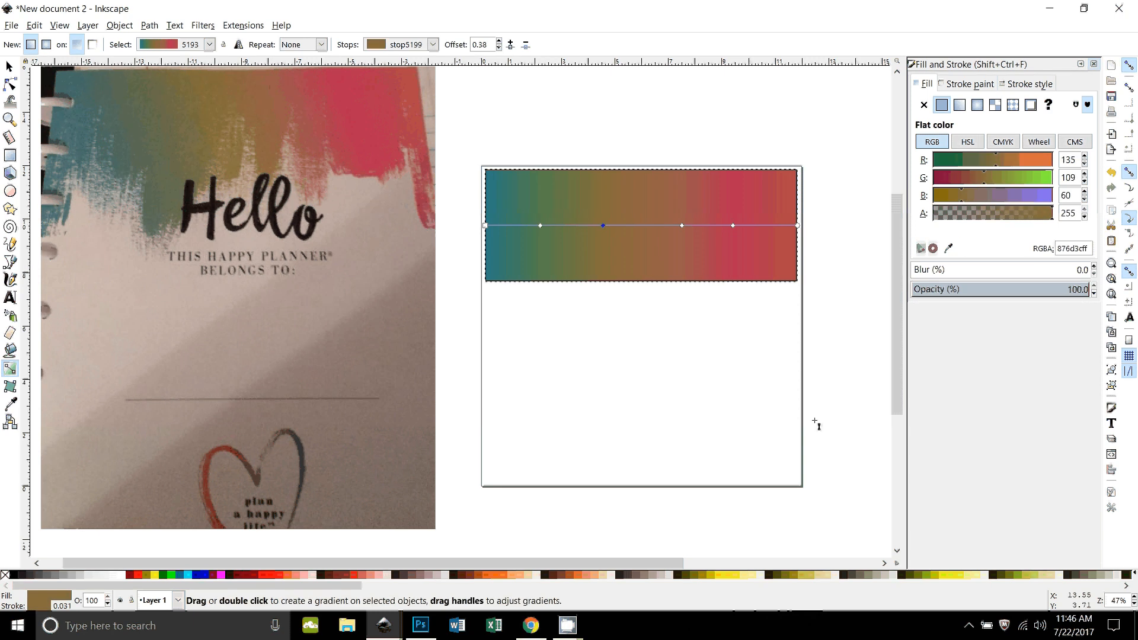
pyautogui.click(718, 574)
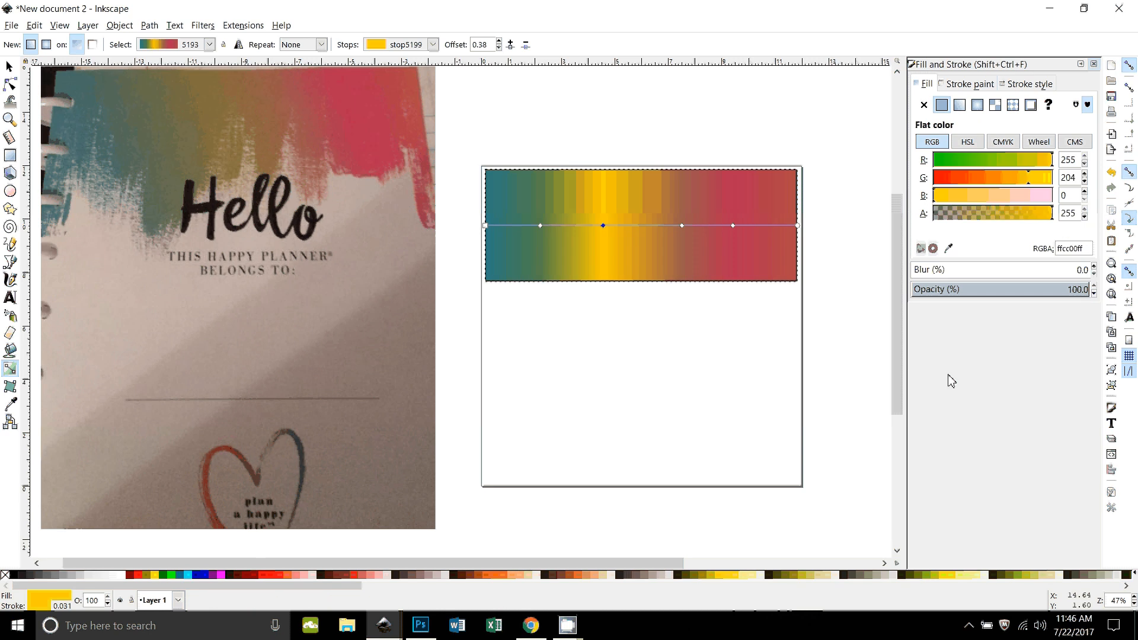
pyautogui.moveTo(1051, 166); pyautogui.dragTo(1037, 166)
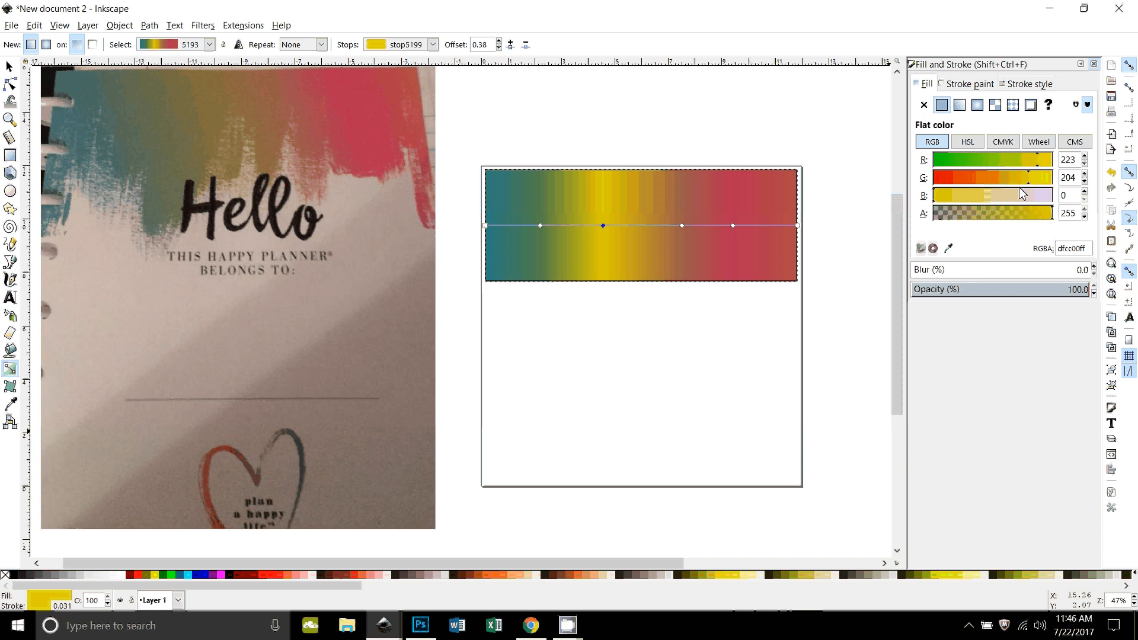
pyautogui.moveTo(1037, 166); pyautogui.dragTo(1019, 166)
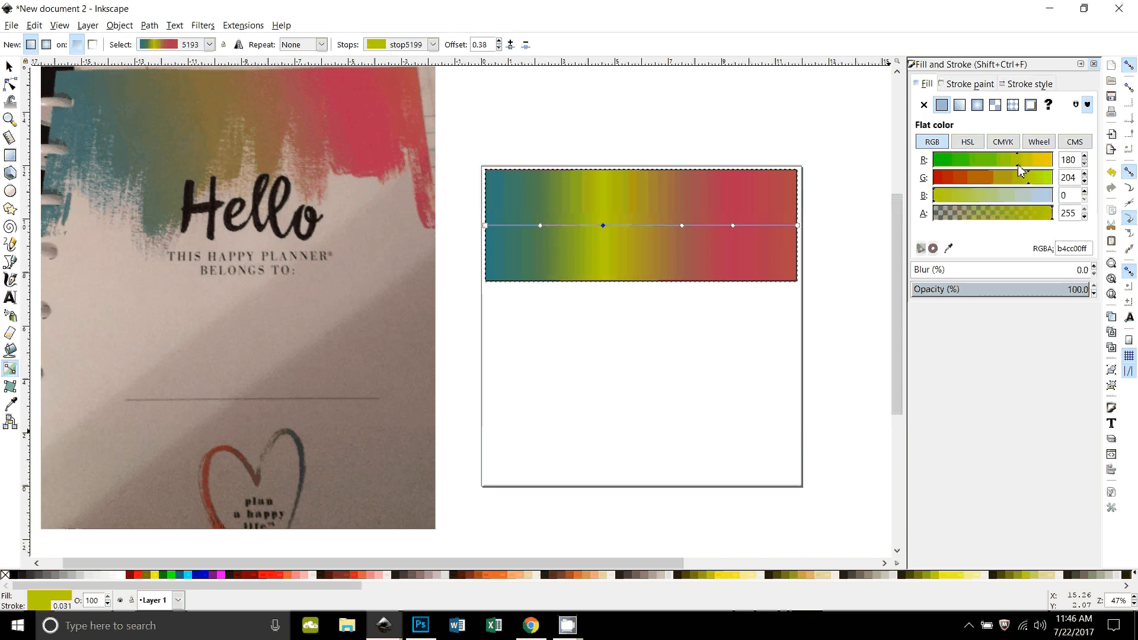
pyautogui.moveTo(603, 226); pyautogui.dragTo(614, 226)
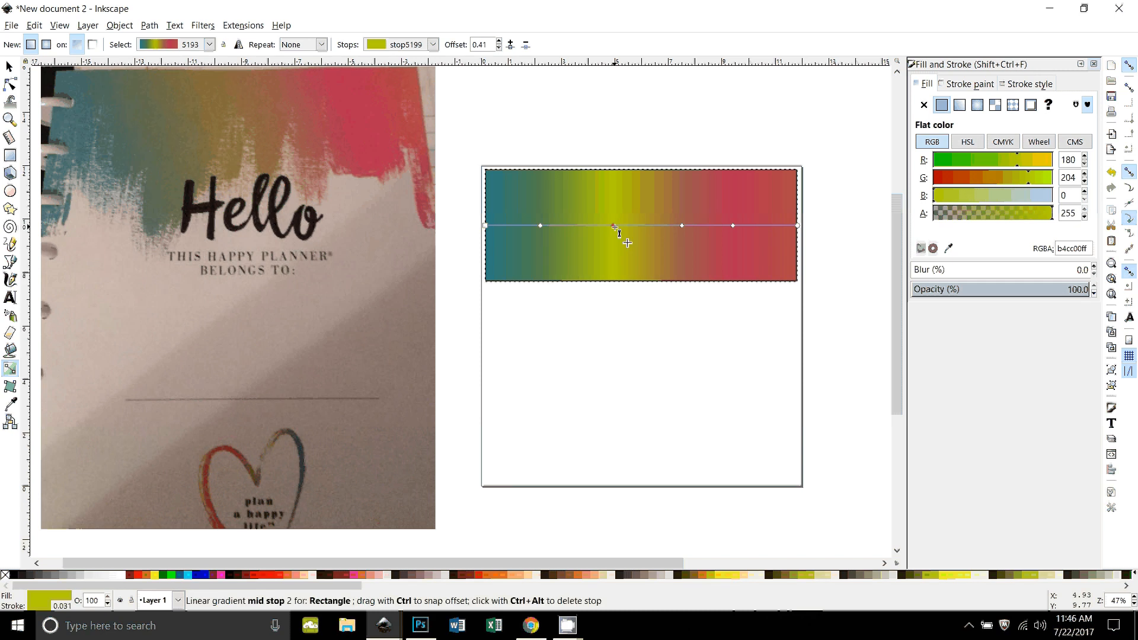
# Step: Move the green stop to offset 0.22 and set the reddish-brown stop at offset 0.63 to RGB 197, 92, 75
pyautogui.moveTo(541, 225); pyautogui.dragTo(553, 226)
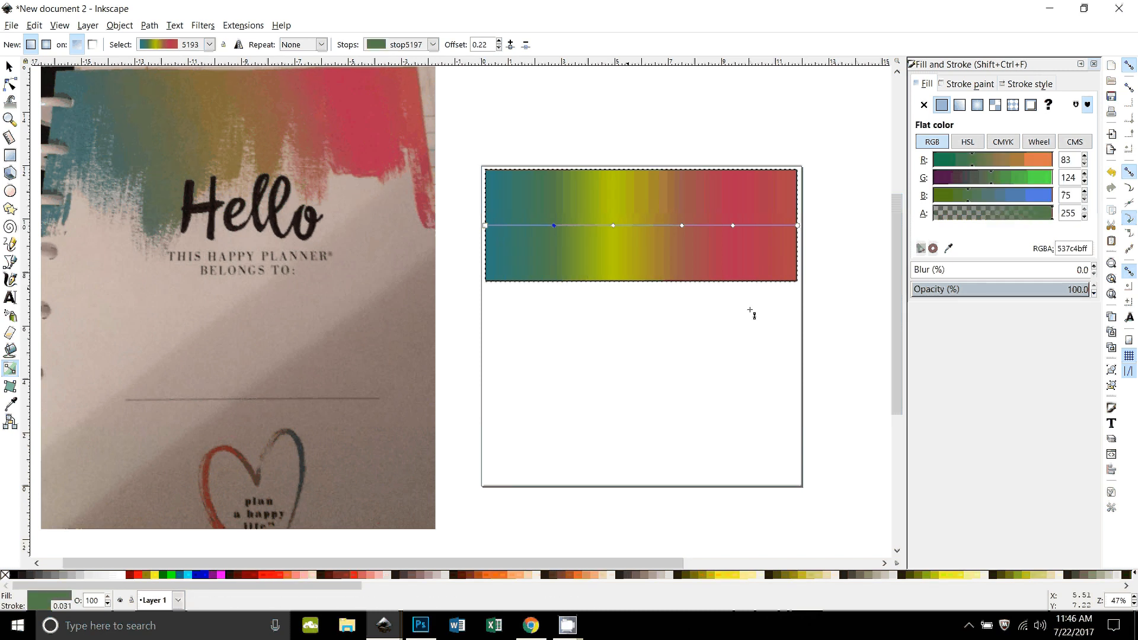
pyautogui.click(682, 226)
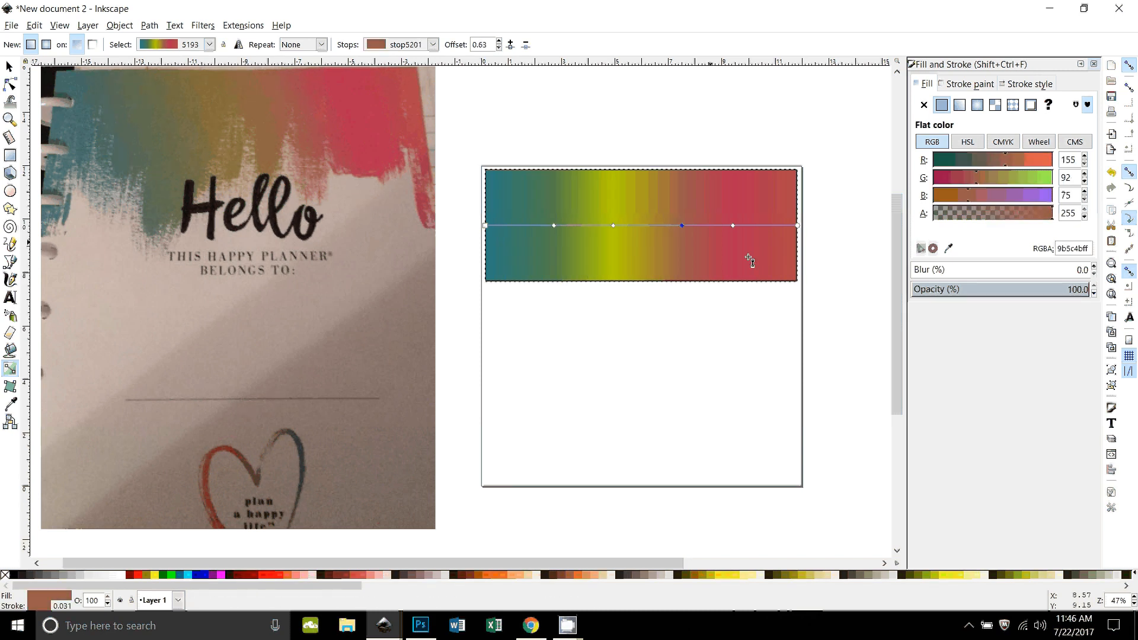
pyautogui.click(1027, 161)
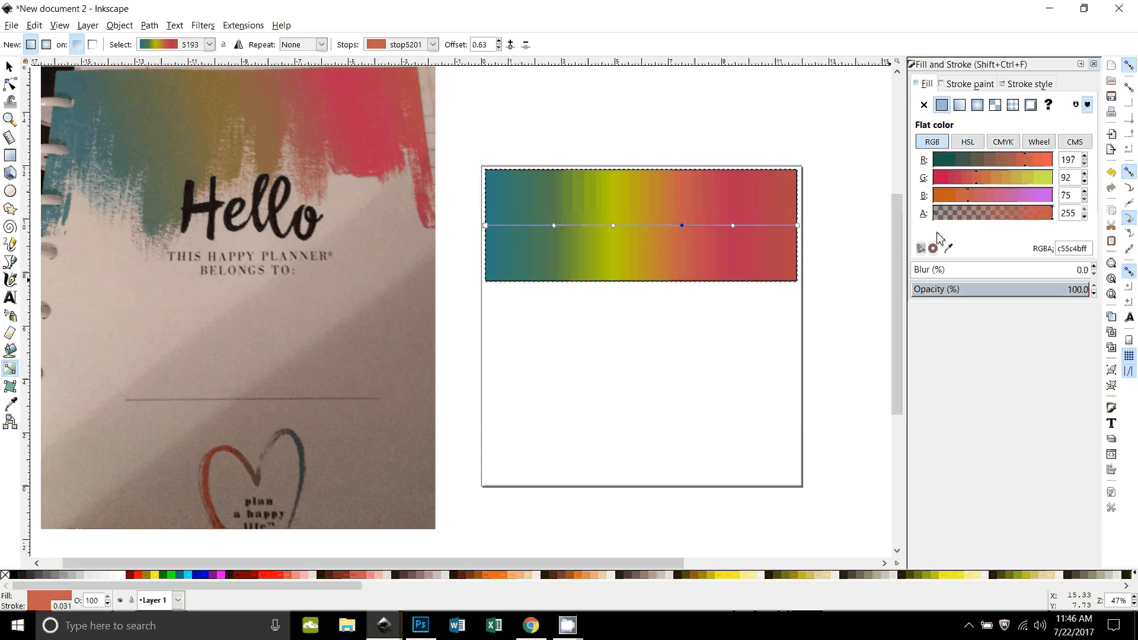
# Step: Darken the gradient's end stop to RGB 156, 49, 69 and finish editing the gradient
pyautogui.click(733, 226)
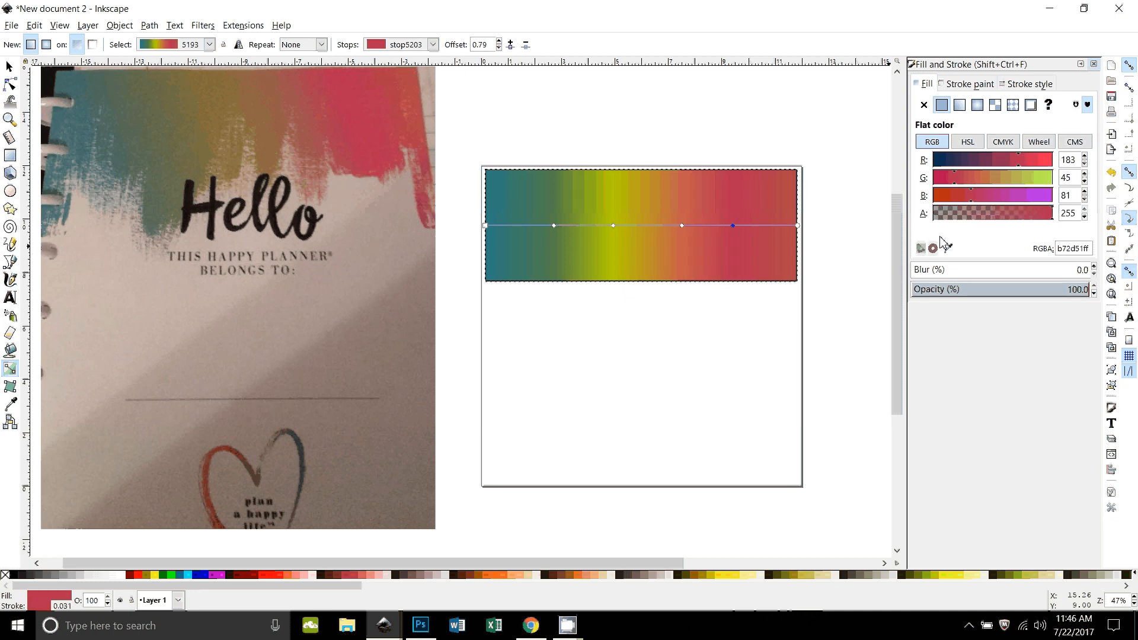
pyautogui.click(798, 226)
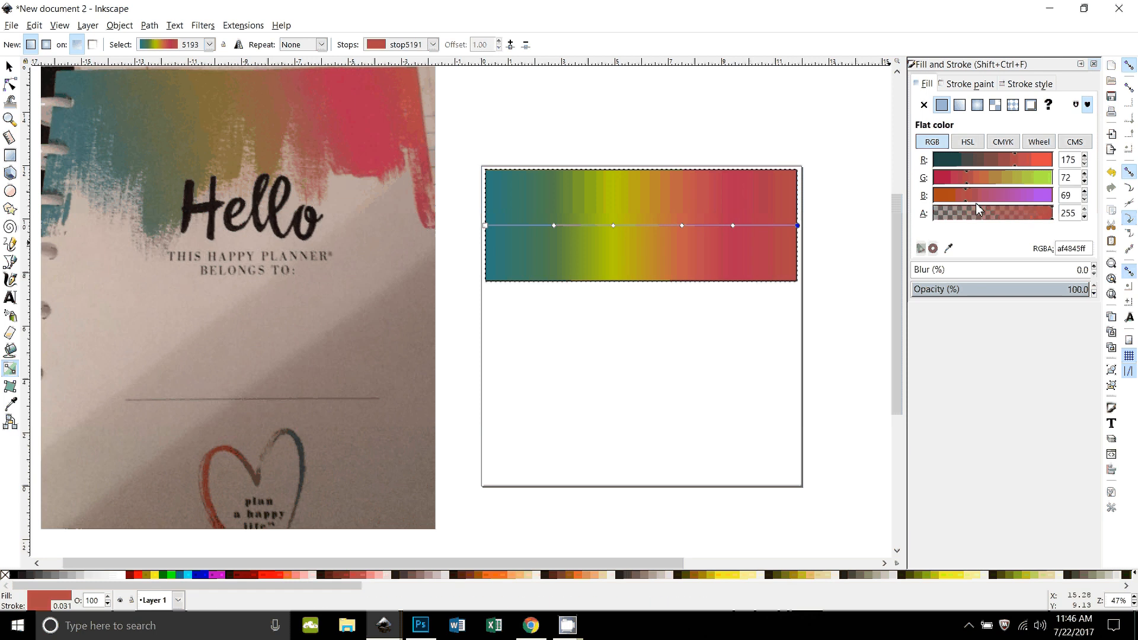
pyautogui.click(956, 177)
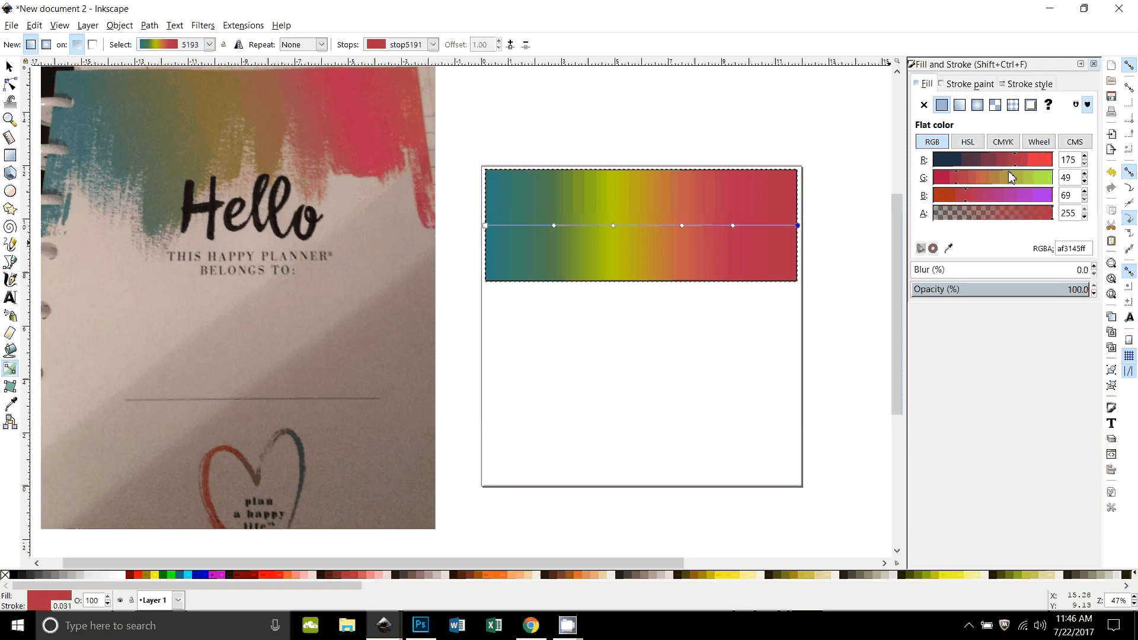
pyautogui.click(1006, 162)
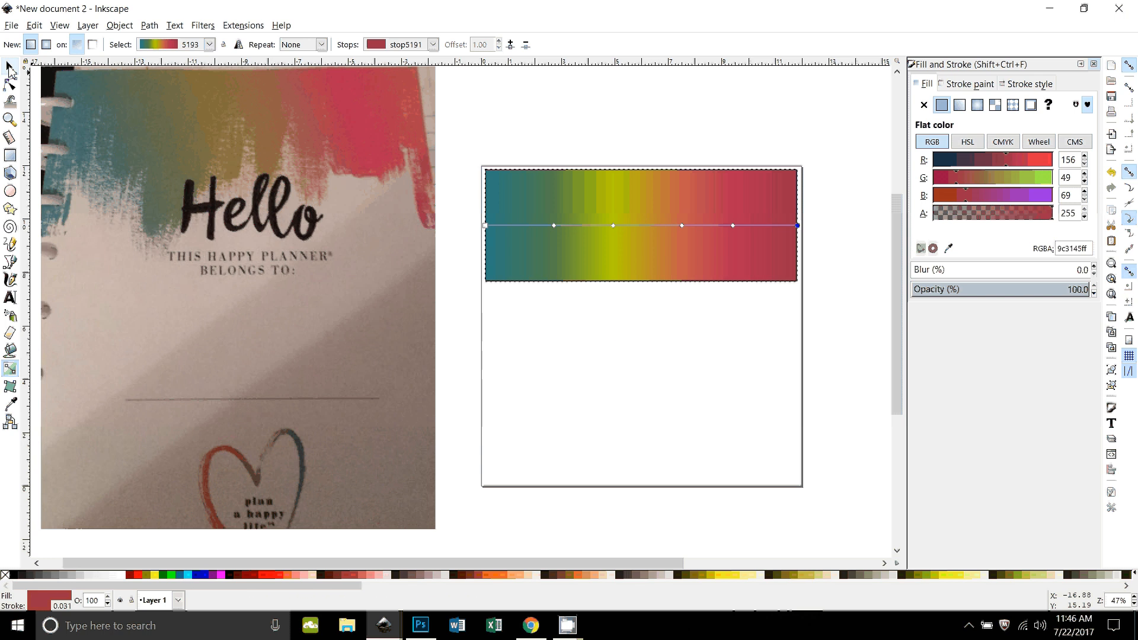
pyautogui.press('s')
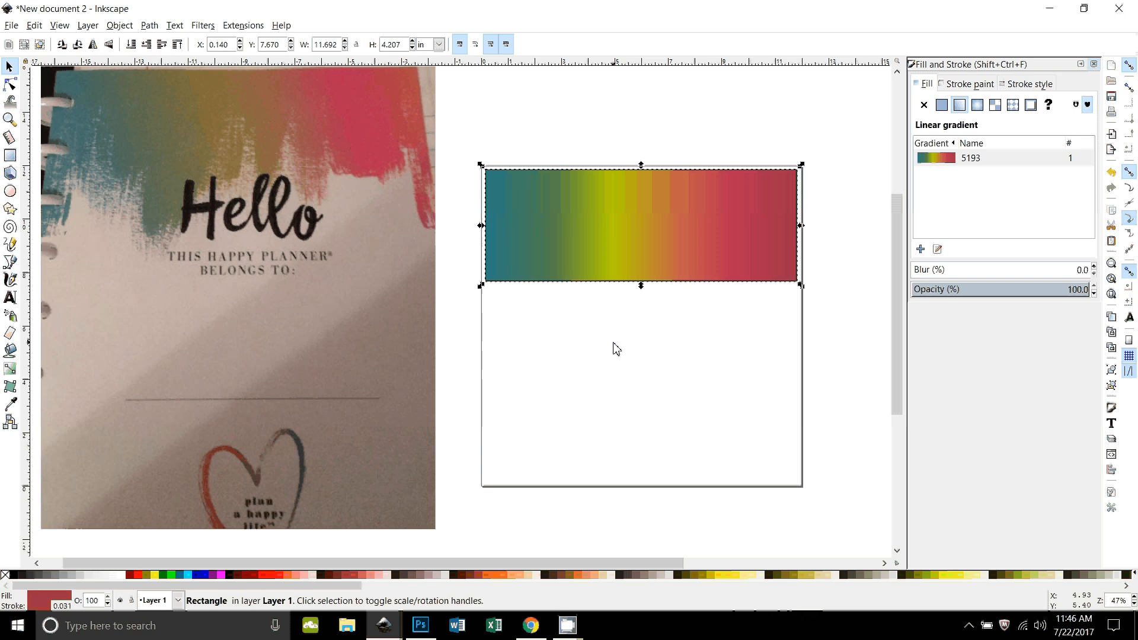
# Step: Add the text "Fabulous" on the page below the gradient rectangle
pyautogui.click(11, 298)
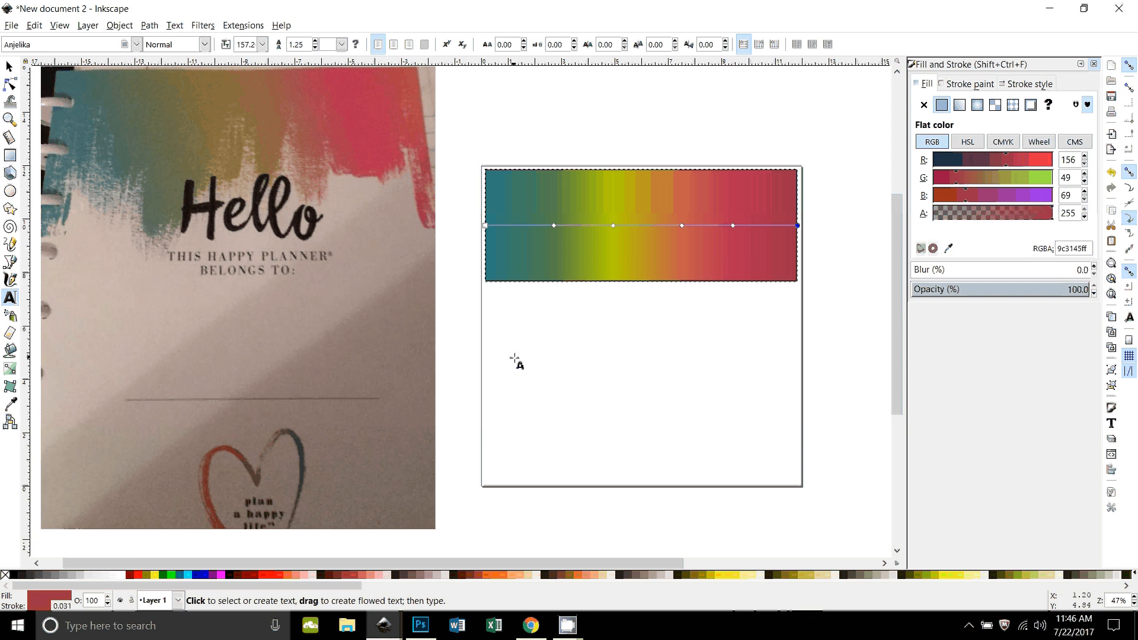
pyautogui.click(610, 444)
pyautogui.write('Fa')
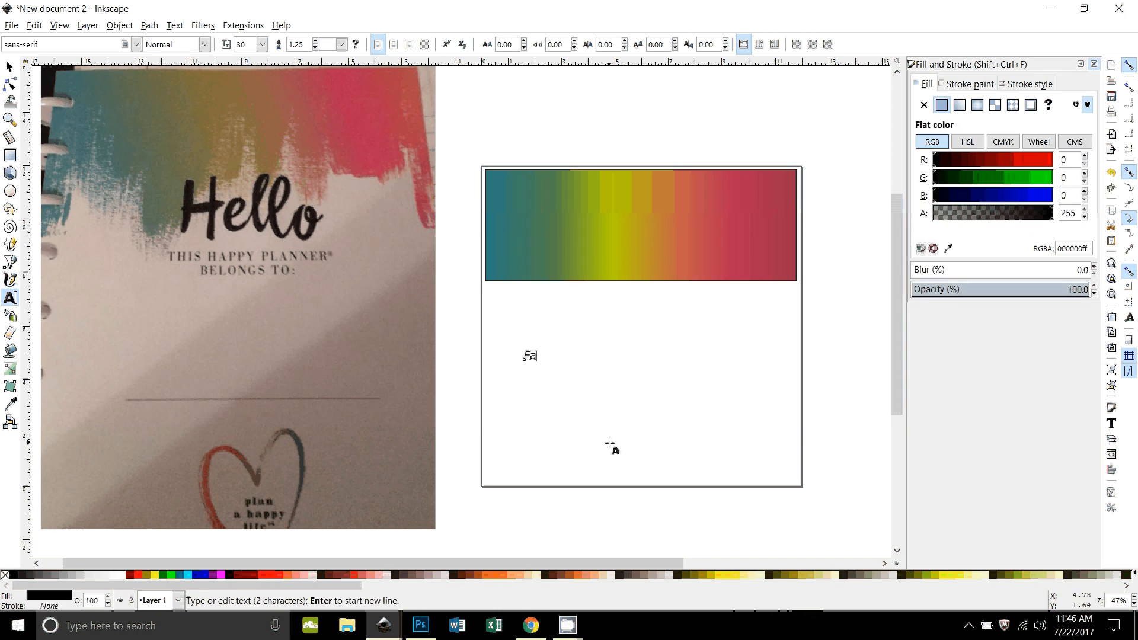
pyautogui.write('bulous')
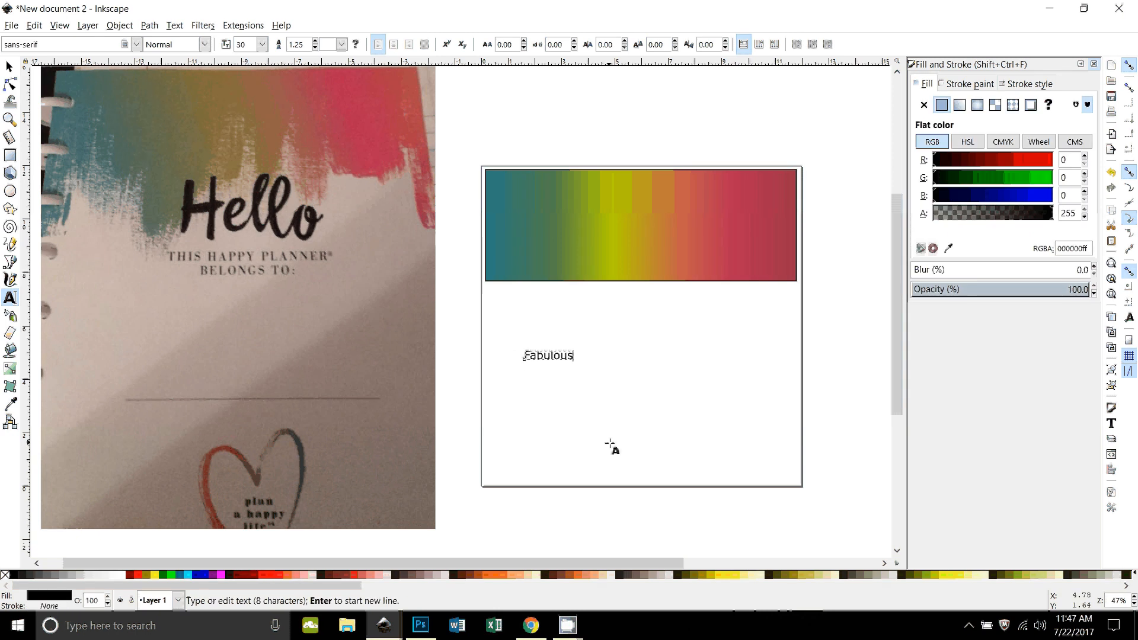
# Step: Enlarge the "Fabulous" text to about 8.58 in wide and 1.55 in high
pyautogui.click(14, 67)
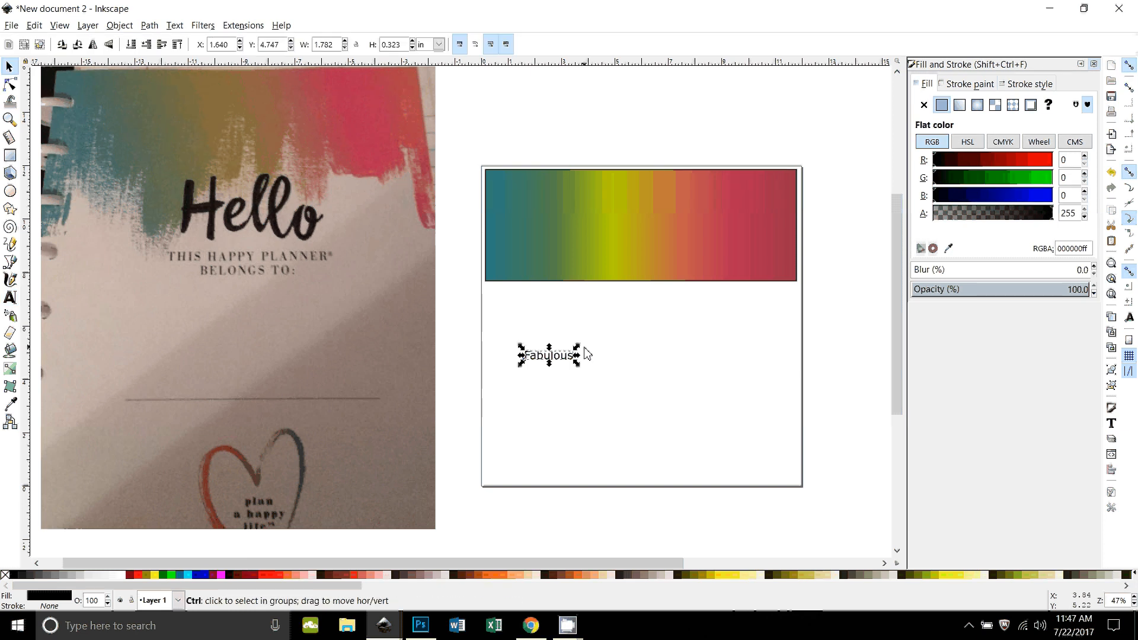
pyautogui.moveTo(577, 347); pyautogui.dragTo(665, 328)
pyautogui.moveTo(584, 369); pyautogui.dragTo(673, 356)
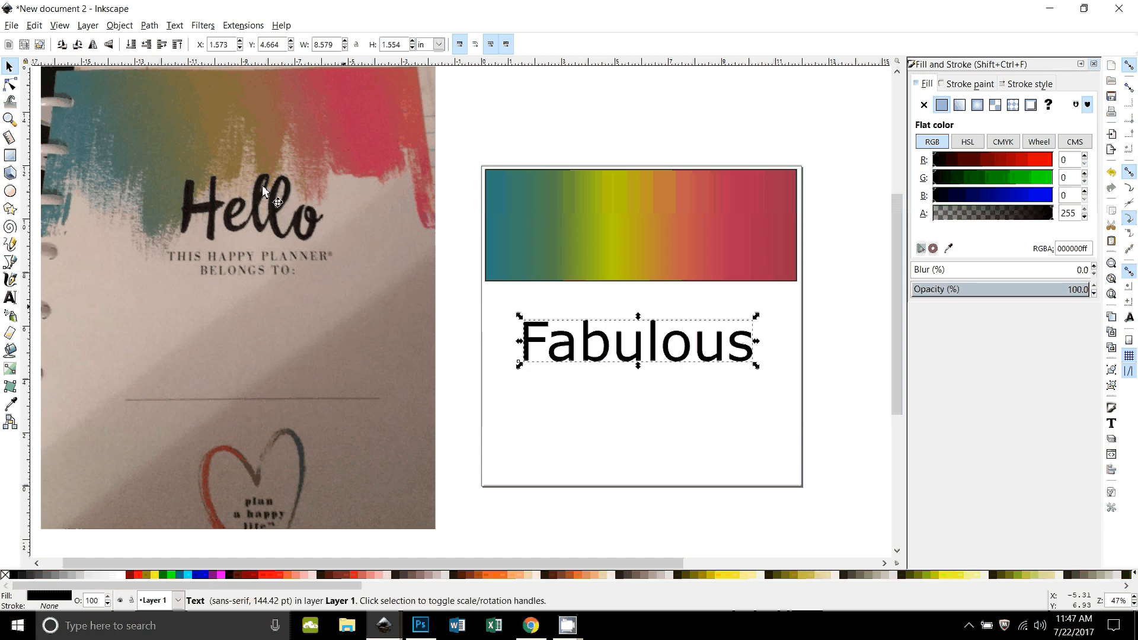
pyautogui.click(10, 298)
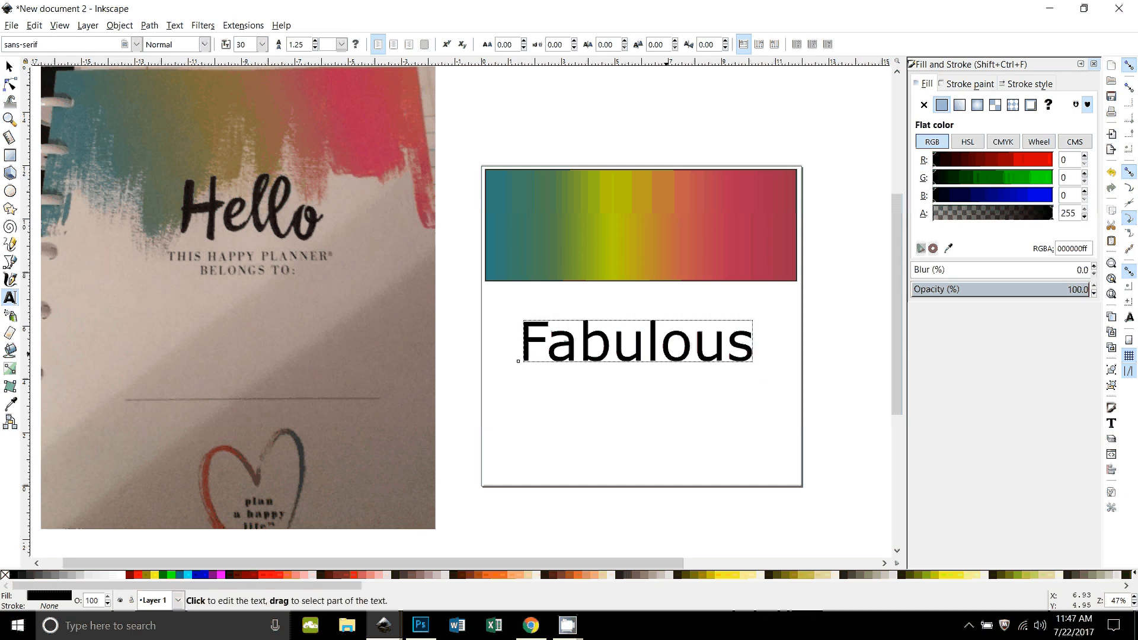
pyautogui.doubleClick(667, 347)
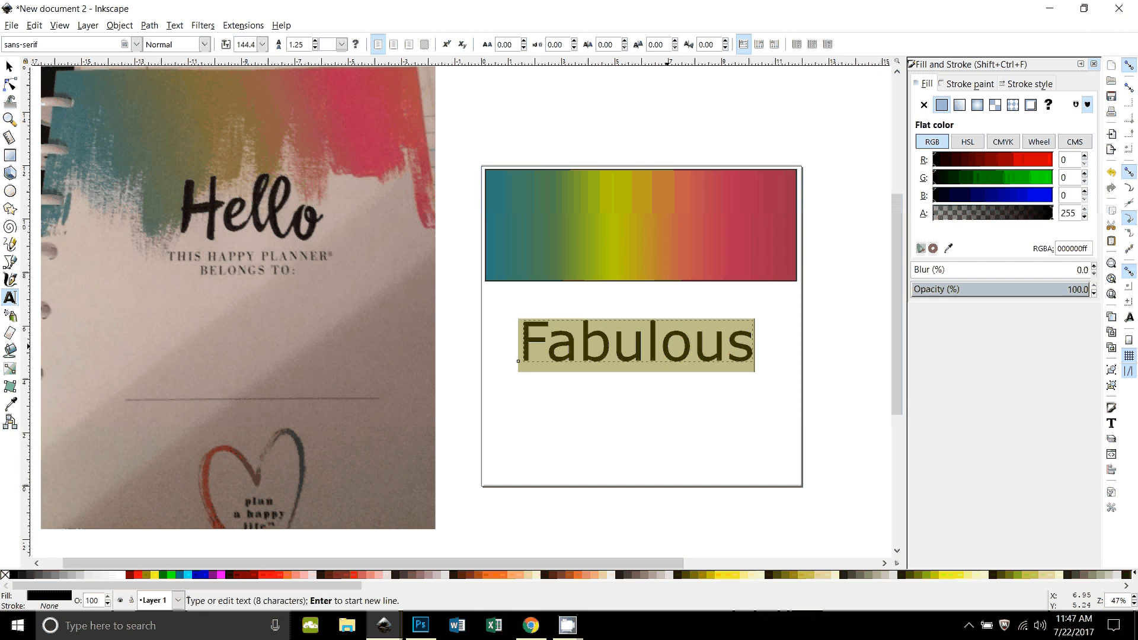
pyautogui.click(15, 300)
pyautogui.press('F1')
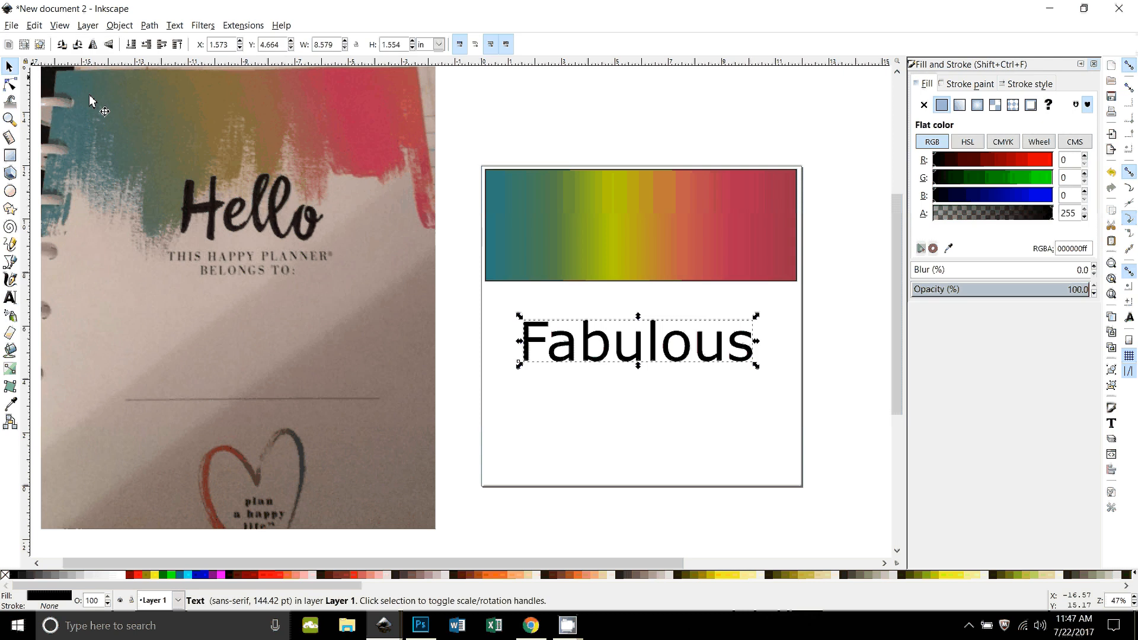
pyautogui.press('Escape')
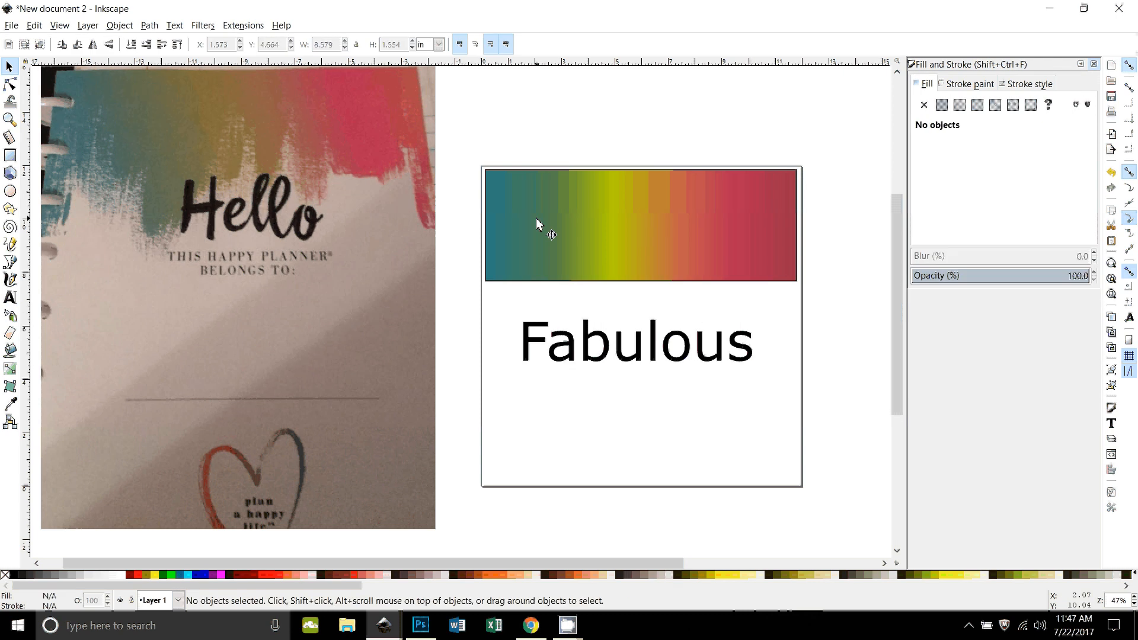
pyautogui.hotkey('ctrl', 'a')
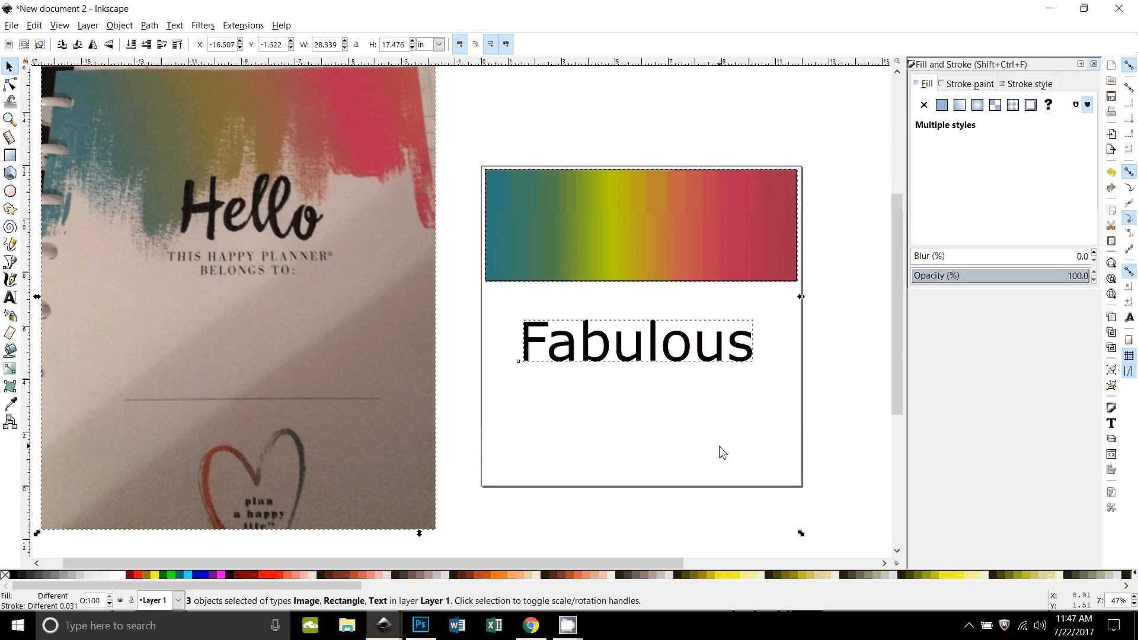
pyautogui.press('Escape')
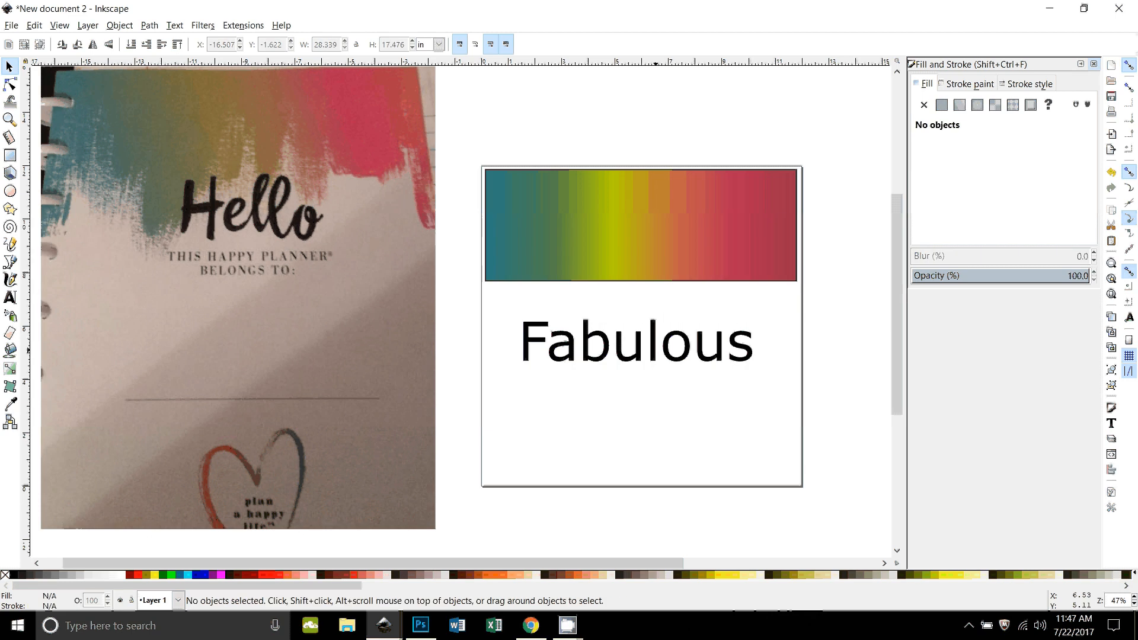
# Step: Change the font of the whole "Fabulous" text to Anjelika
pyautogui.click(637, 342)
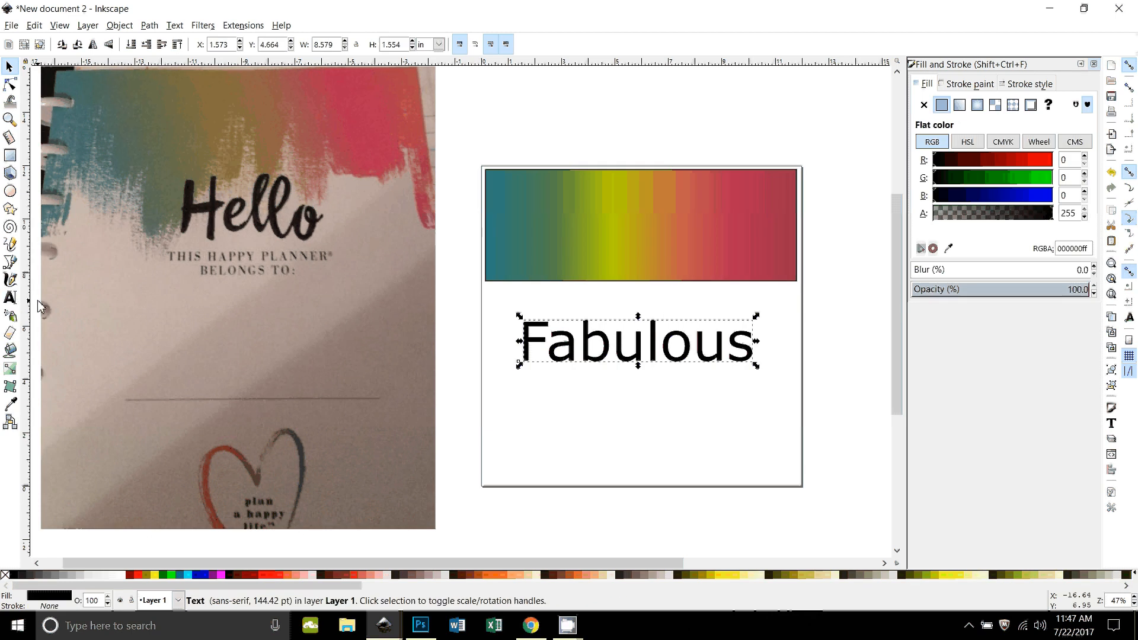
pyautogui.click(10, 297)
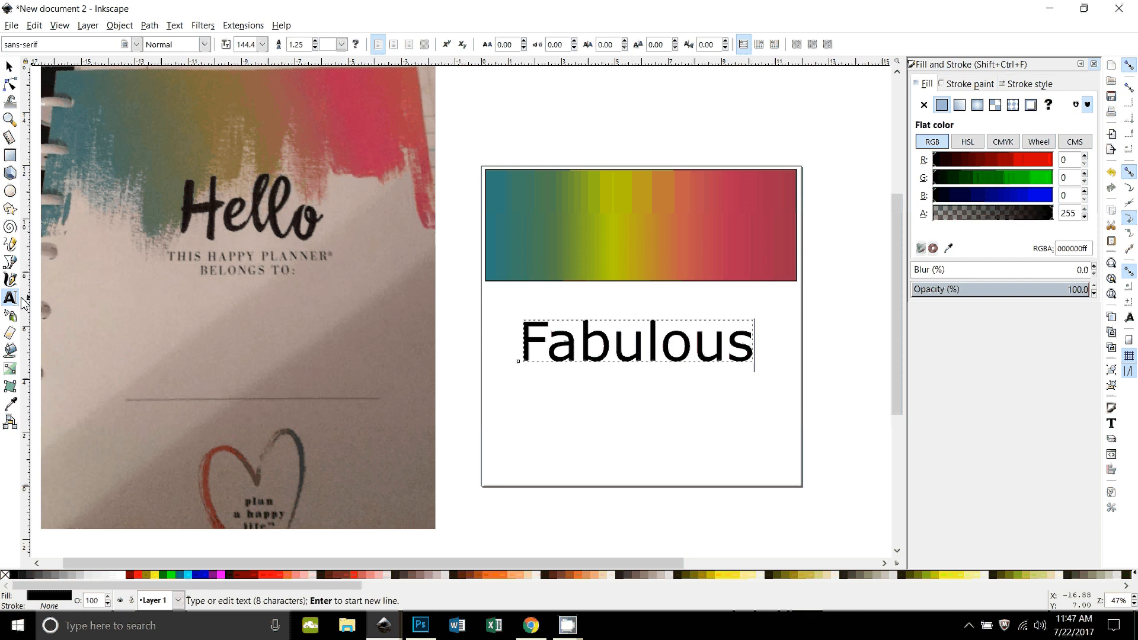
pyautogui.hotkey('ctrl', 'a')
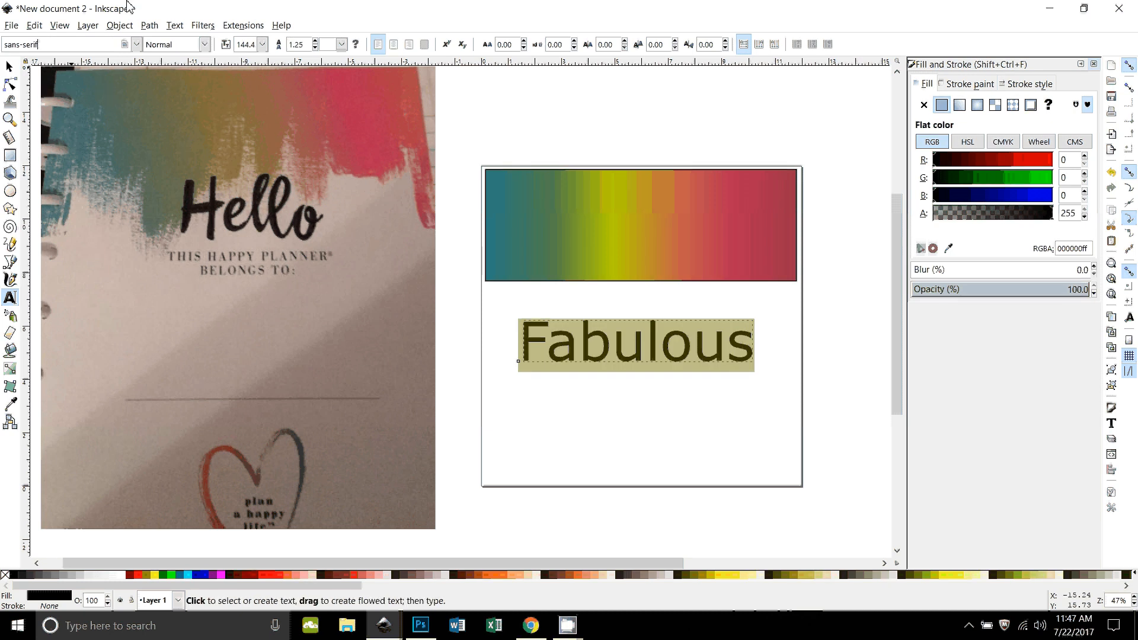
pyautogui.tripleClick(49, 43)
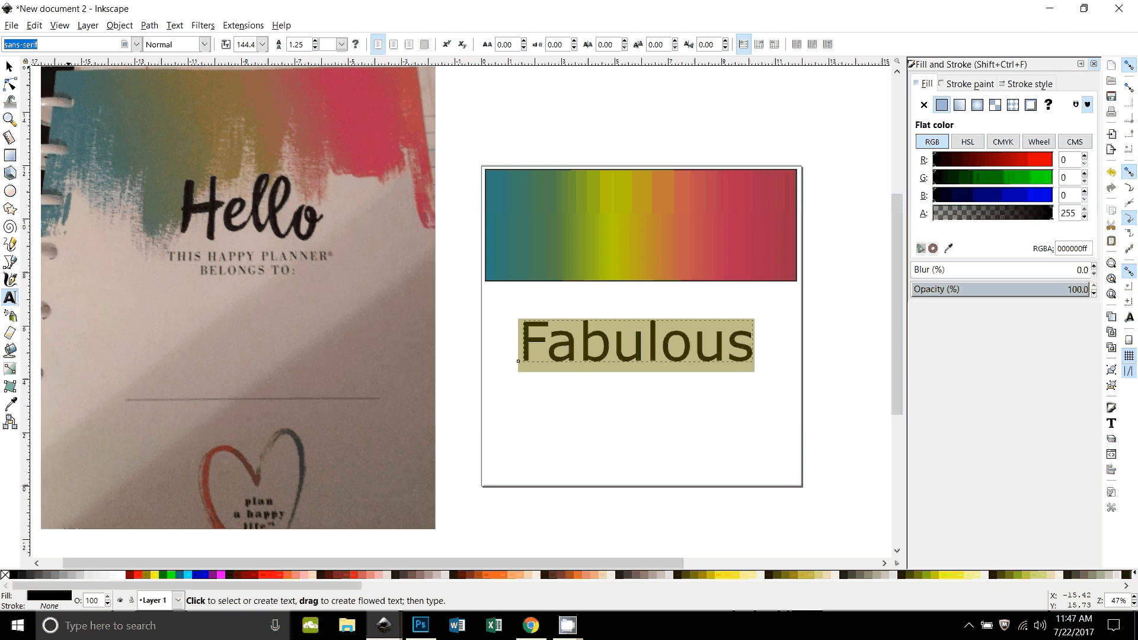
pyautogui.write('an')
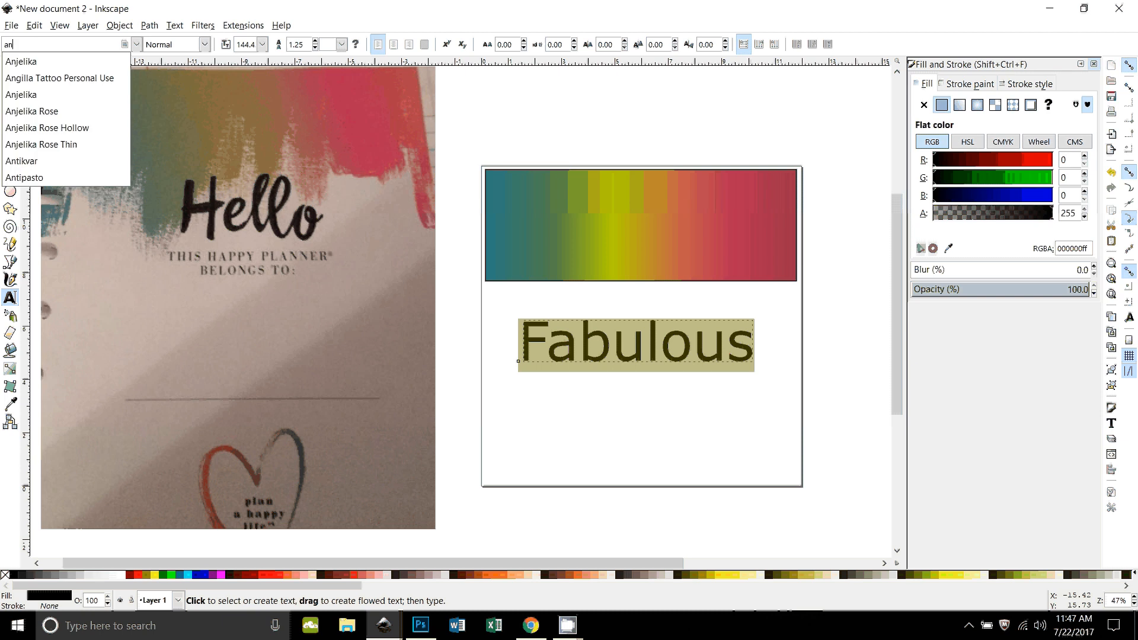
pyautogui.click(22, 62)
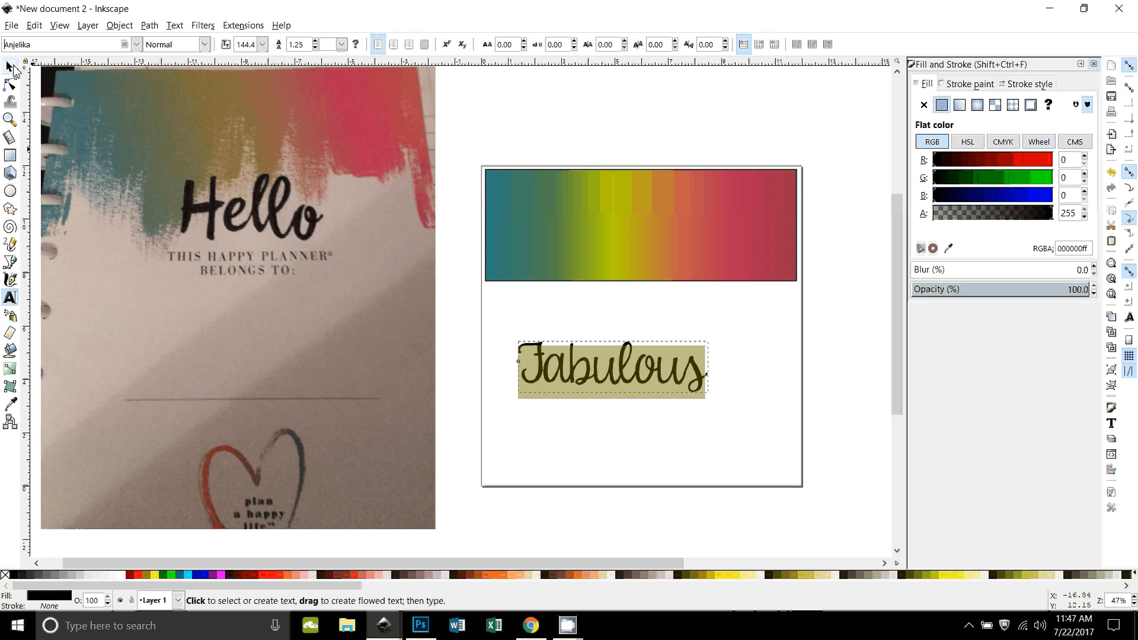
# Step: Enlarge the "Fabulous" text to about 11.2 in wide and place it over the gradient rectangle
pyautogui.click(10, 66)
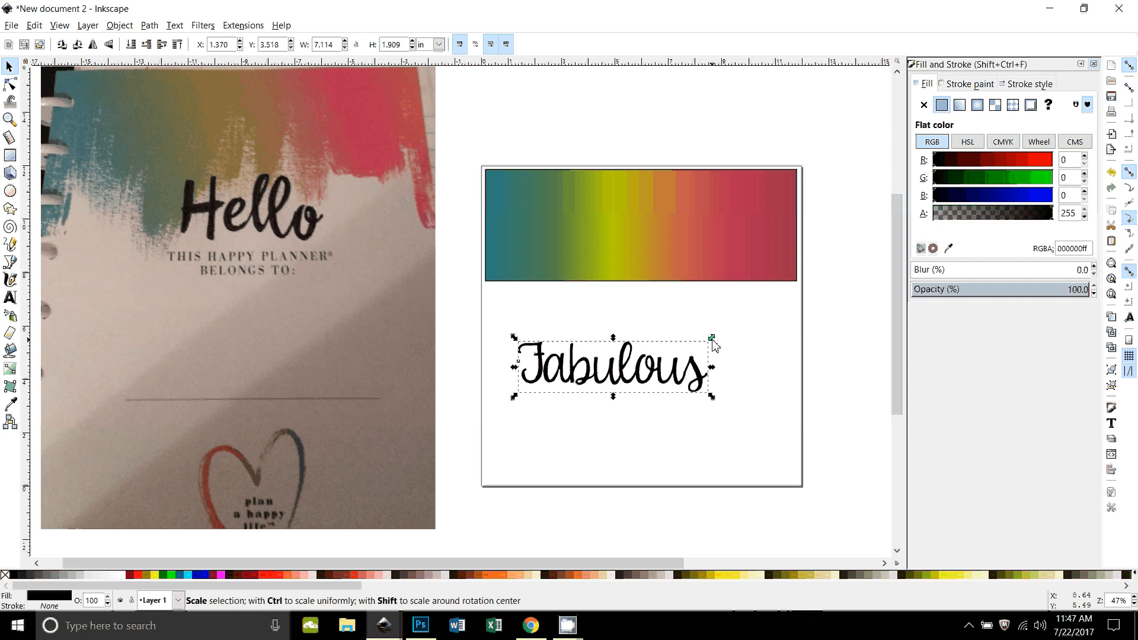
pyautogui.moveTo(712, 342); pyautogui.dragTo(752, 325)
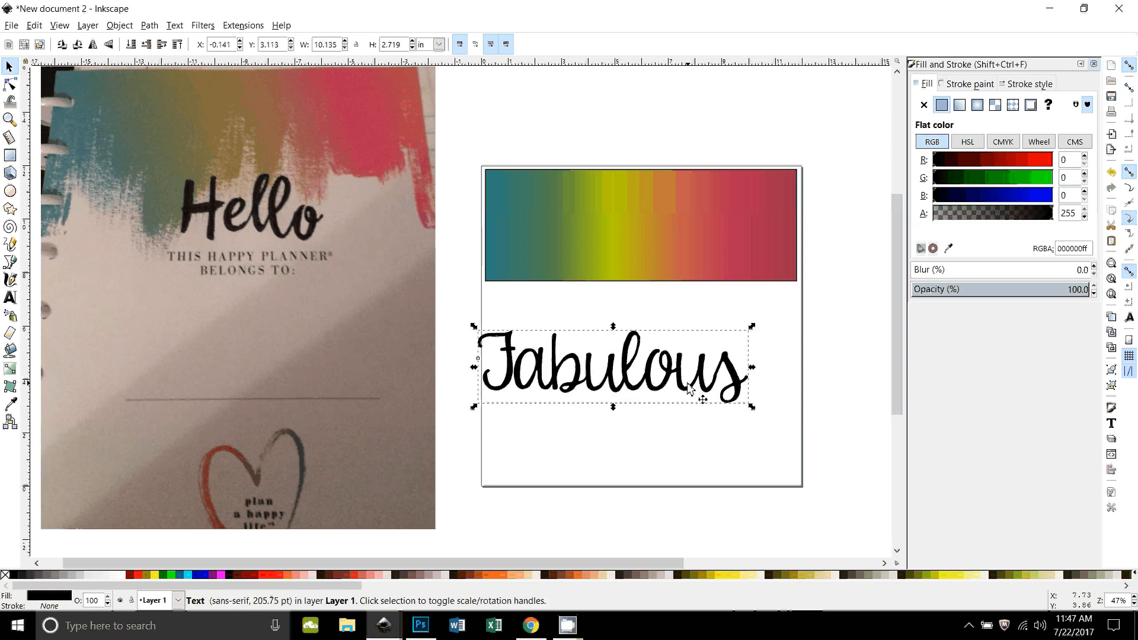
pyautogui.moveTo(689, 388); pyautogui.dragTo(744, 263)
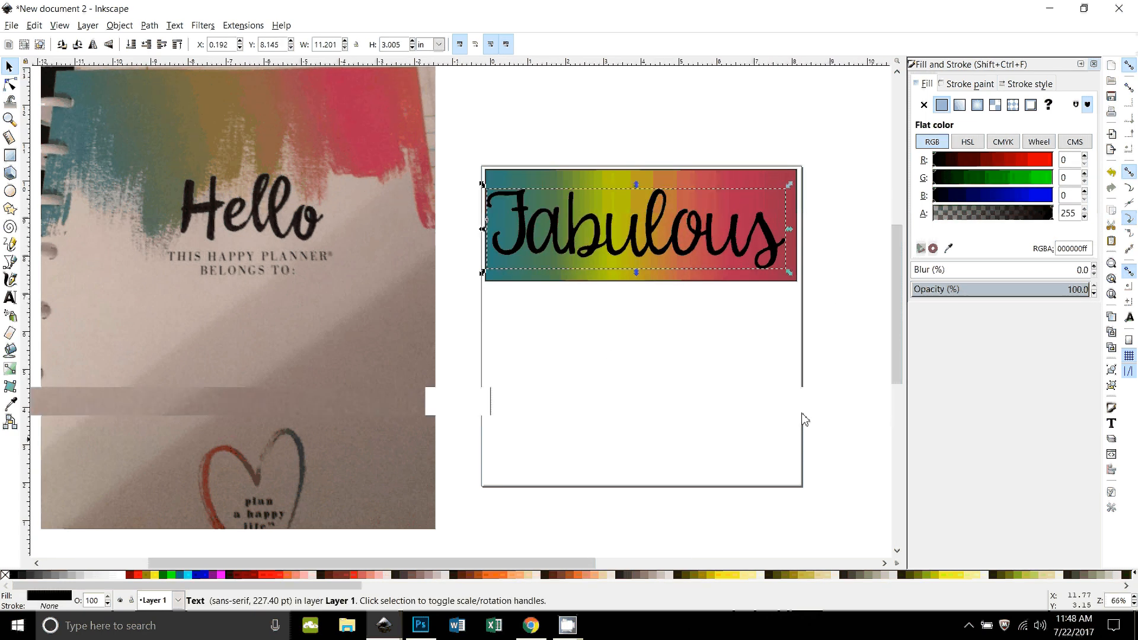
# Step: Set the letter spacing of the "Fabulous" text to 2.81 px
pyautogui.scroll(1, 802, 414)
pyautogui.press('+')
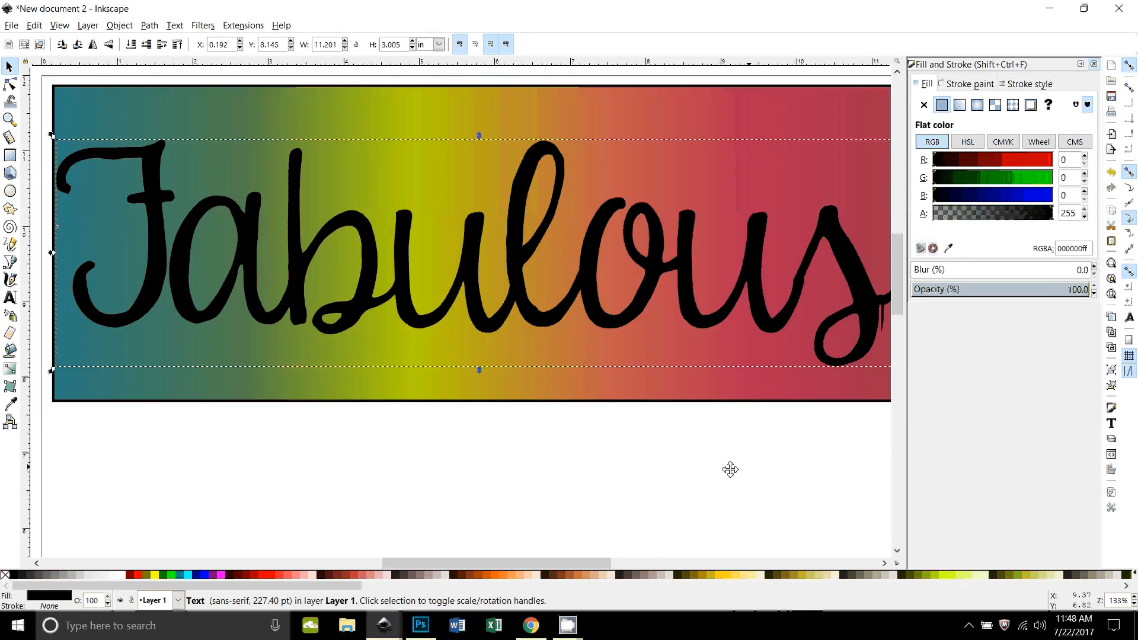
pyautogui.moveTo(731, 470); pyautogui.dragTo(712, 461)
pyautogui.hscroll(1, 712, 461)
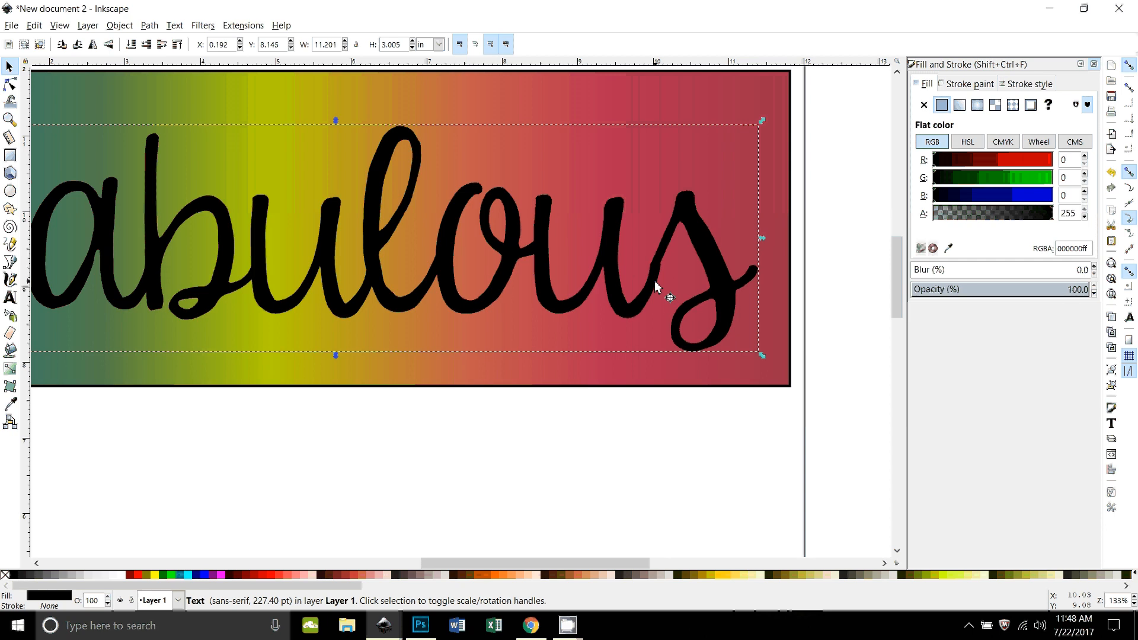
pyautogui.click(10, 298)
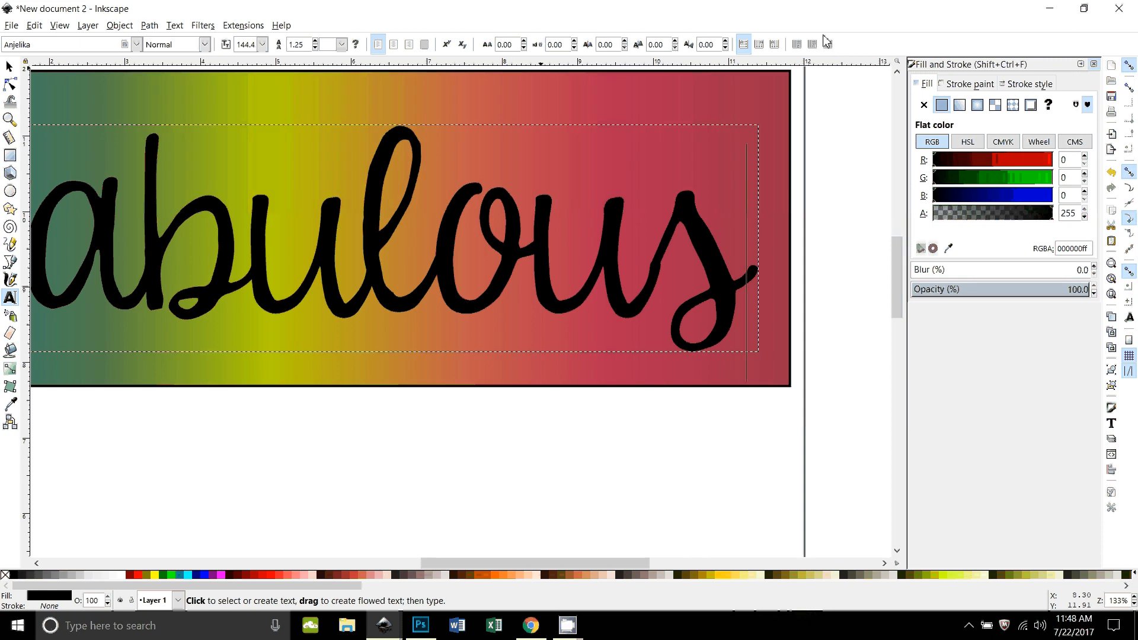
pyautogui.click(524, 48)
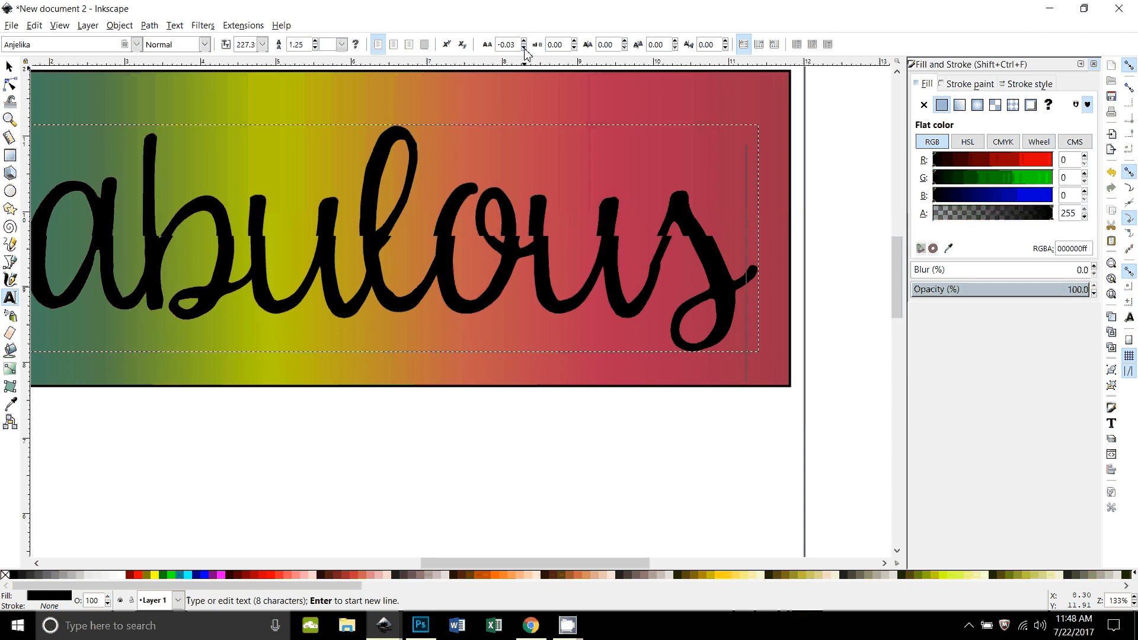
pyautogui.click(524, 48)
pyautogui.click(523, 47)
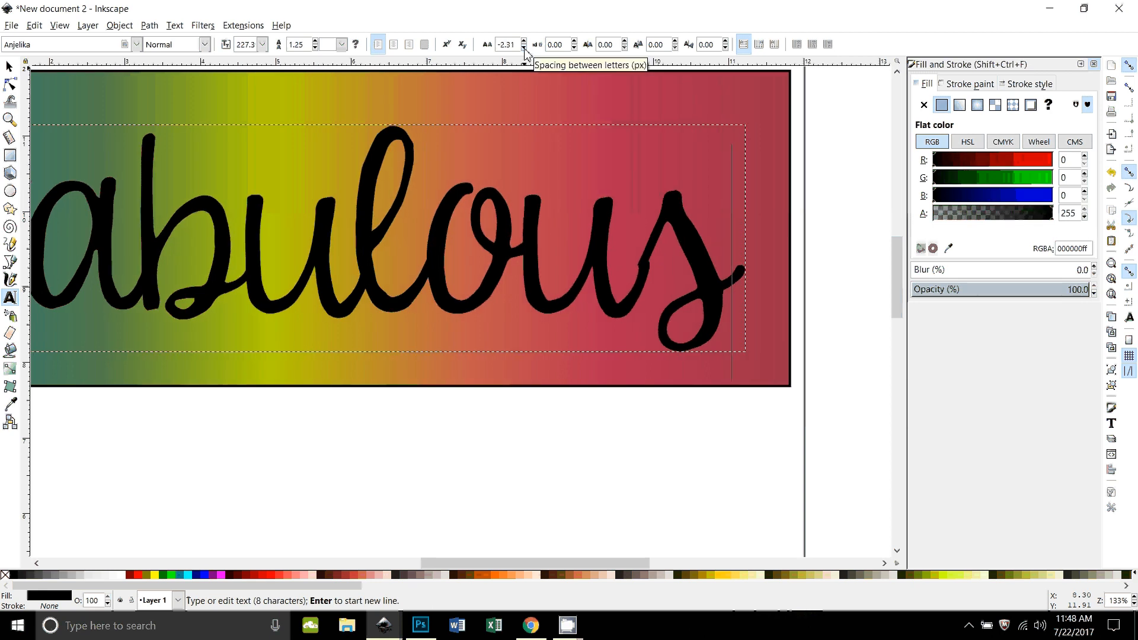
pyautogui.click(524, 42)
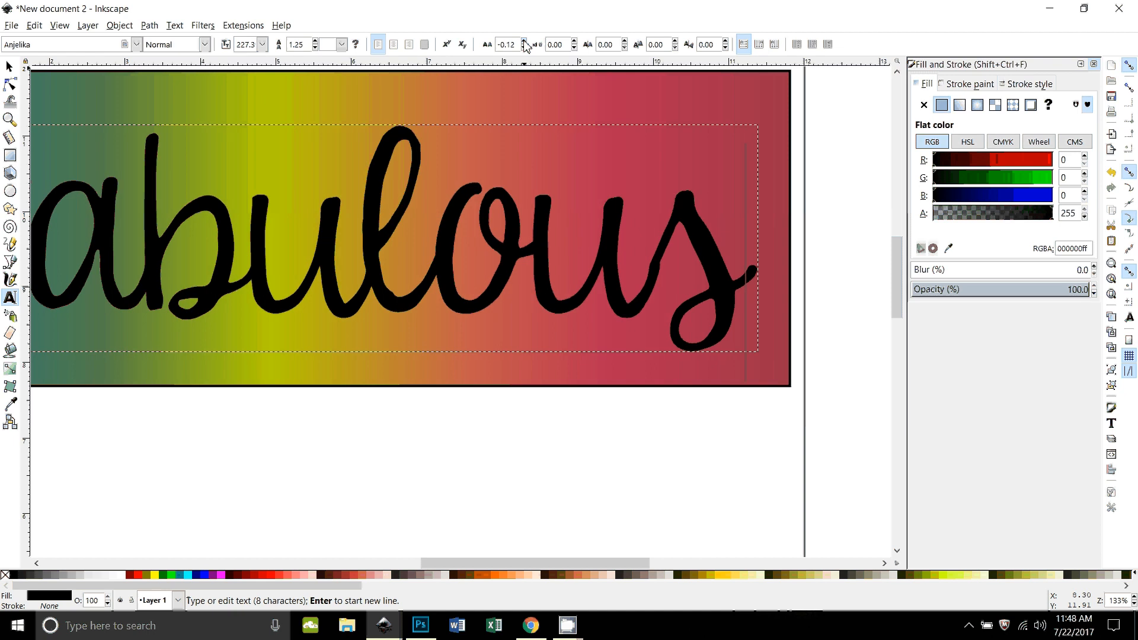
pyautogui.click(523, 42)
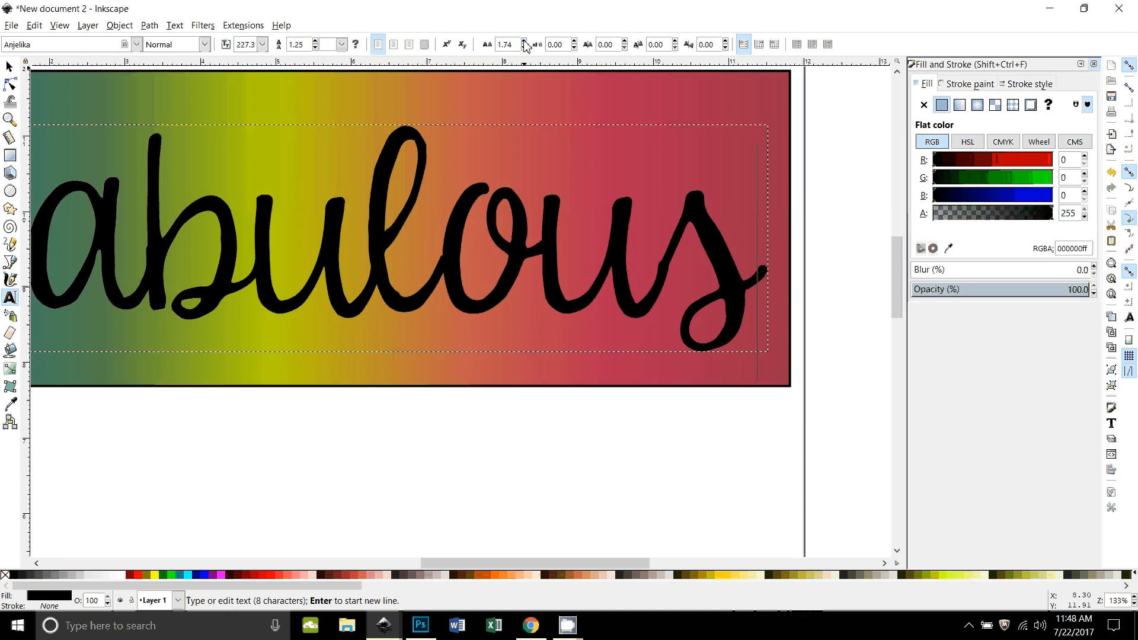
pyautogui.click(524, 42)
pyautogui.click(523, 47)
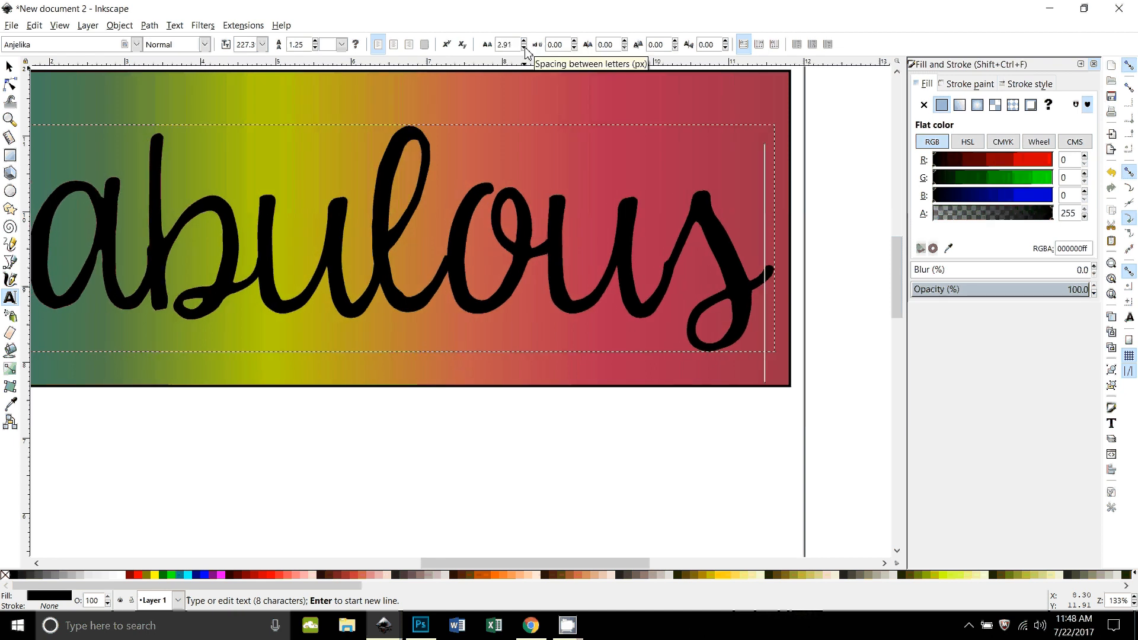
pyautogui.click(524, 48)
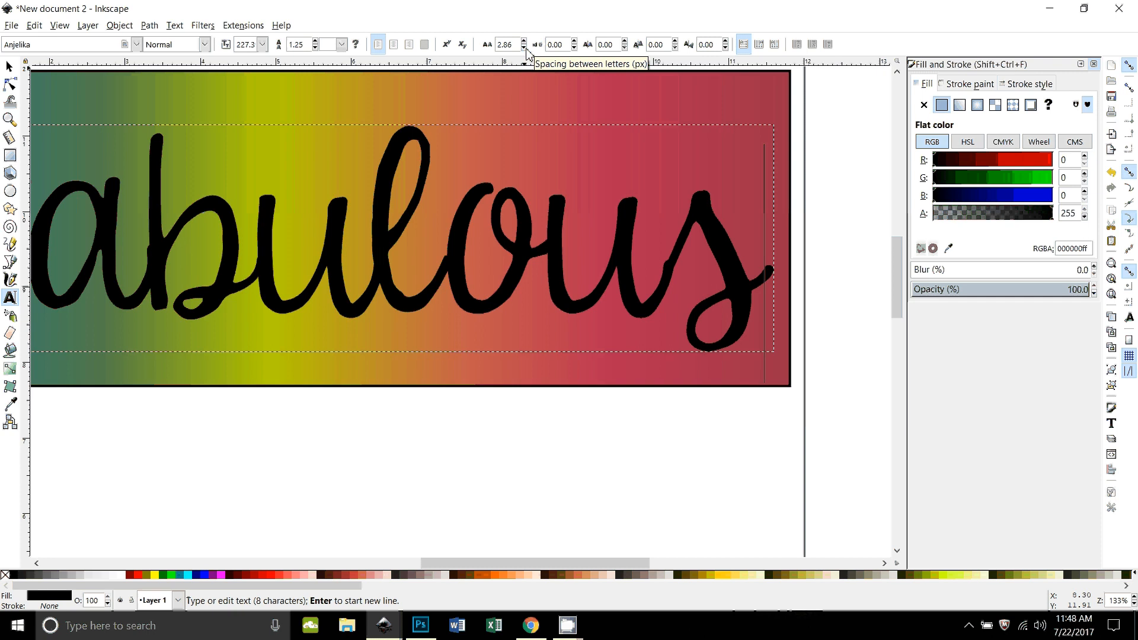
pyautogui.click(525, 48)
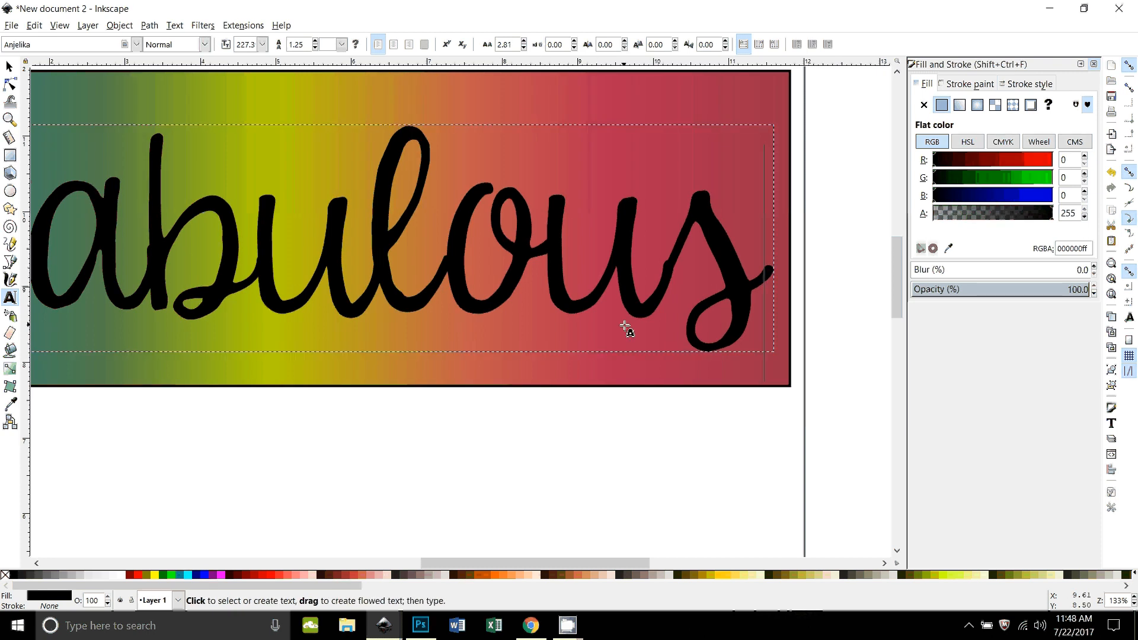
# Step: Convert the "Fabulous" text to paths and combine its ungrouped letters into a single path
pyautogui.click(9, 67)
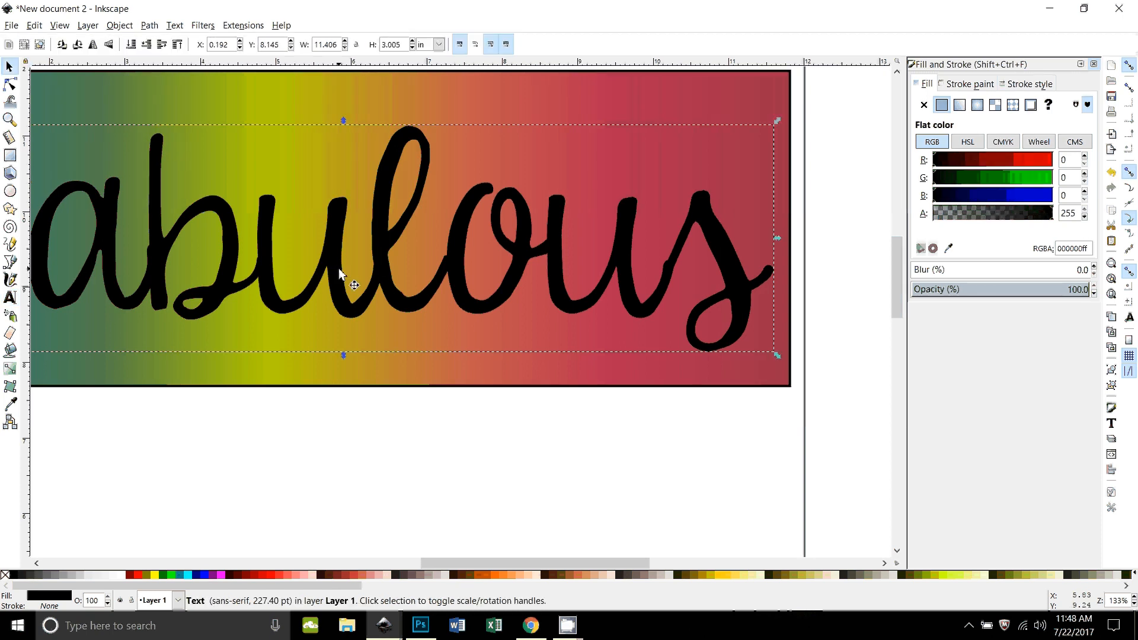
pyautogui.click(149, 25)
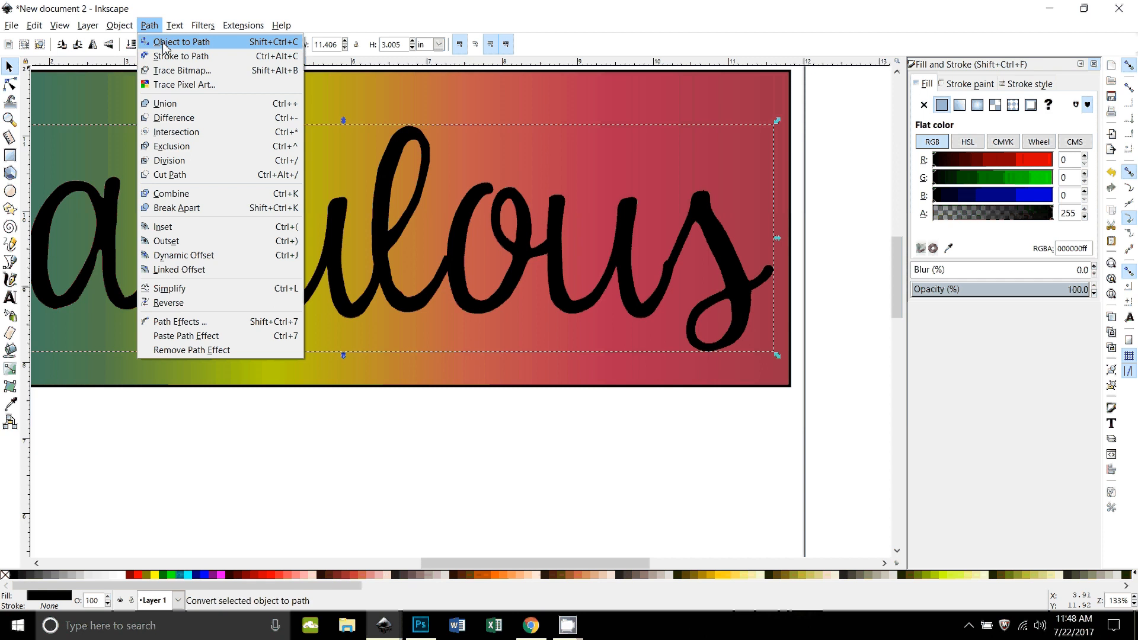
pyautogui.click(164, 43)
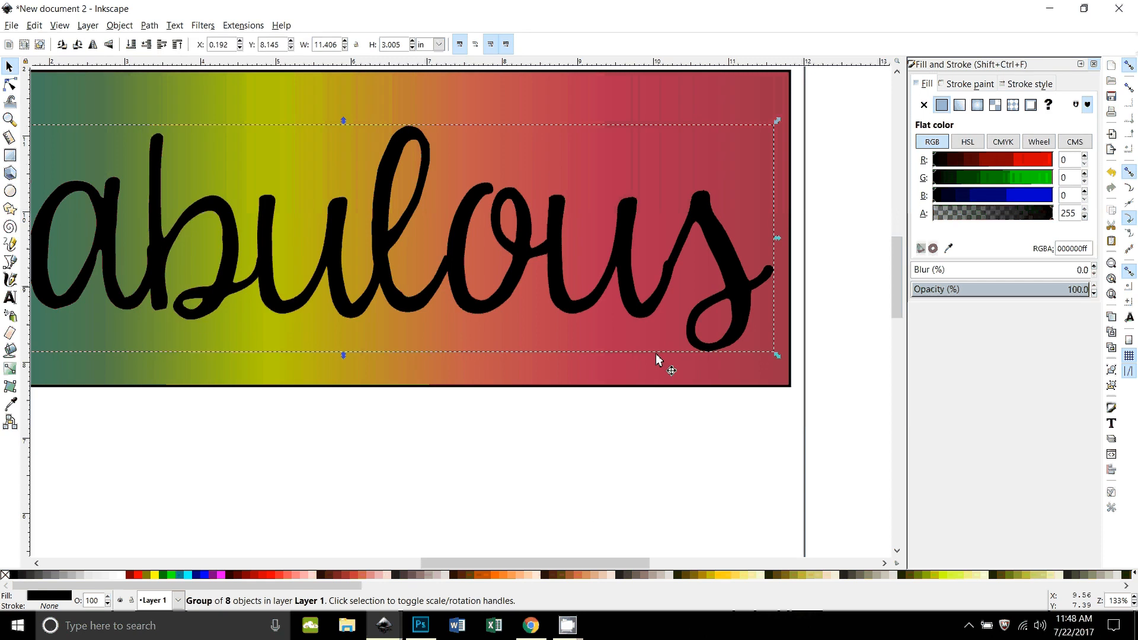
pyautogui.press('ctrl')
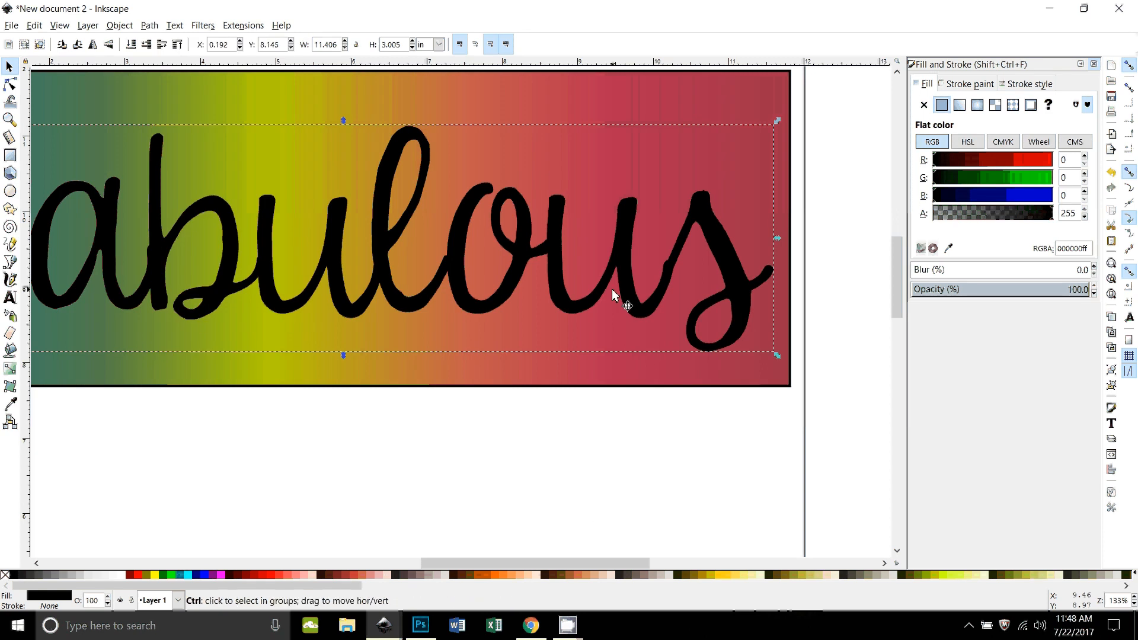
pyautogui.hotkey('ctrl', 'shift', 'g')
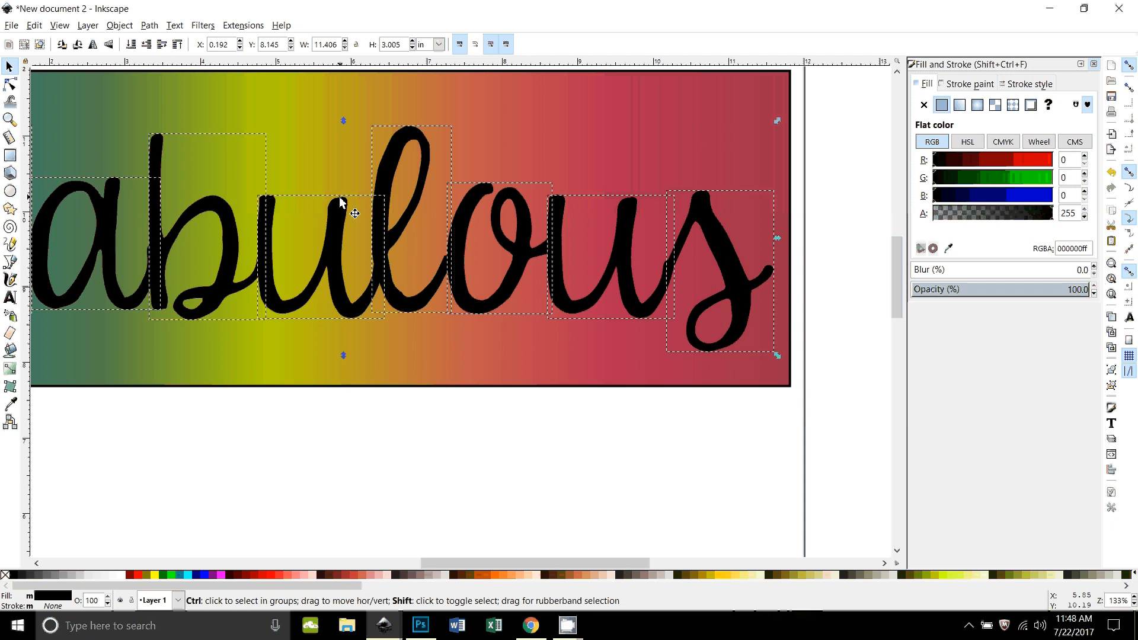
pyautogui.hotkey('ctrl', 'k')
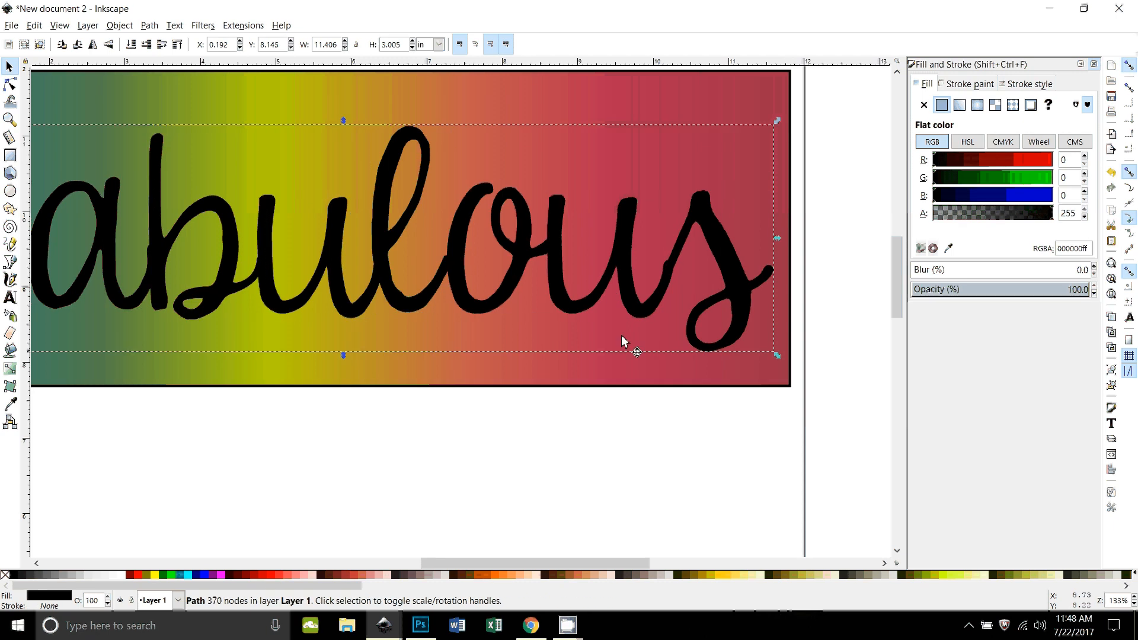
# Step: Smooth the join between the last "u" and the "s" of "Fabulous" by editing the outline's nodes
pyautogui.press('n')
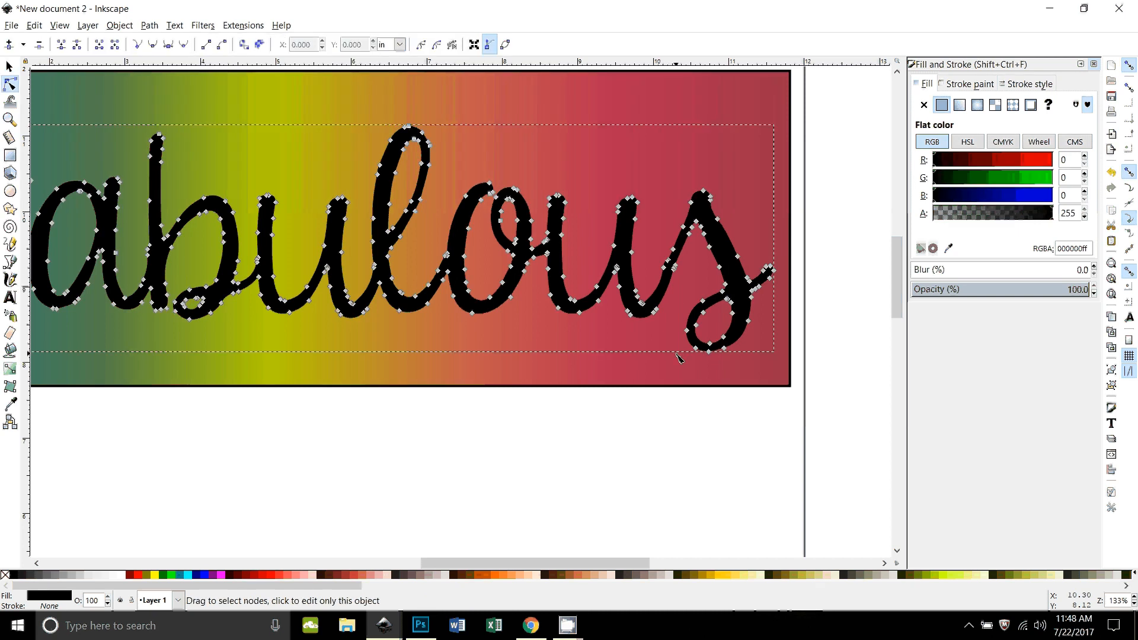
pyautogui.scroll(2, 678, 358)
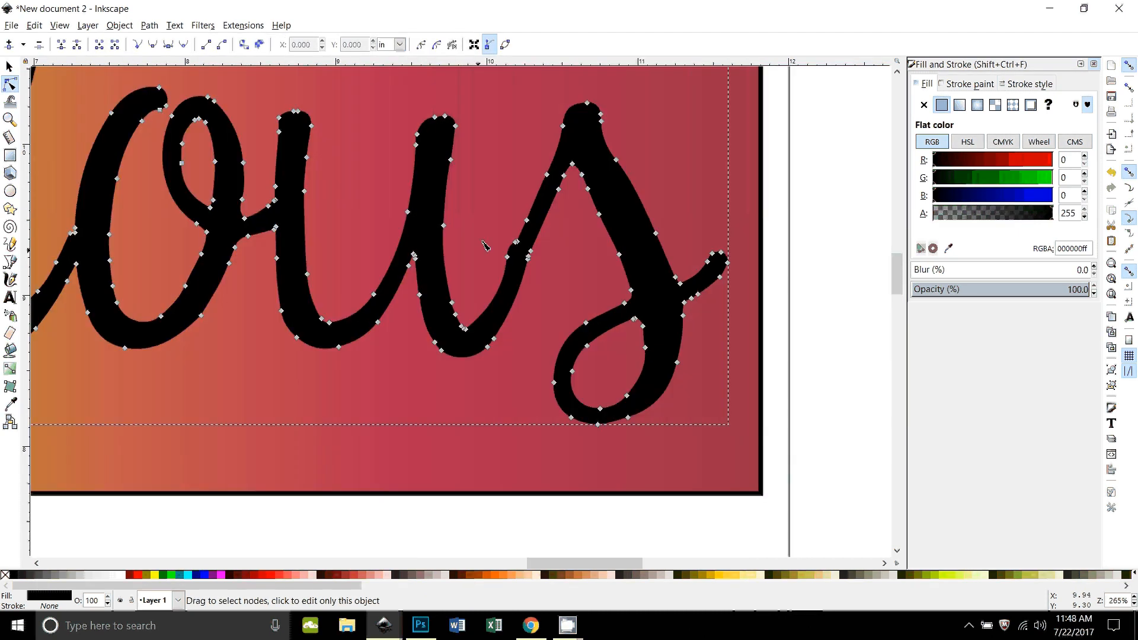
pyautogui.moveTo(498, 220)
pyautogui.mouseDown()
pyautogui.moveTo(517, 248)
pyautogui.moveTo(507, 263)
pyautogui.mouseUp()
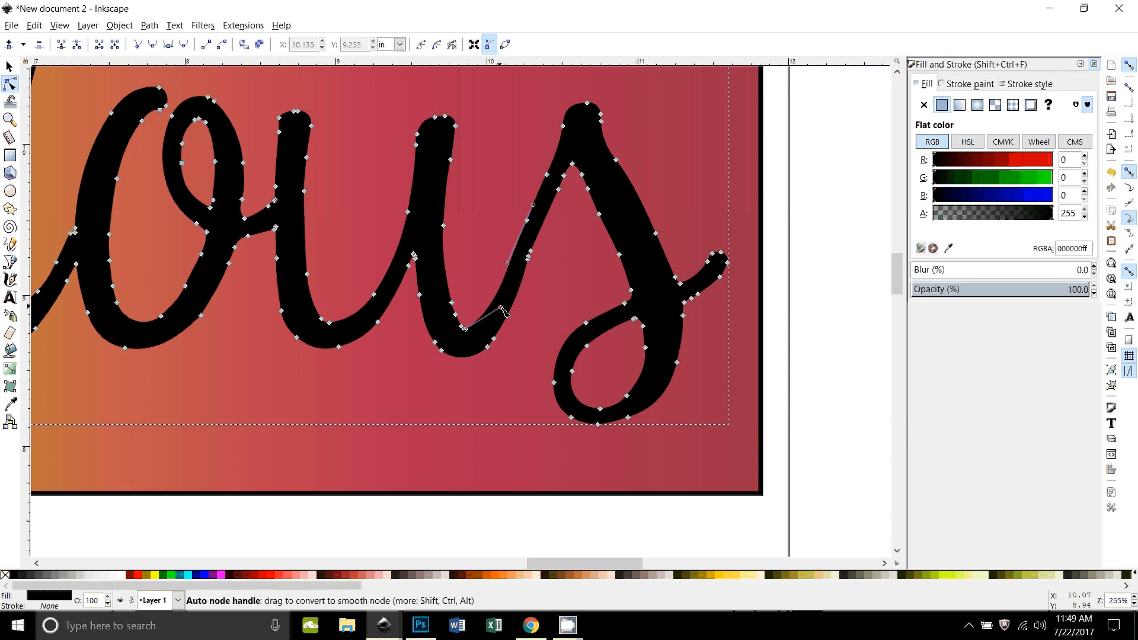
pyautogui.moveTo(503, 312); pyautogui.dragTo(504, 310)
pyautogui.click(537, 274)
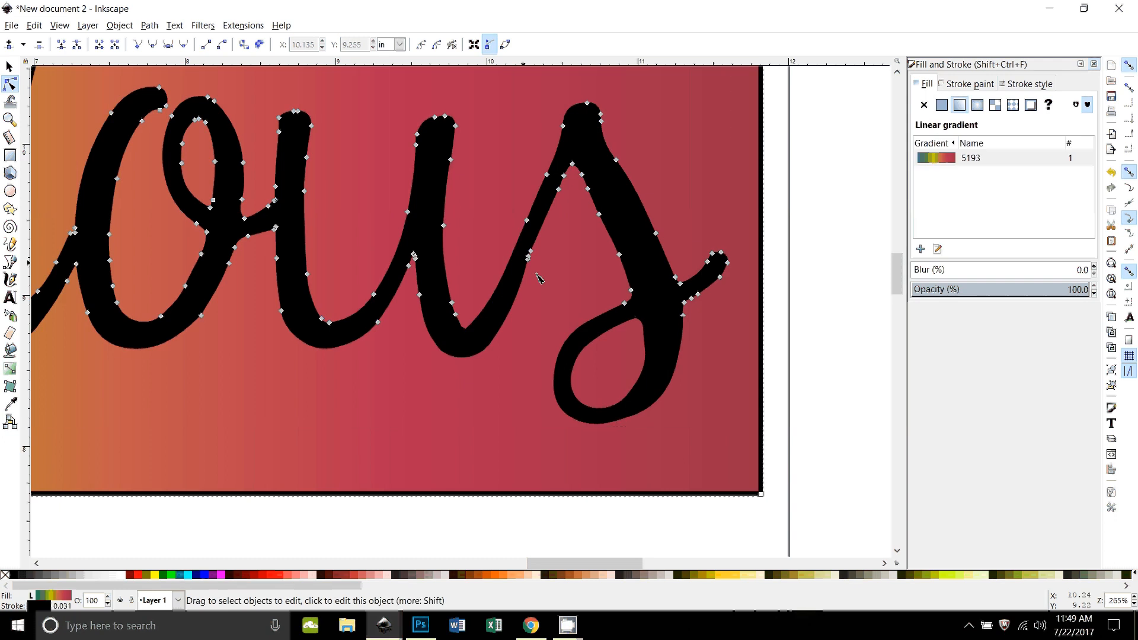
pyautogui.click(526, 261)
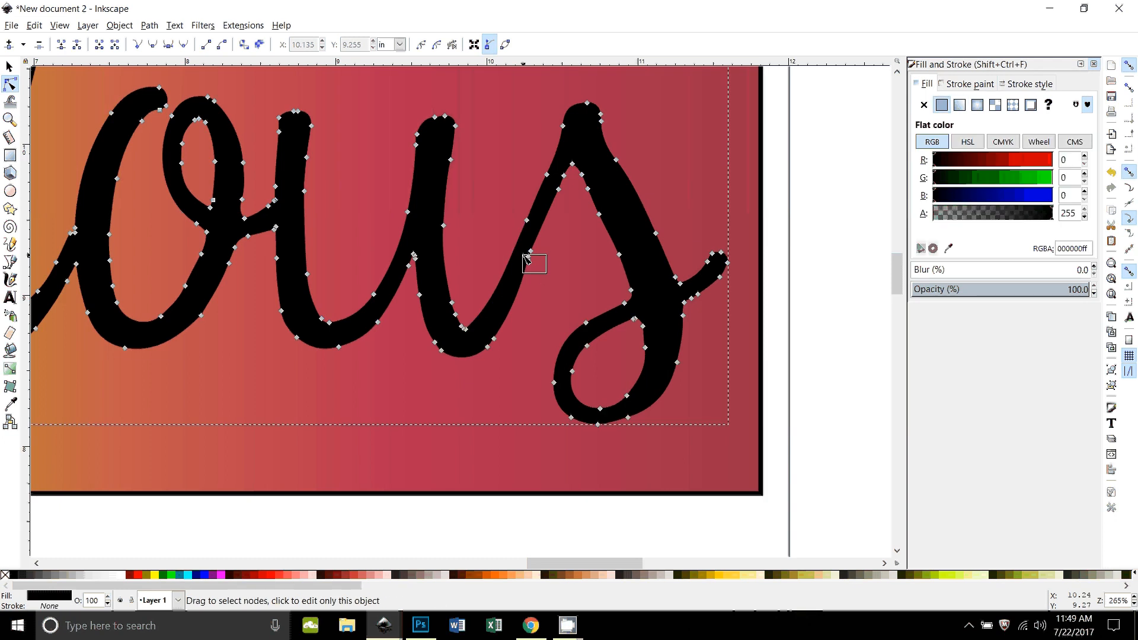
pyautogui.moveTo(530, 251); pyautogui.dragTo(533, 253)
pyautogui.click(550, 313)
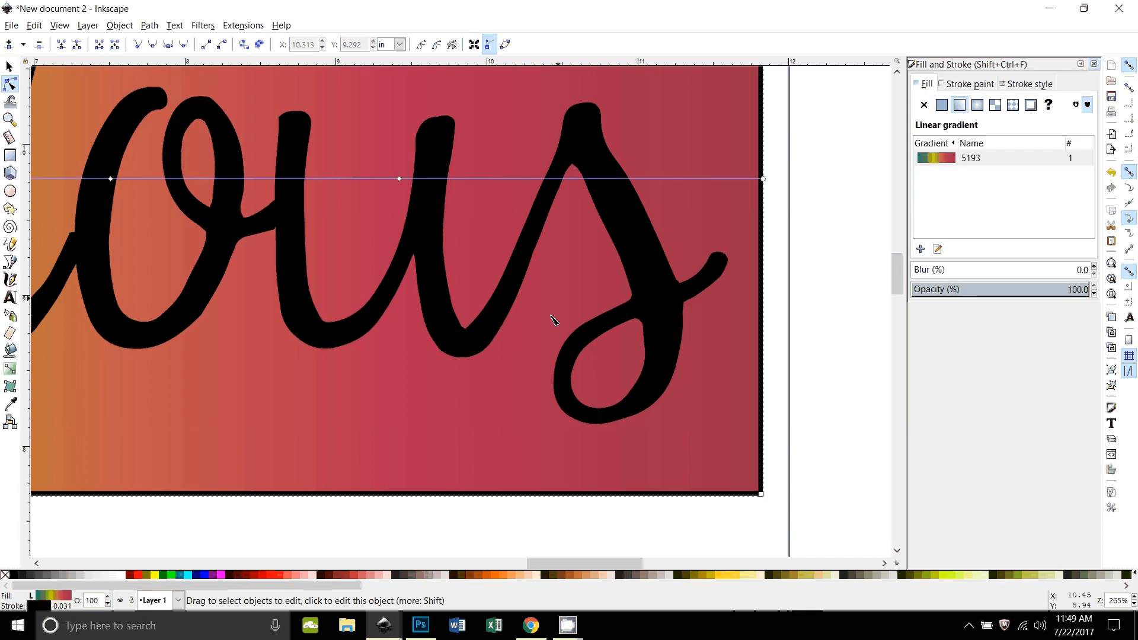
# Step: Smooth the join between the "l" and the "o" of "Fabulous" by adjusting its nodes and handles
pyautogui.moveTo(399, 399); pyautogui.dragTo(609, 414)
pyautogui.moveTo(285, 259); pyautogui.dragTo(451, 253)
pyautogui.click(436, 304)
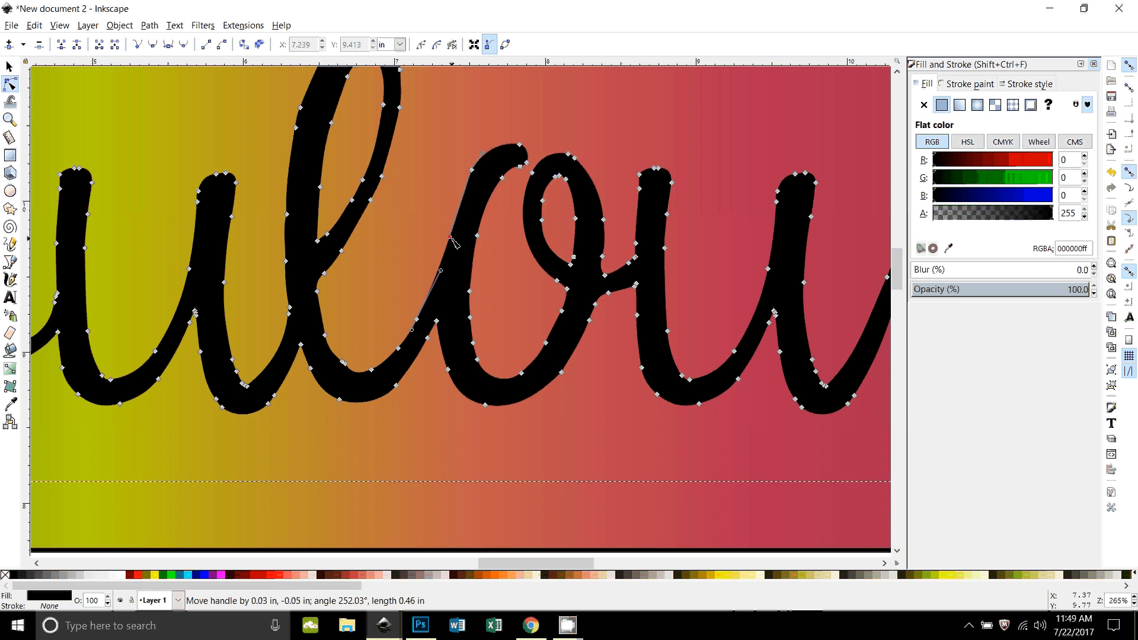
pyautogui.click(452, 474)
# Step: Duplicate the "Fabulous" path and place the black copy on the page below the gradient rectangle
pyautogui.press('-')
pyautogui.press('-')
pyautogui.press('-')
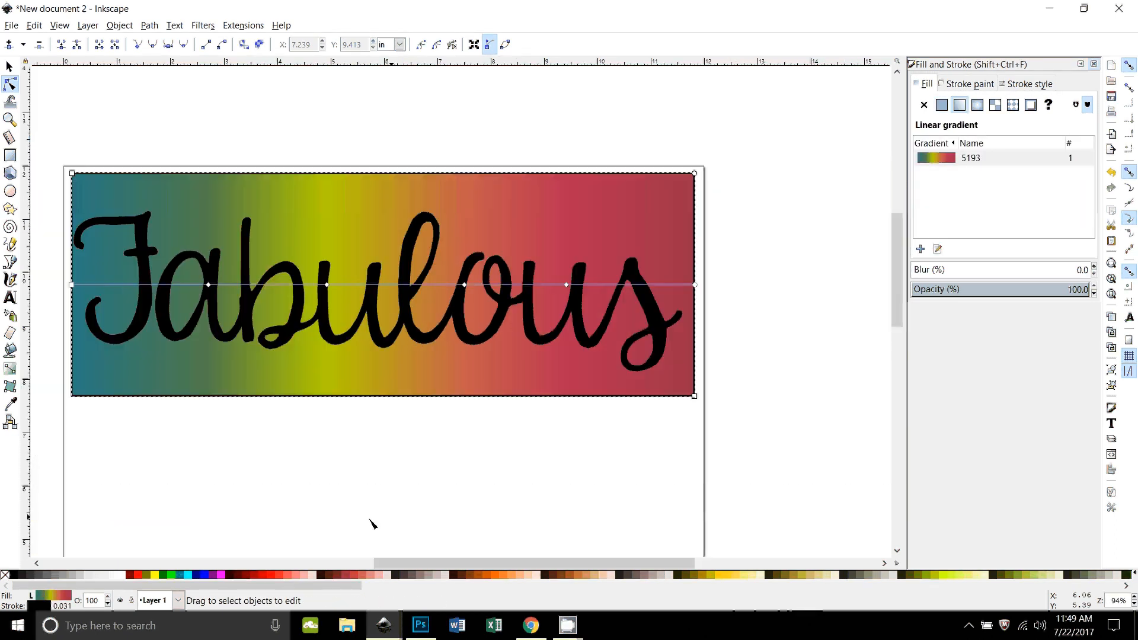
pyautogui.click(11, 66)
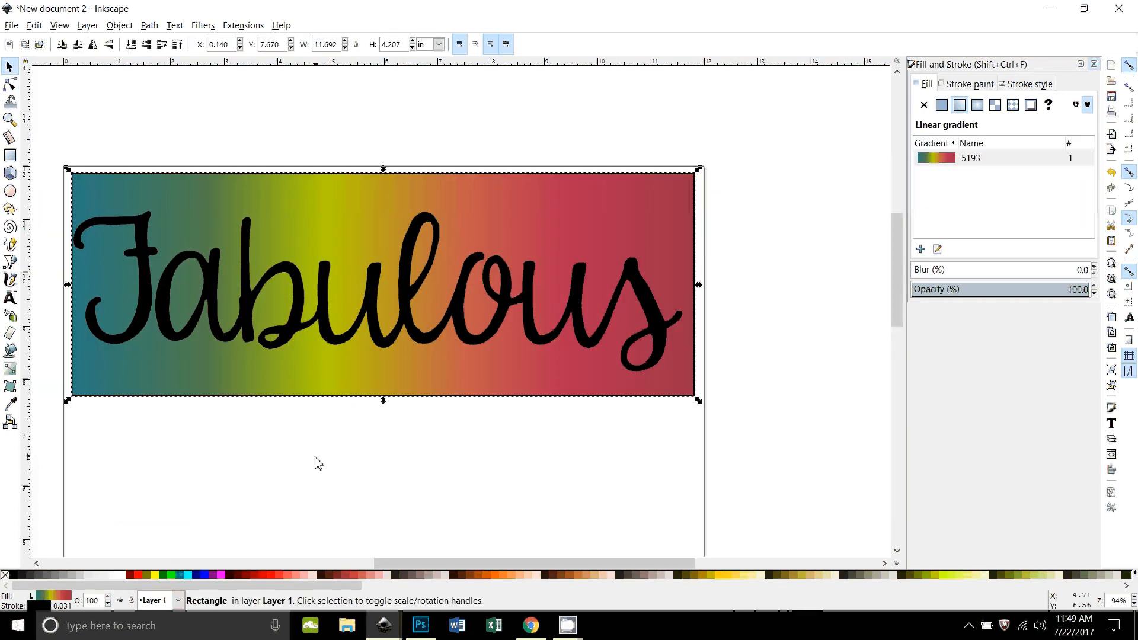
pyautogui.click(316, 463)
pyautogui.moveTo(382, 436); pyautogui.dragTo(537, 448)
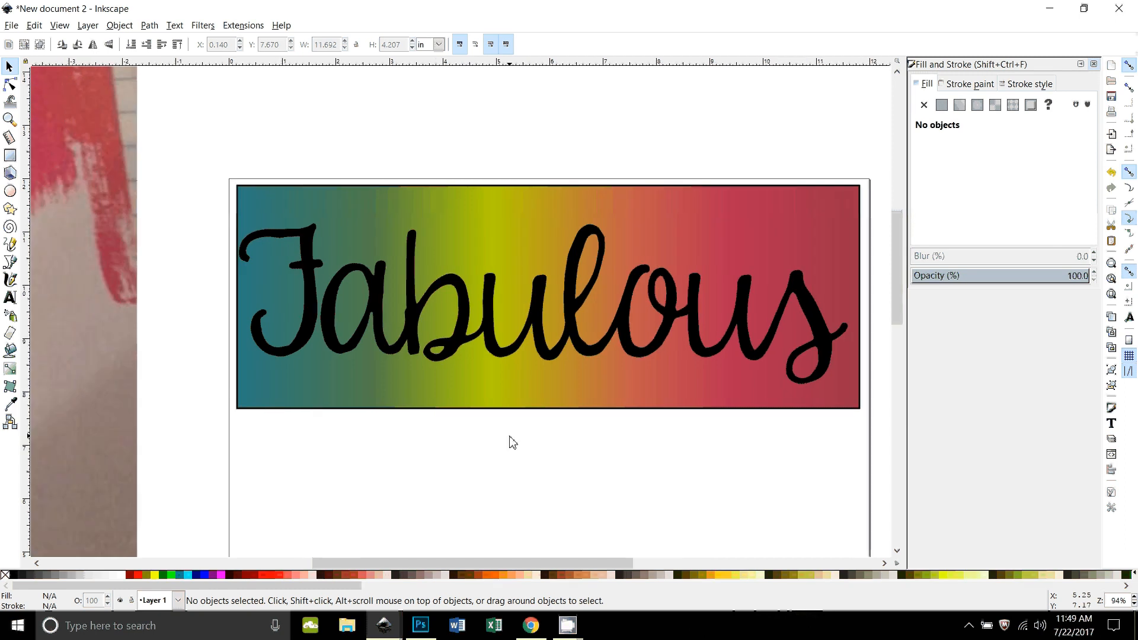
pyautogui.click(489, 301)
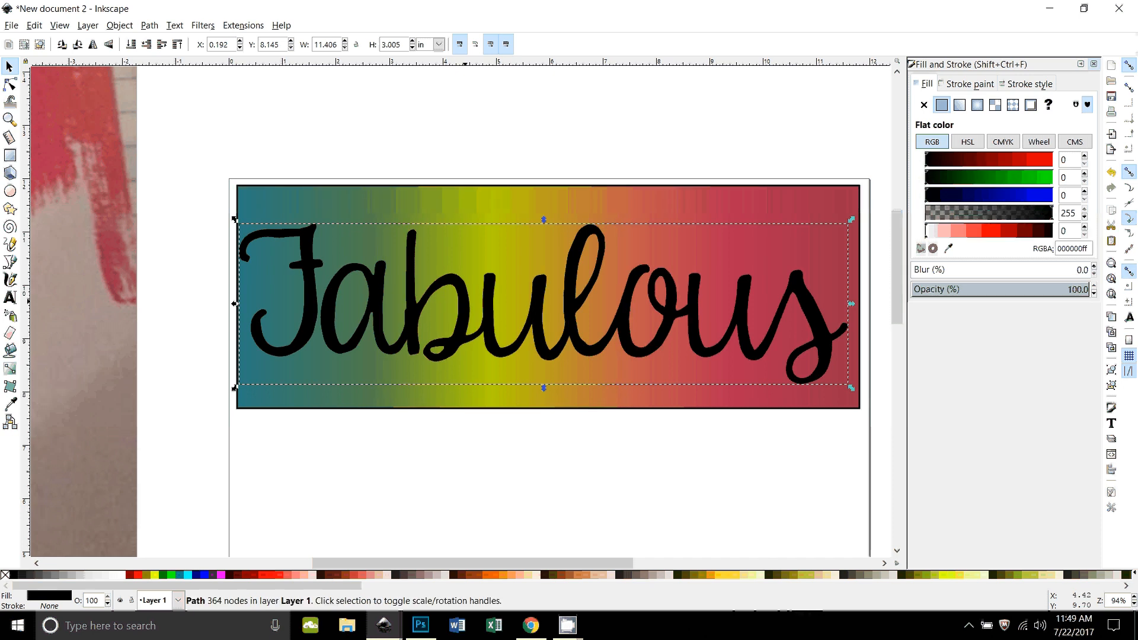
pyautogui.moveTo(534, 273); pyautogui.dragTo(485, 515)
pyautogui.scroll(-1, 525, 486)
pyautogui.scroll(-1, 525, 486)
pyautogui.click(360, 401)
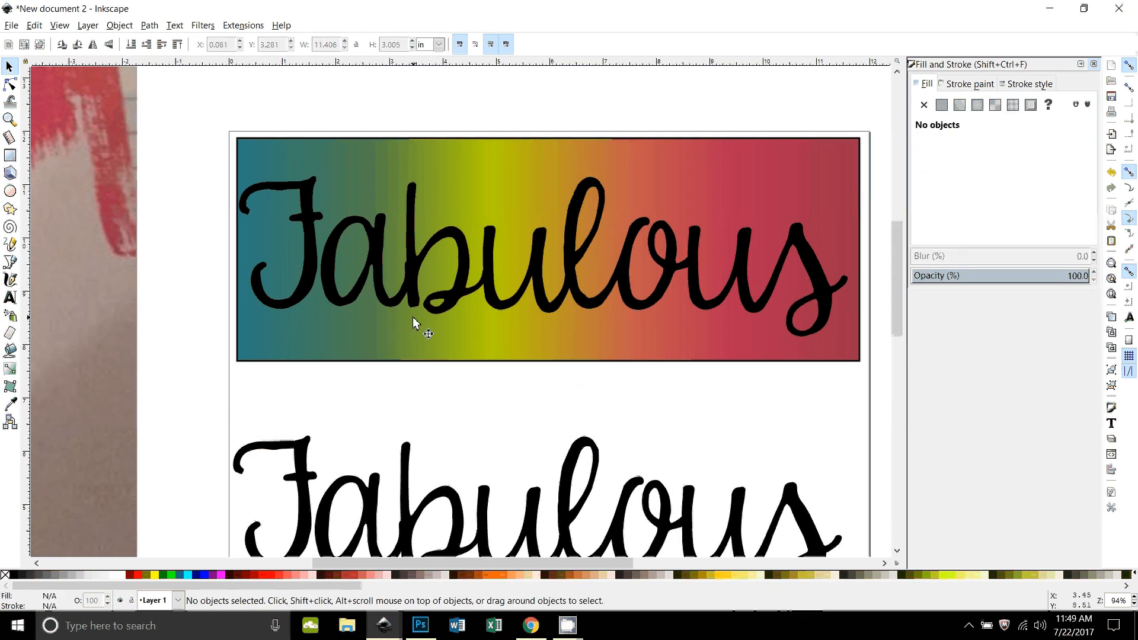
# Step: Clip the gradient rectangle to the shape of the "Fabulous" path lying over it
pyautogui.click(374, 244)
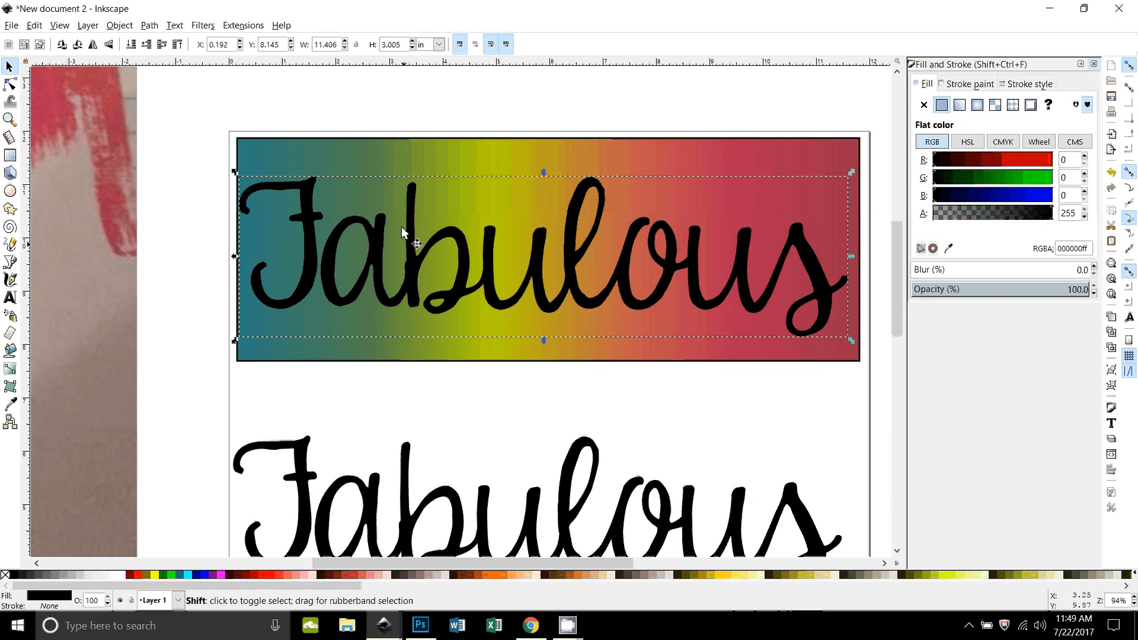
pyautogui.keyDown('shift'); pyautogui.click(397, 166); pyautogui.keyUp('shift')
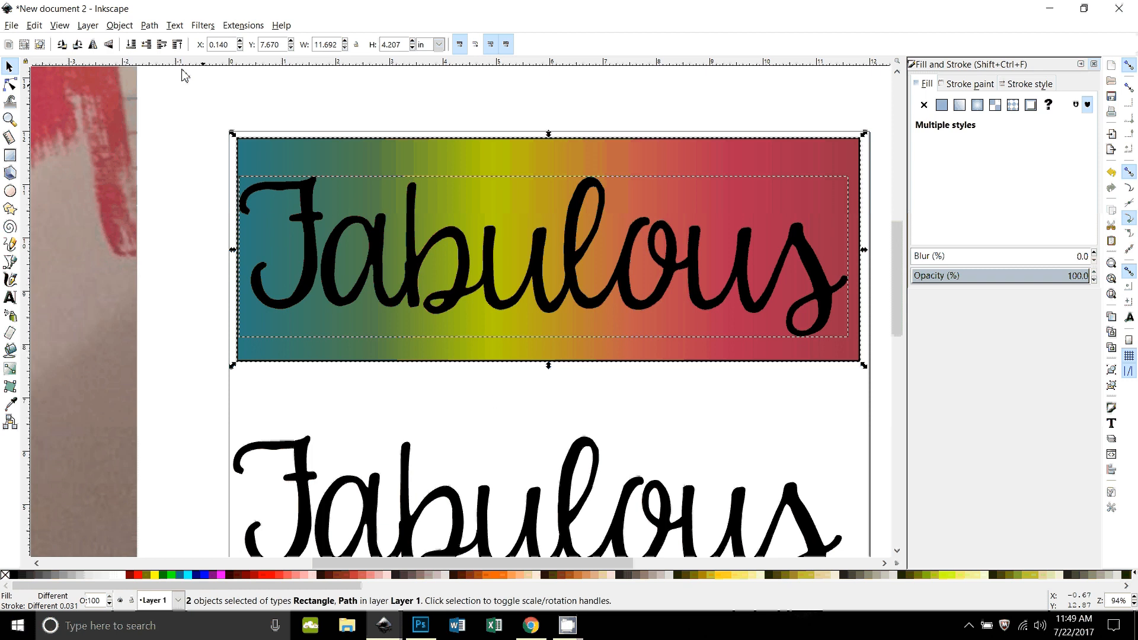
pyautogui.click(119, 25)
pyautogui.moveTo(249, 175)
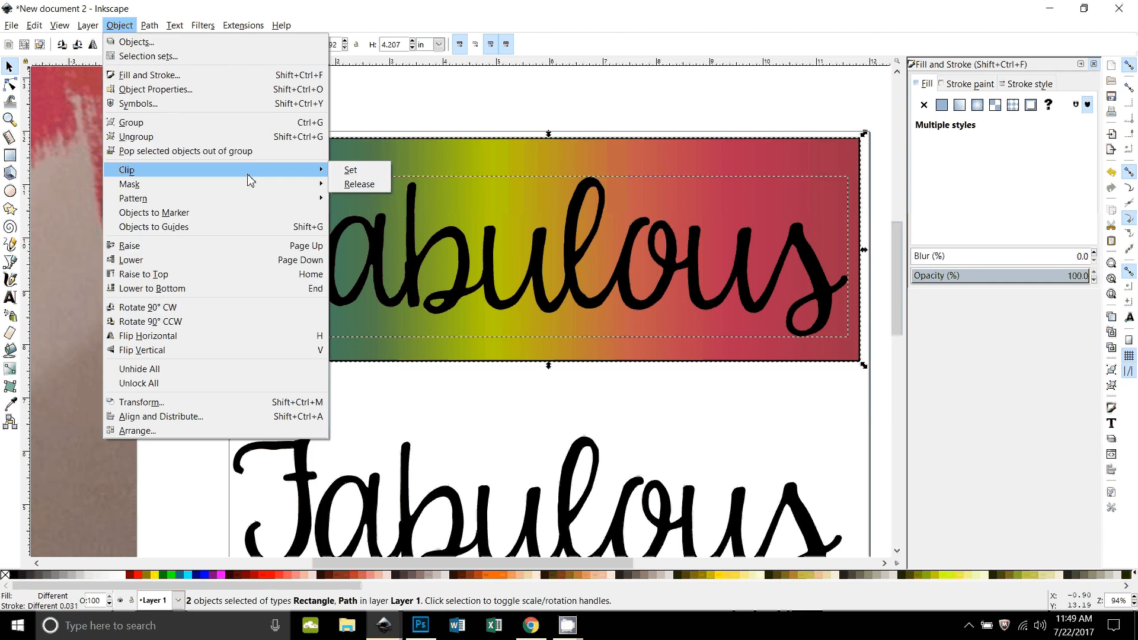
pyautogui.click(350, 170)
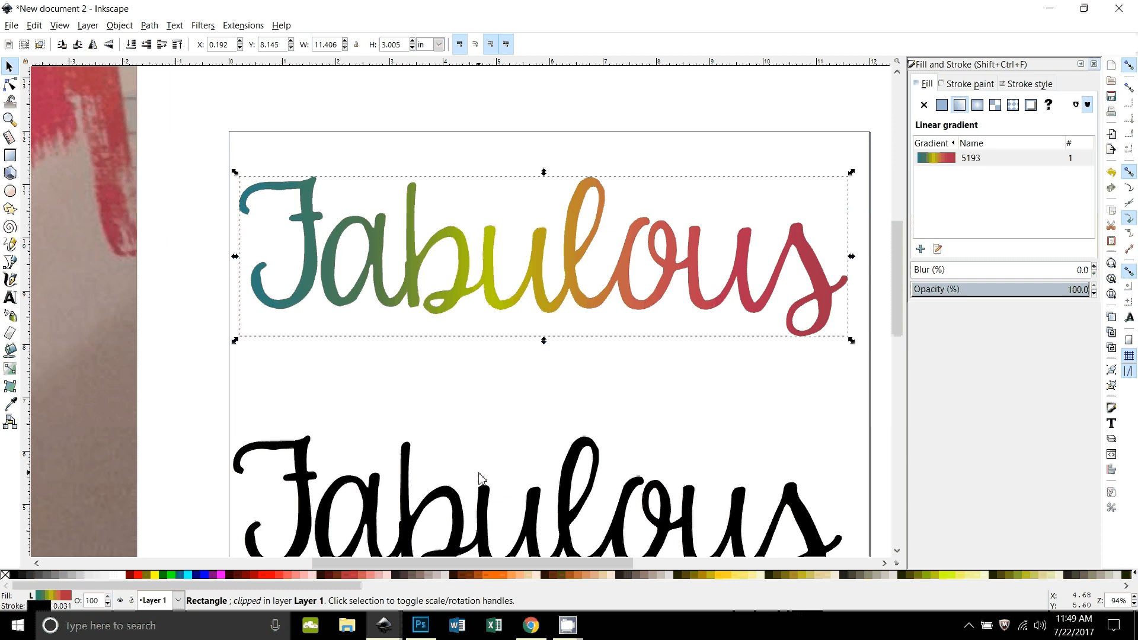
pyautogui.click(691, 447)
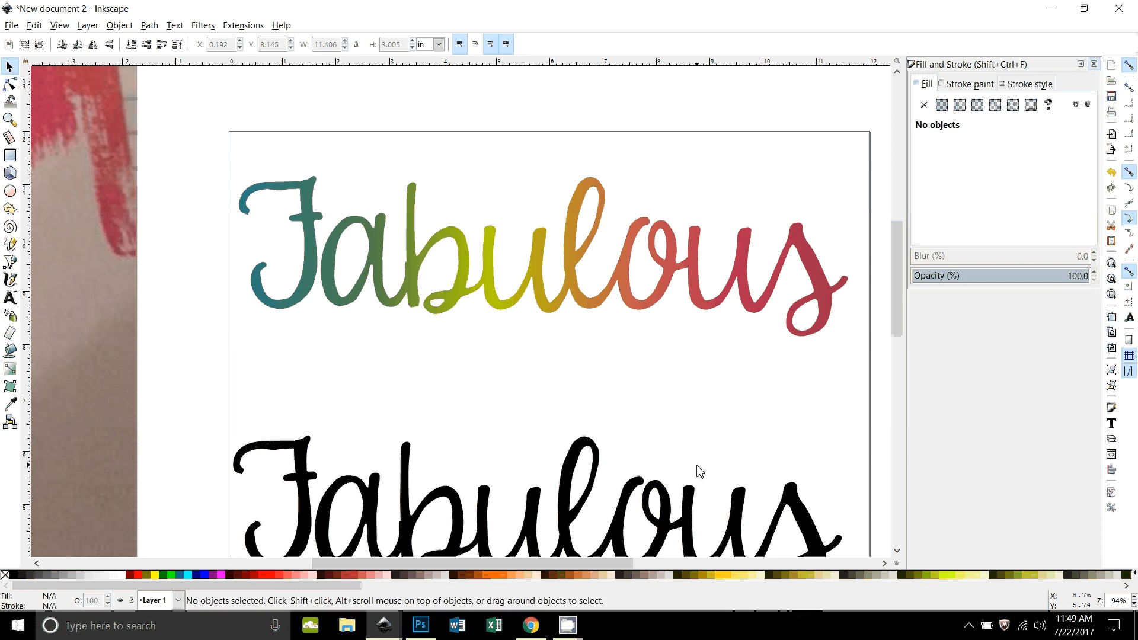
# Step: Move the black "Fabulous" copy up to just below the gradient lettering, at about X 0.115 in, Y 4.613 in
pyautogui.click(492, 290)
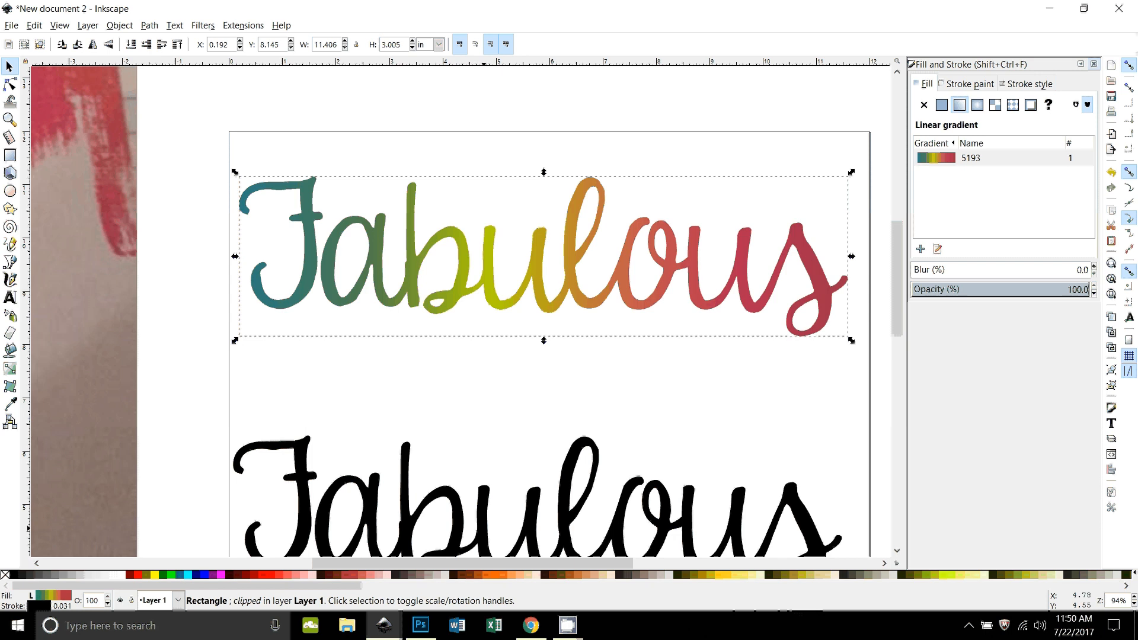
pyautogui.moveTo(484, 528); pyautogui.dragTo(501, 490)
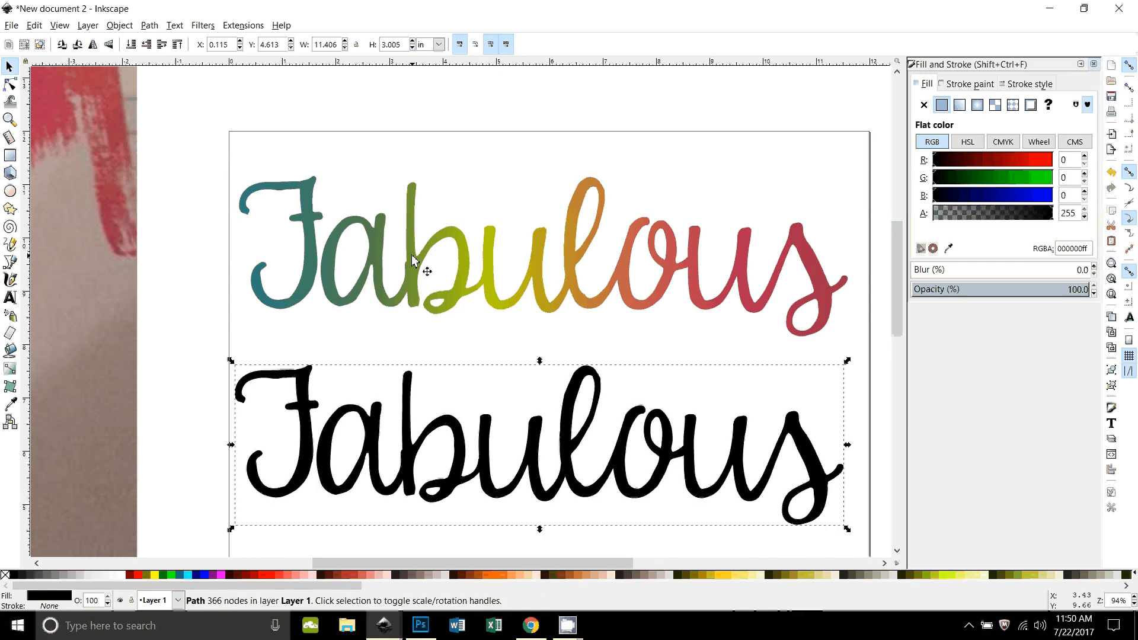
# Step: Centre the gradient "Fabulous" lettering and its black copy on each other both horizontally and vertically
pyautogui.click(412, 253)
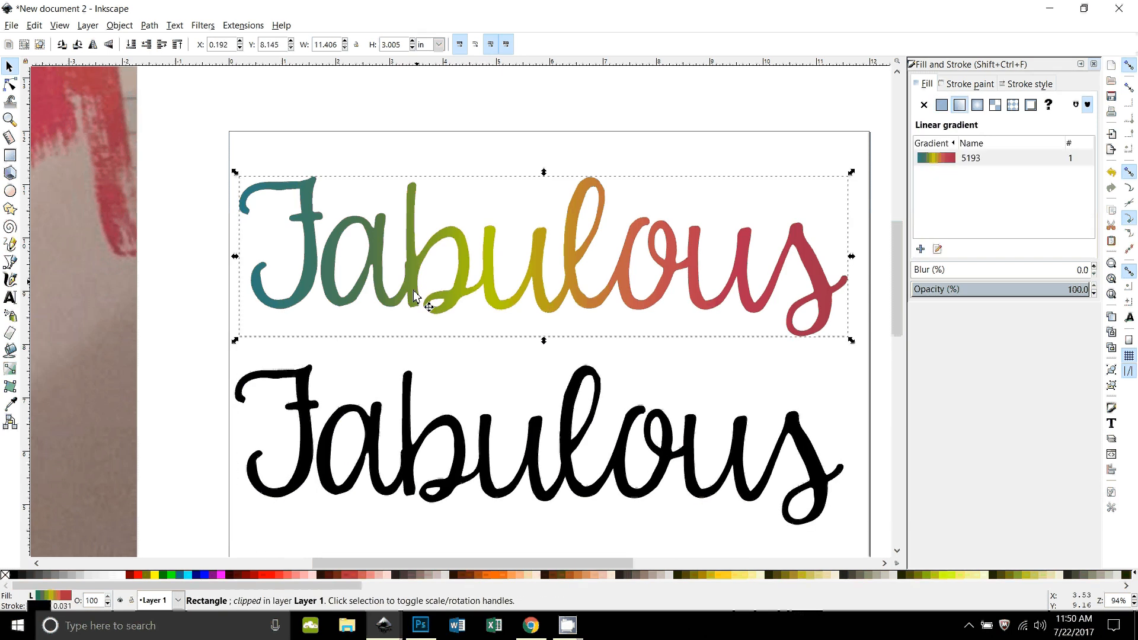
pyautogui.keyDown('shift'); pyautogui.click(448, 427); pyautogui.keyUp('shift')
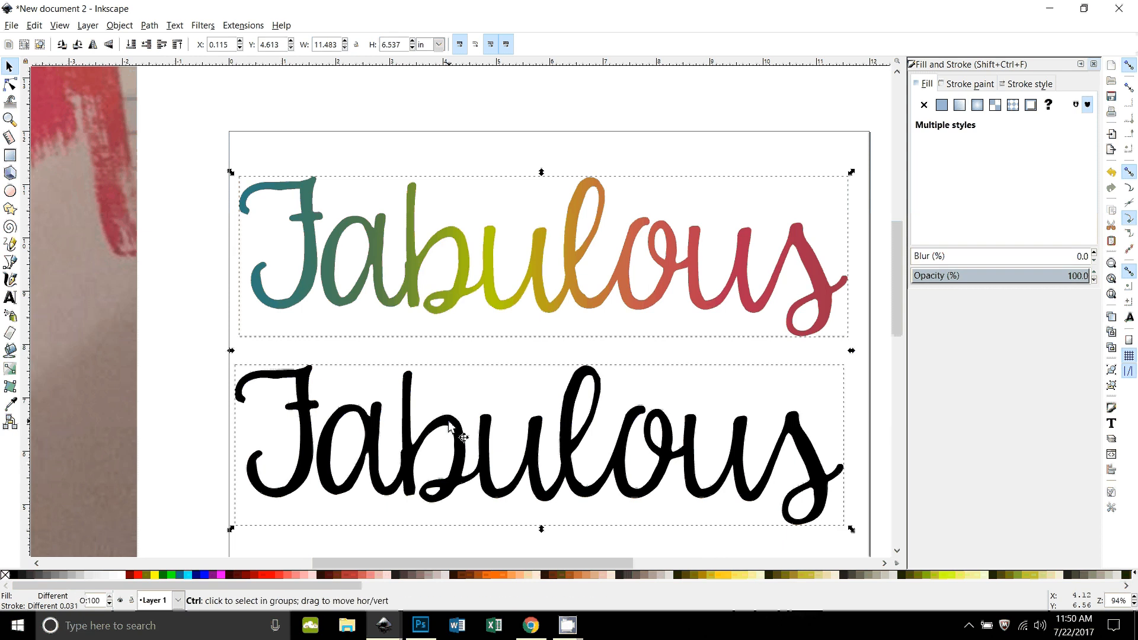
pyautogui.hotkey('ctrl', 'shift', 'a')
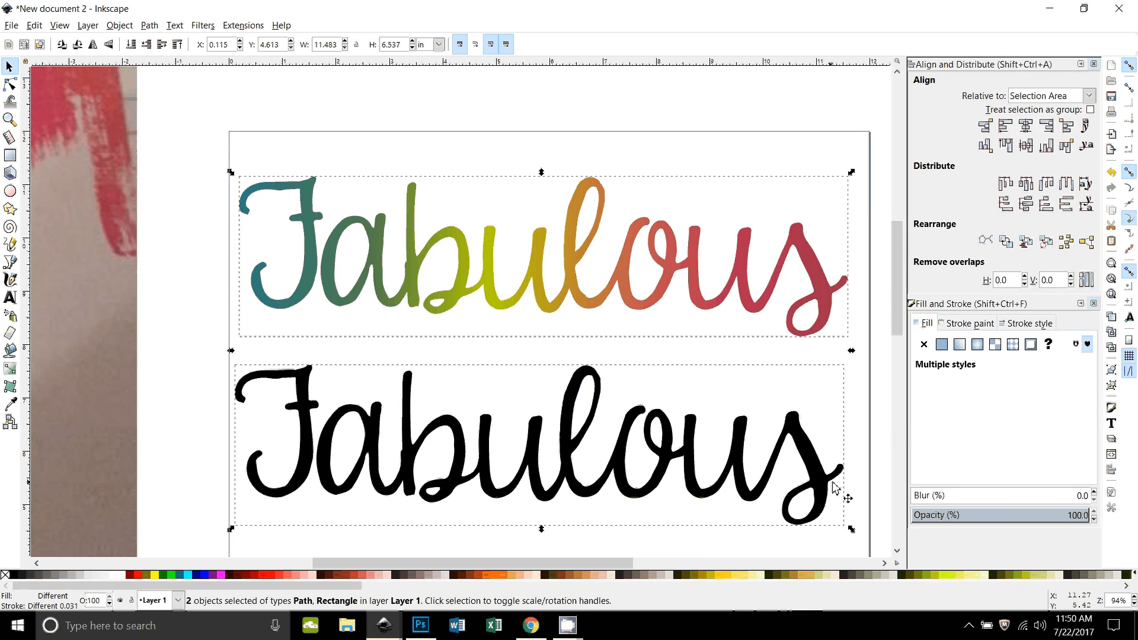
pyautogui.click(1028, 129)
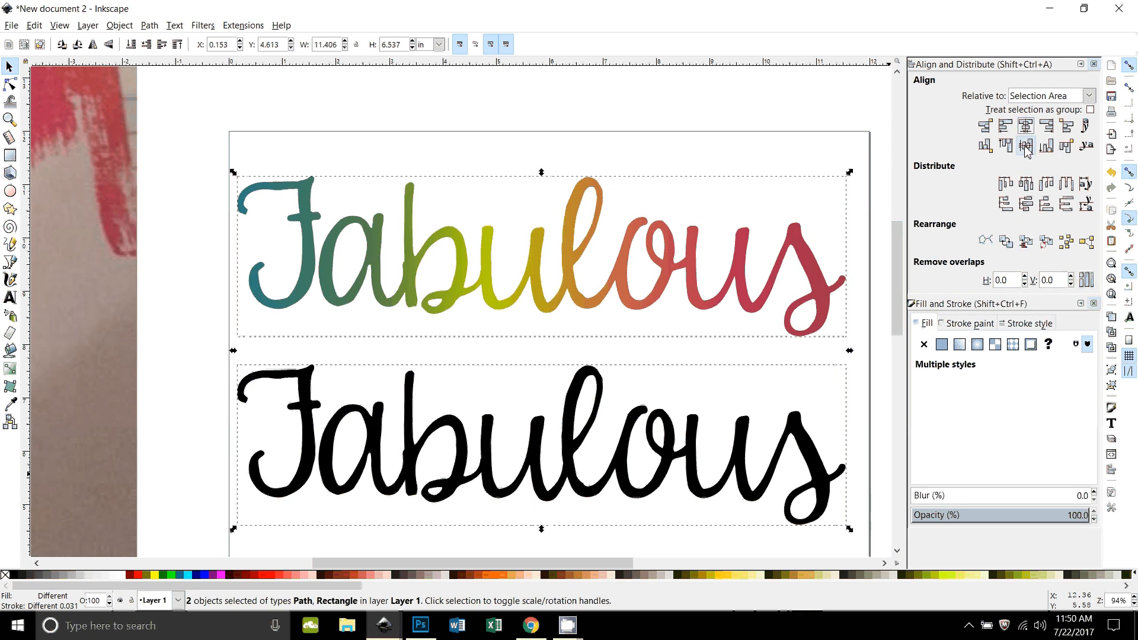
pyautogui.click(1026, 145)
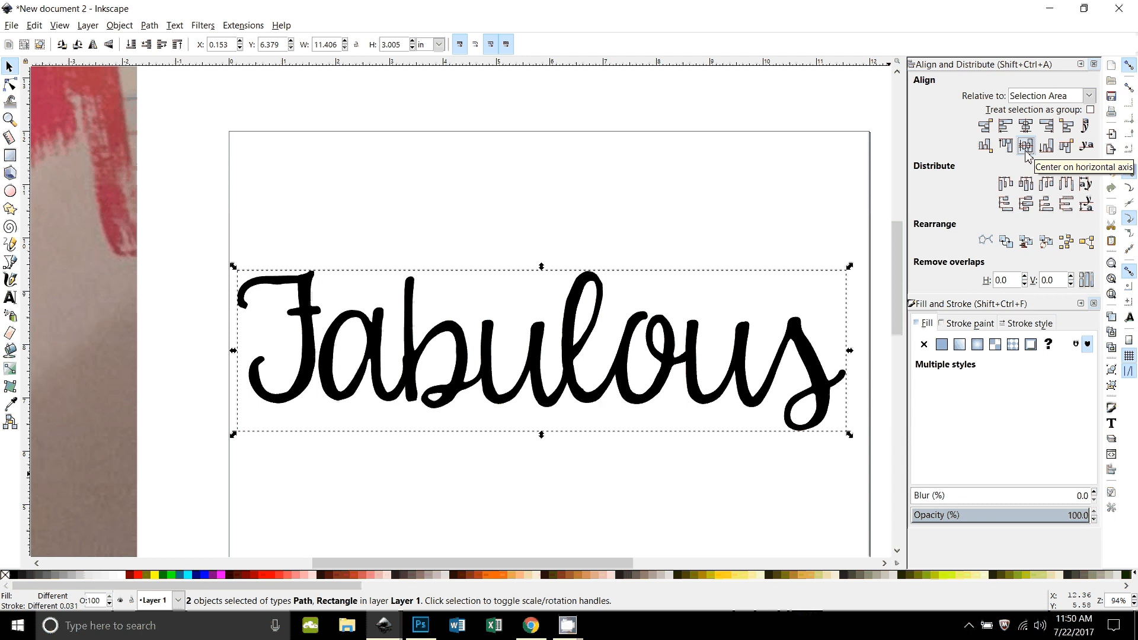
# Step: Lower the black "Fabulous" copy behind the gradient lettering
pyautogui.click(594, 550)
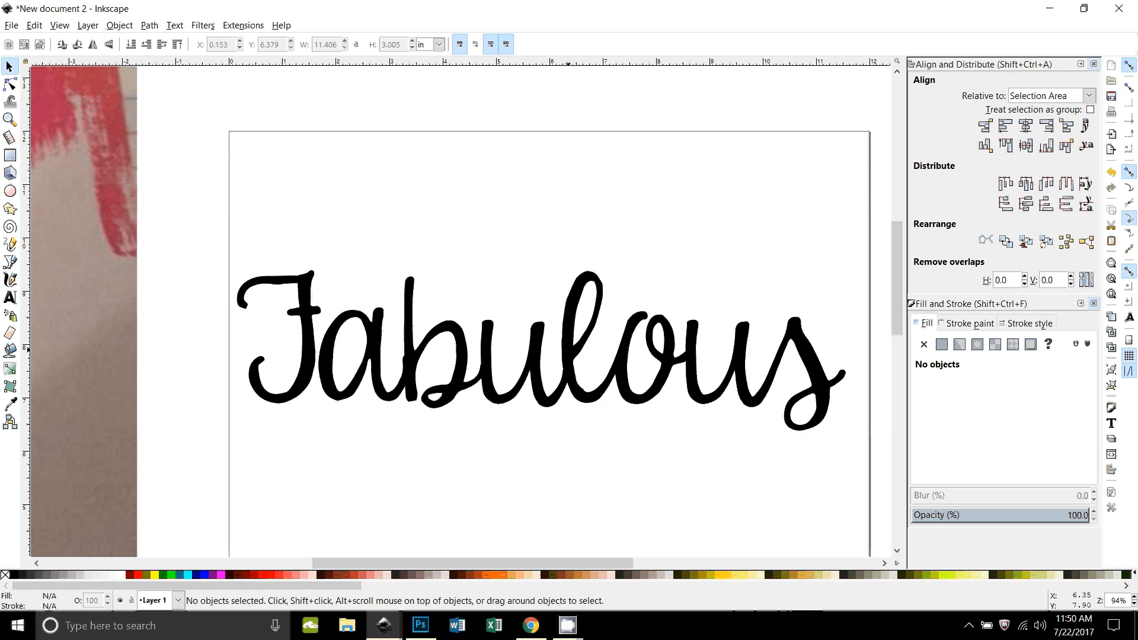
pyautogui.click(568, 356)
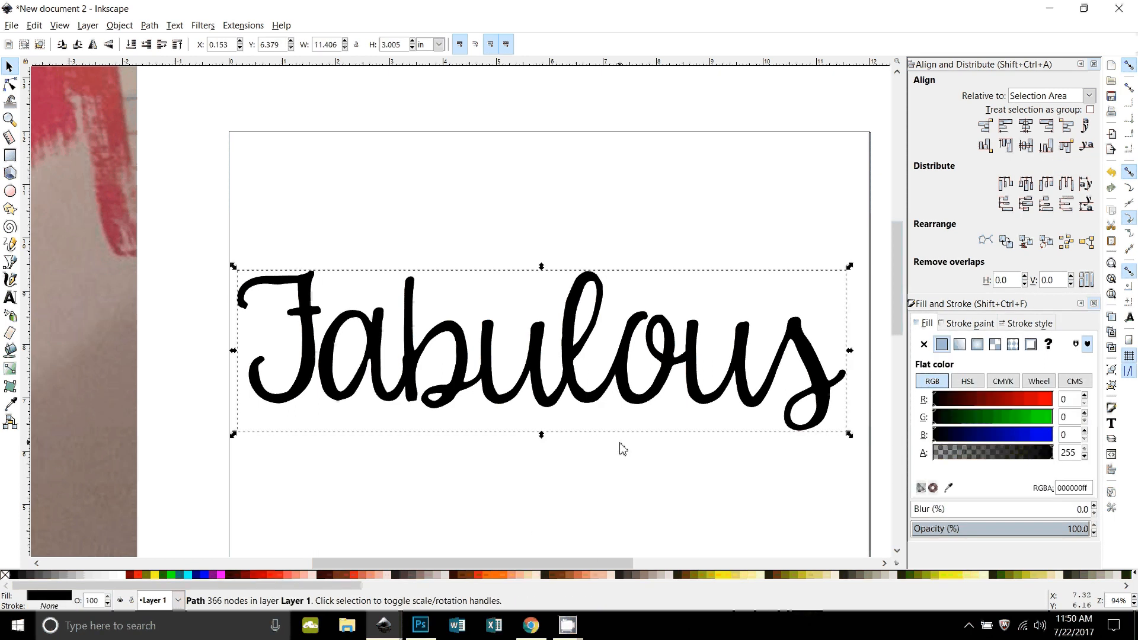
pyautogui.press('pagedown')
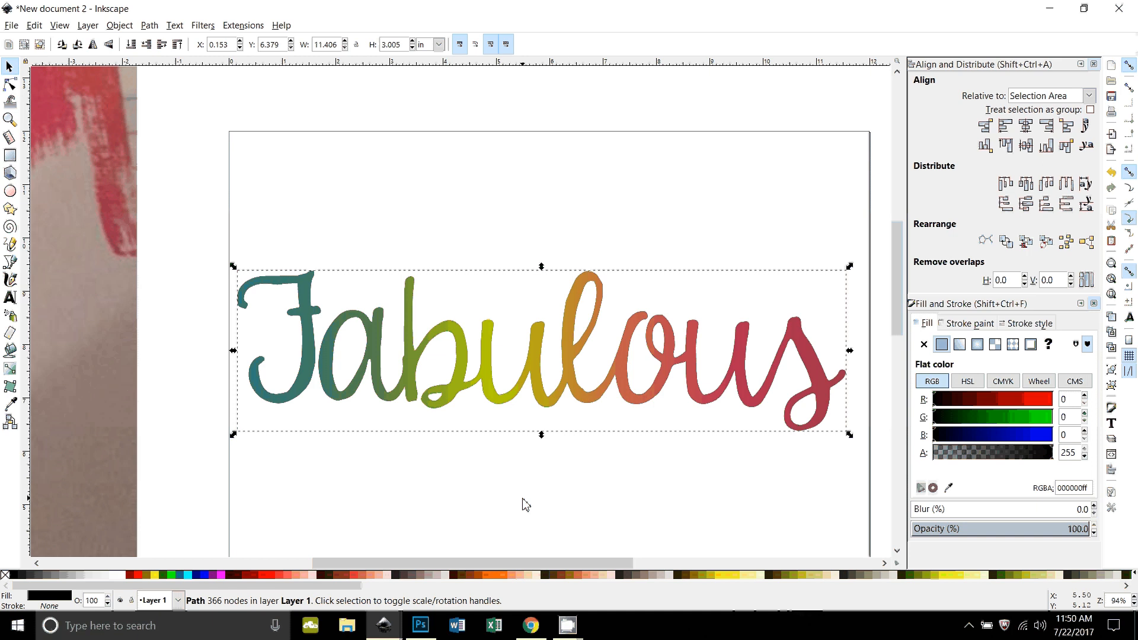
# Step: Outset the black "Fabulous" path five times to form a border about 11.598 by 3.200 in around the gradient lettering
pyautogui.click(150, 26)
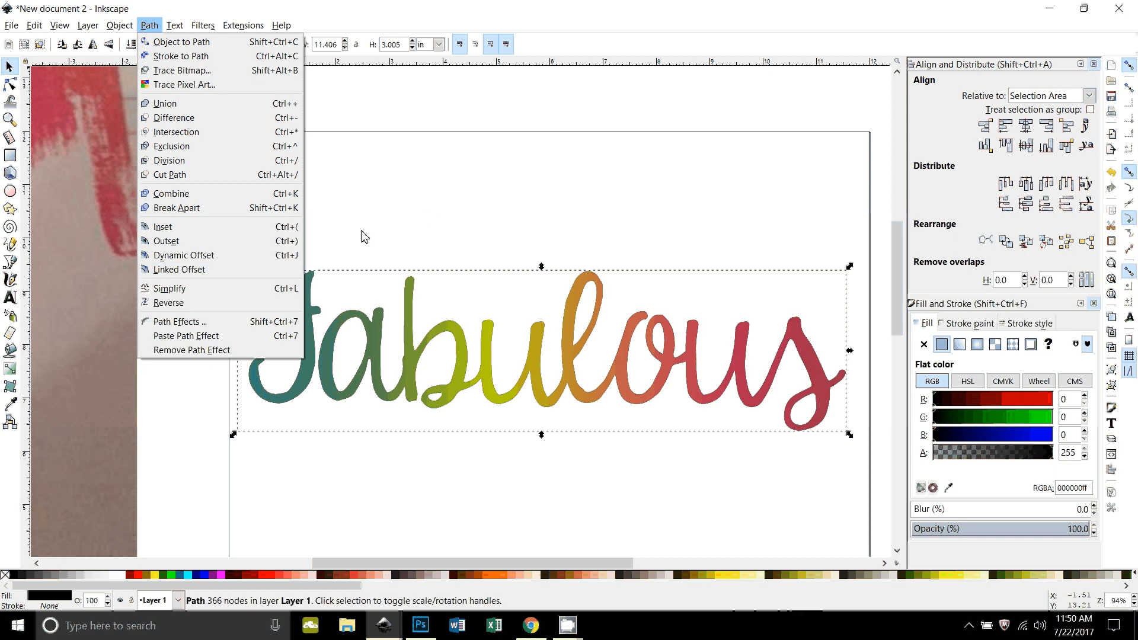
pyautogui.click(447, 217)
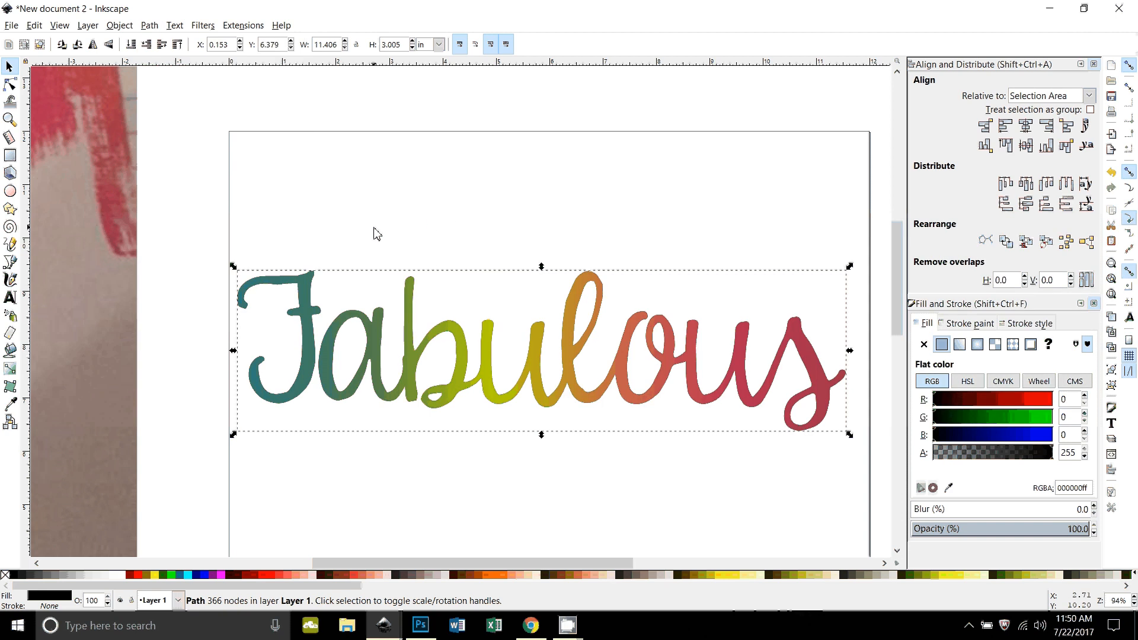
pyautogui.hotkey('ctrl', ')')
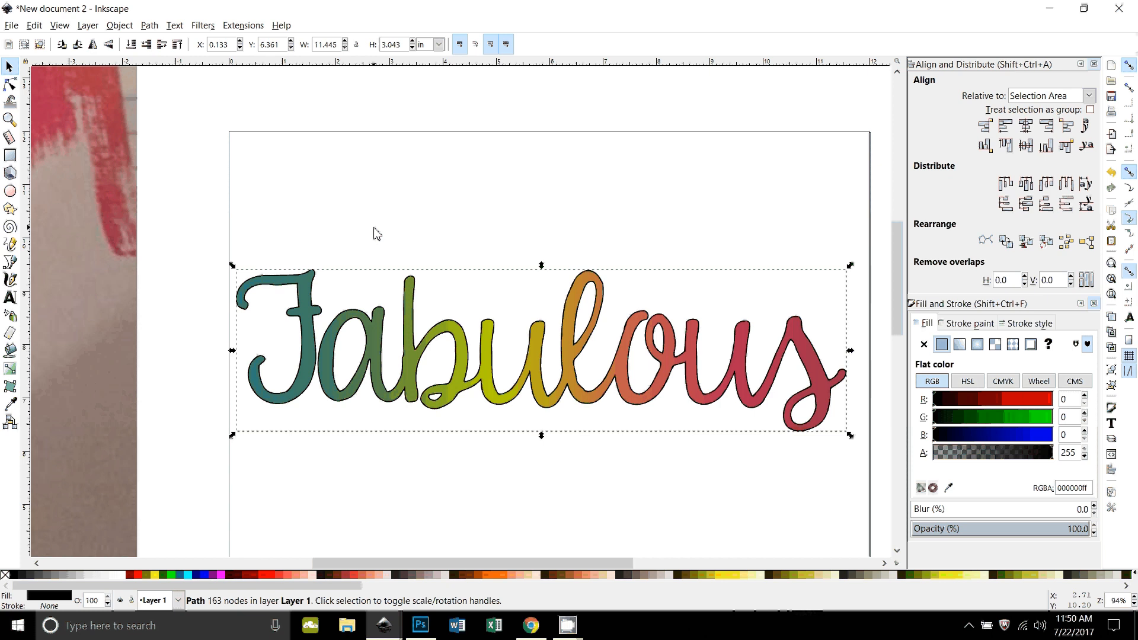
pyautogui.hotkey('ctrl', ')')
pyautogui.hotkey('ctrl', ')')
pyautogui.hotkey('ctrl', ')')
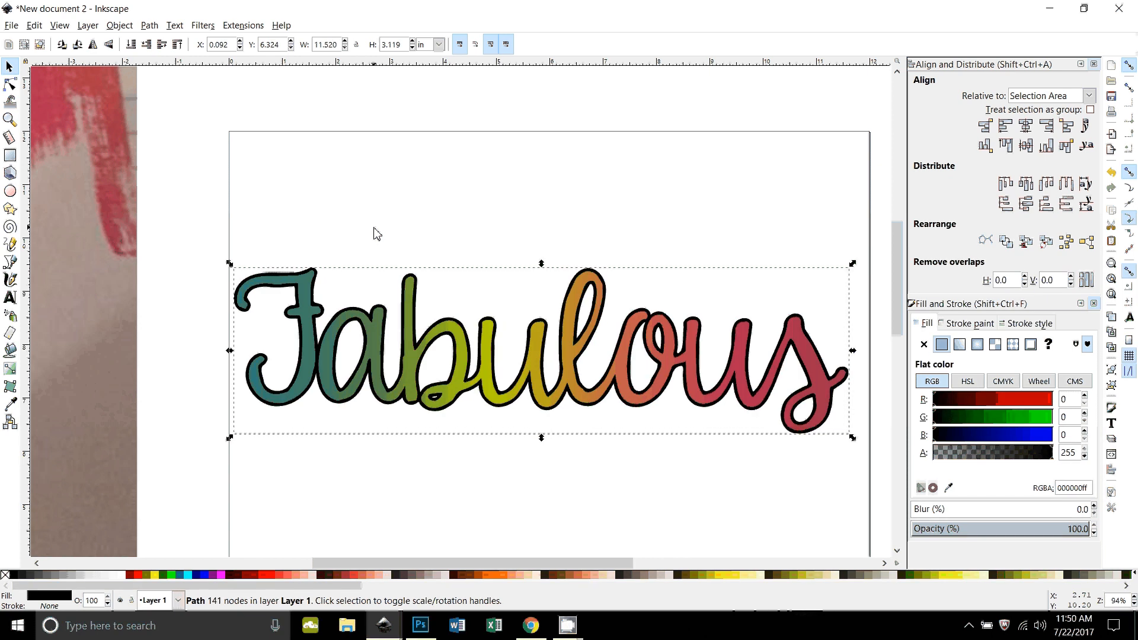
pyautogui.hotkey('ctrl', ')')
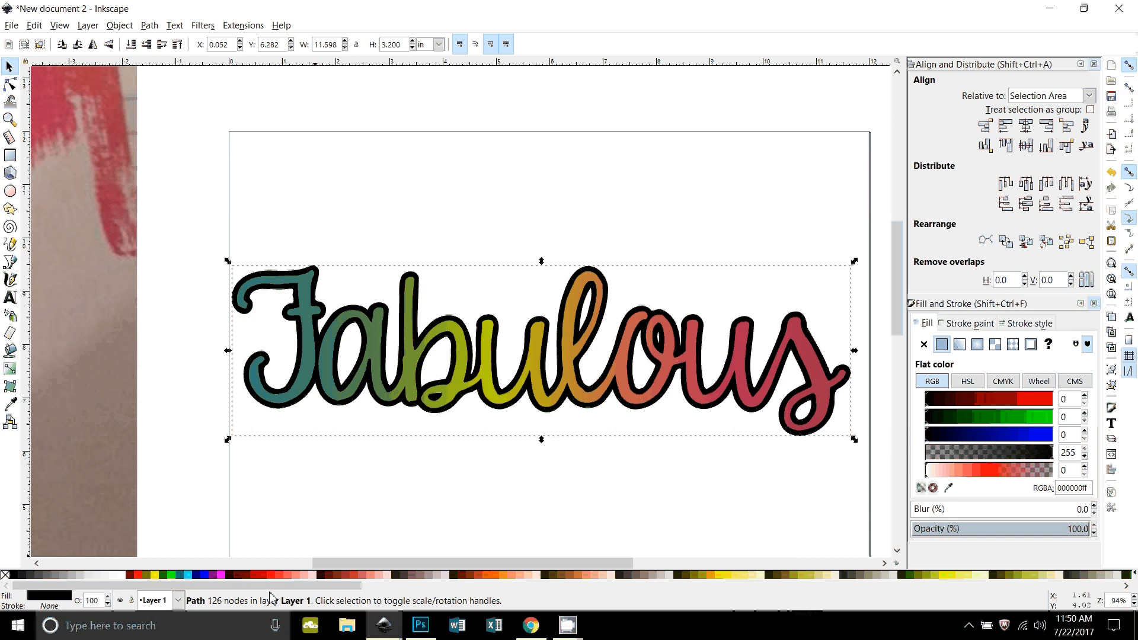
# Step: Fill the outset "Fabulous" backing path with white and deselect it
pyautogui.click(121, 575)
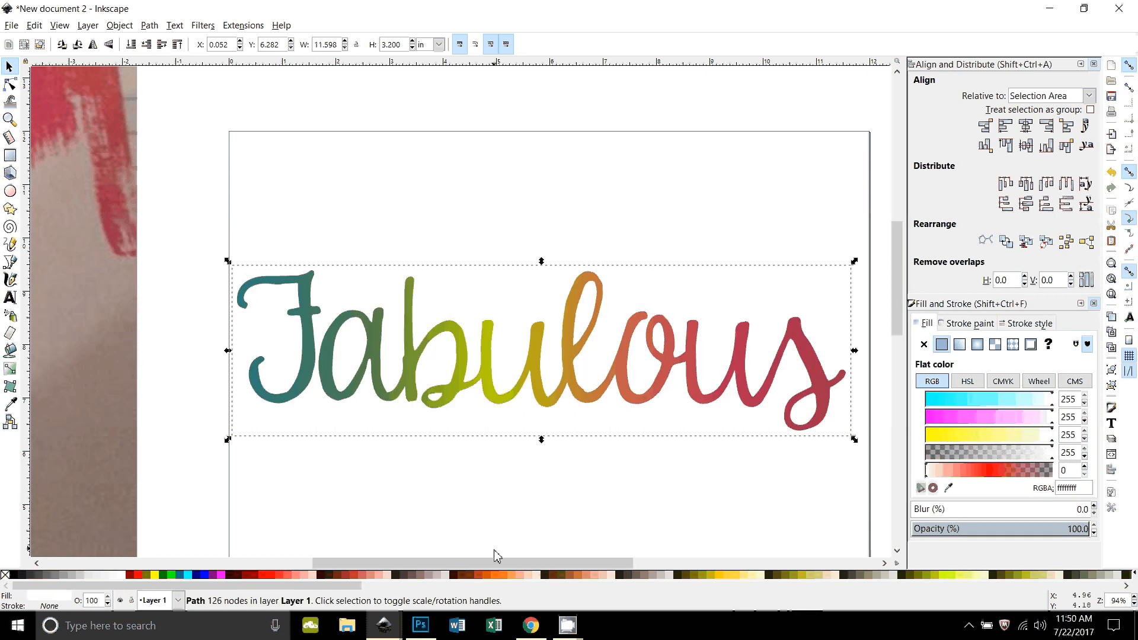
pyautogui.scroll(-1, 665, 546)
pyautogui.scroll(1, 665, 545)
pyautogui.press('-')
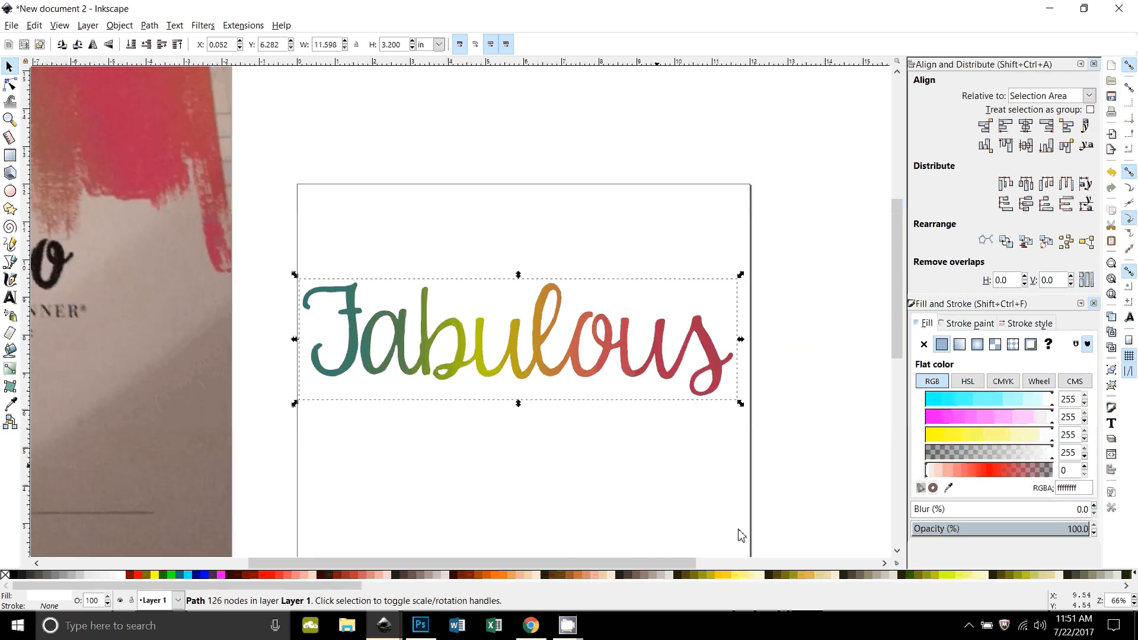
pyautogui.scroll(-1, 741, 535)
pyautogui.click(784, 525)
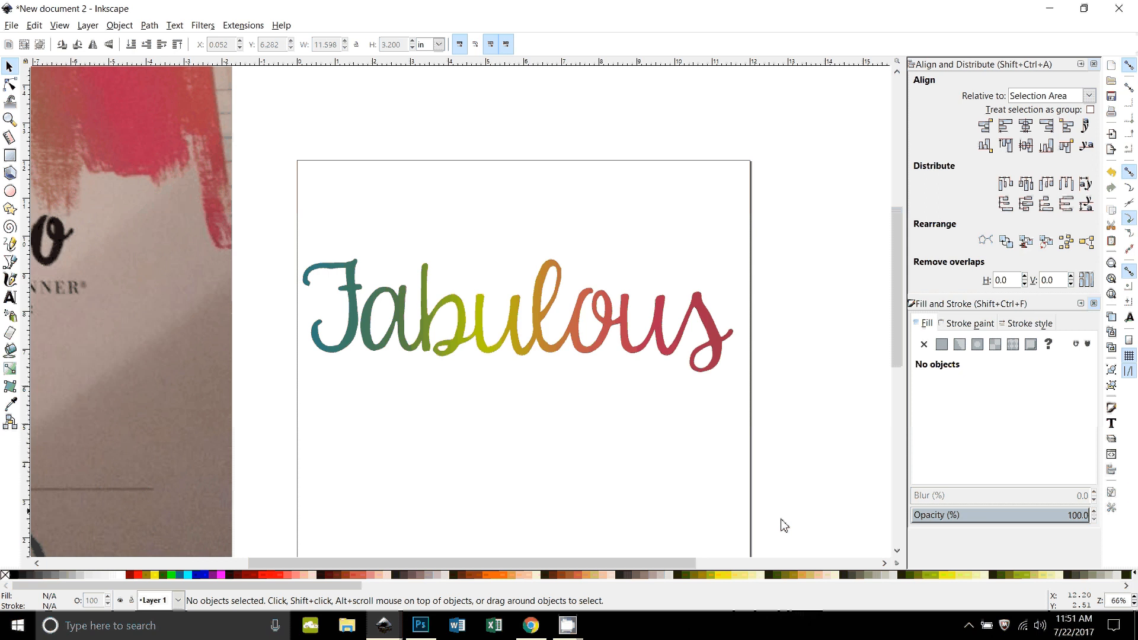
pyautogui.scroll(-1, 624, 455)
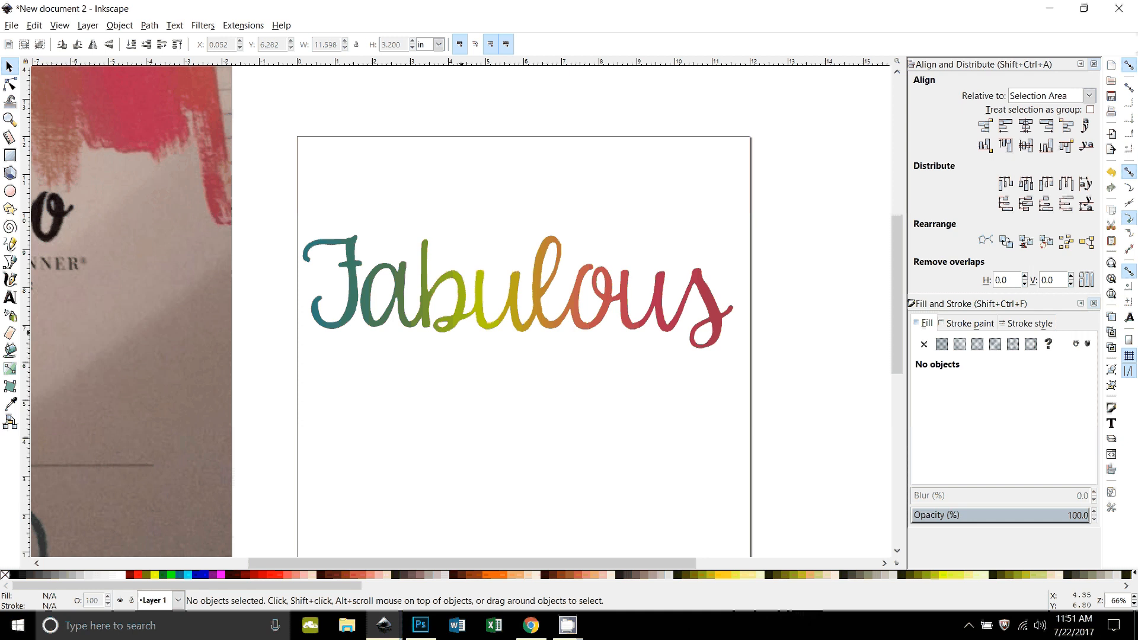
# Step: Select the gradient lettering with its white backing and choose the "Stuff from and for FB groups" folder for its PNG export
pyautogui.moveTo(260, 188); pyautogui.dragTo(792, 417)
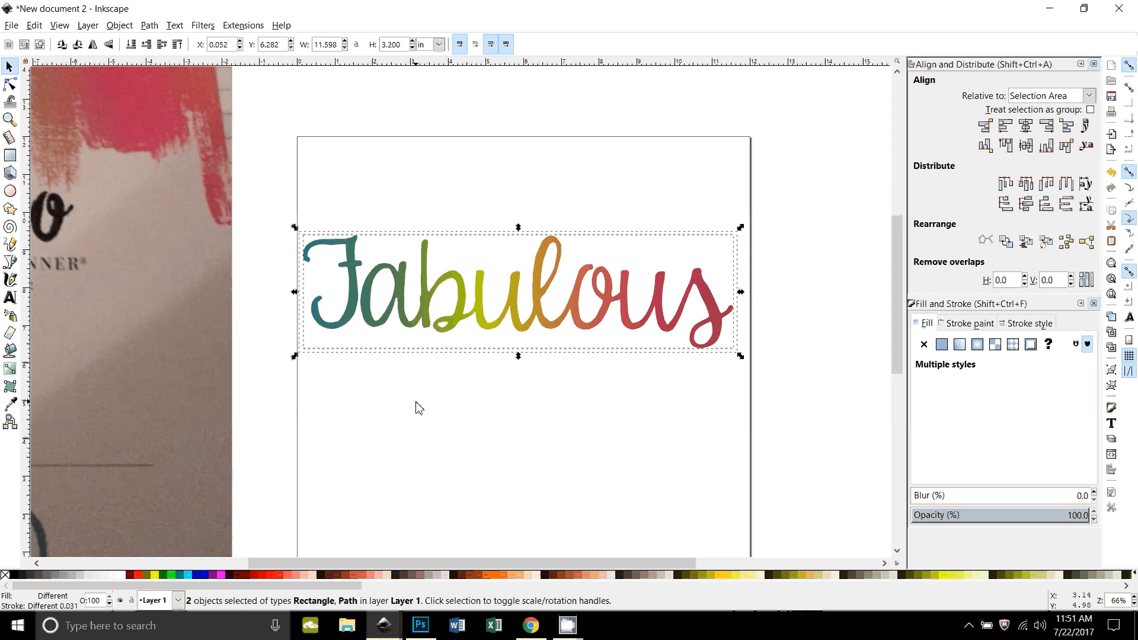
pyautogui.hotkey('shift', 'ctrl', 'e')
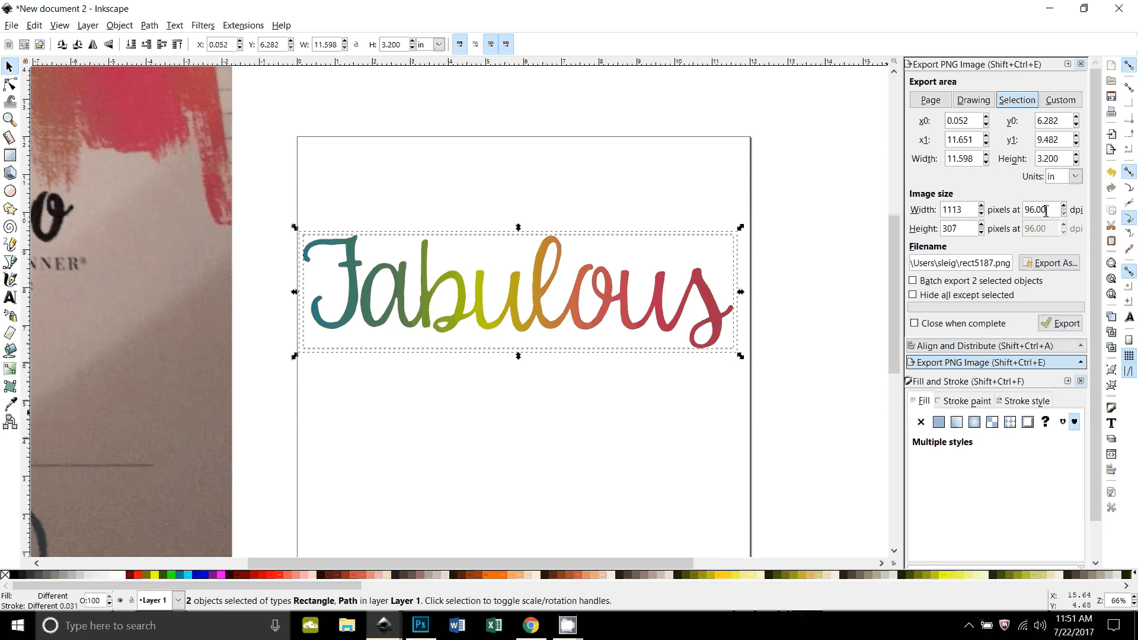
pyautogui.click(1052, 270)
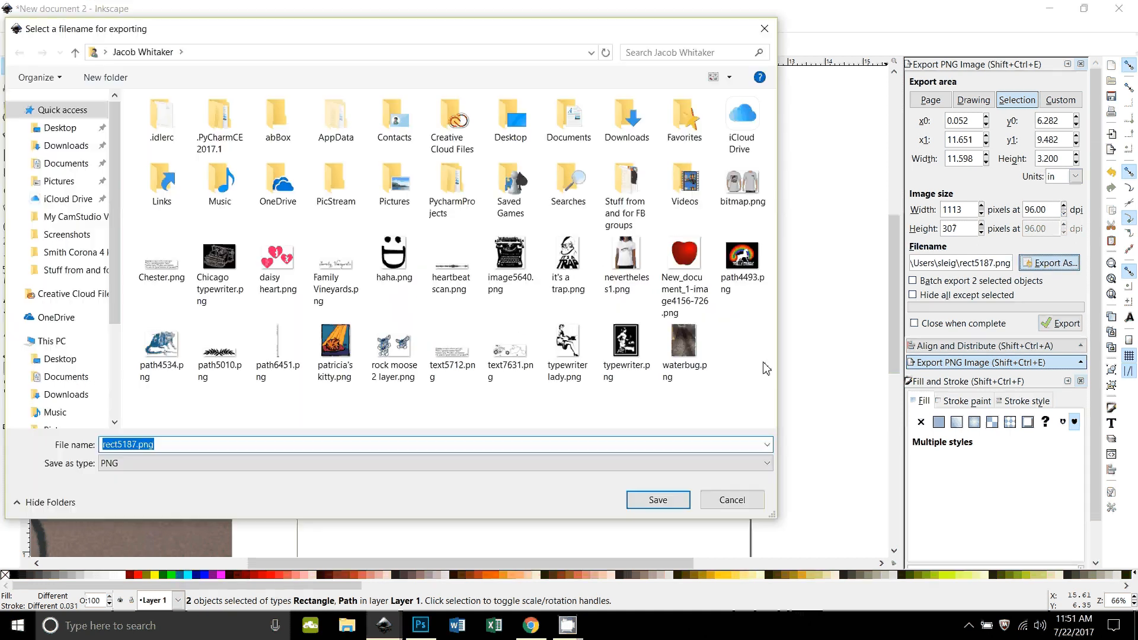
pyautogui.click(90, 271)
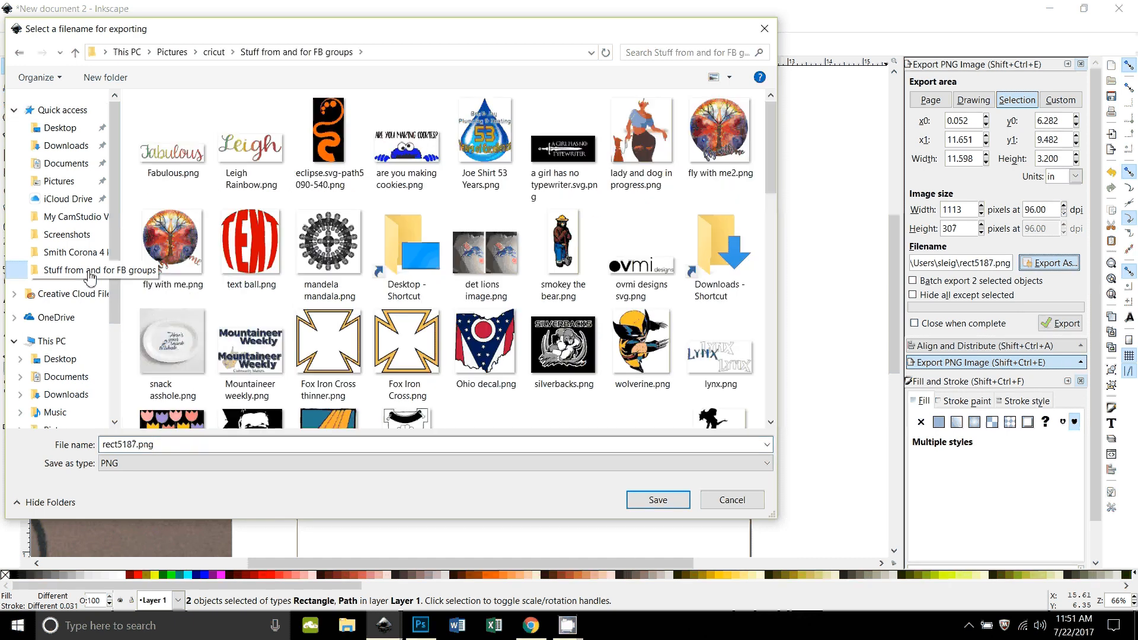
# Step: Name the export file fabulous2 and export the selection as a PNG at 96 dpi
pyautogui.click(176, 450)
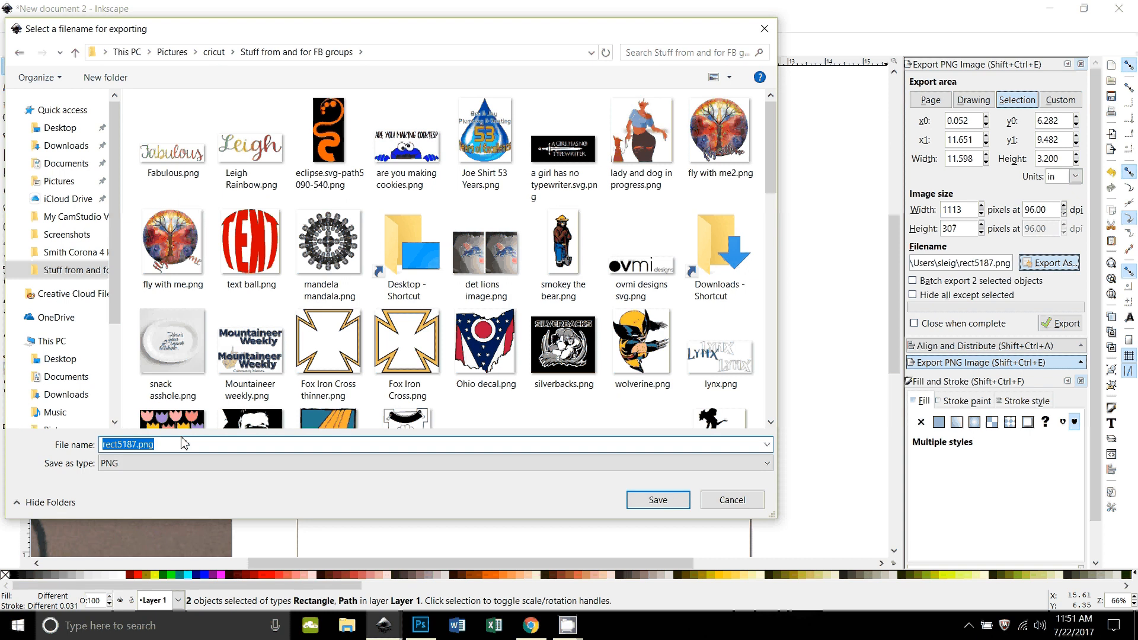
pyautogui.write('fabul')
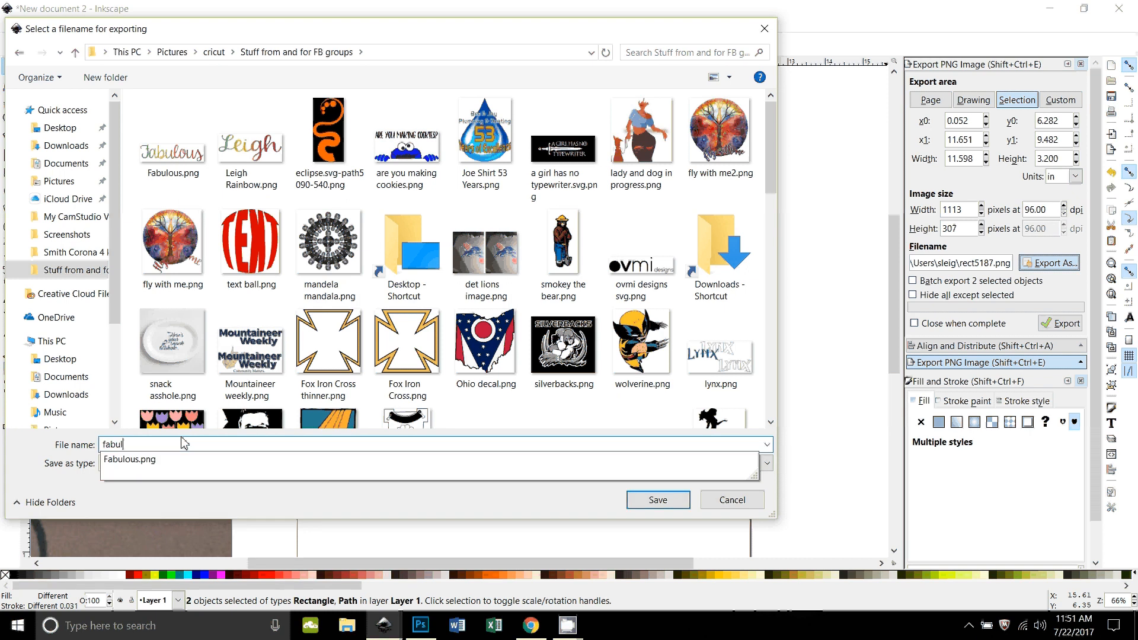
pyautogui.write('pu')
pyautogui.press('BackSpace')
pyautogui.press('BackSpace')
pyautogui.press('BackSpace')
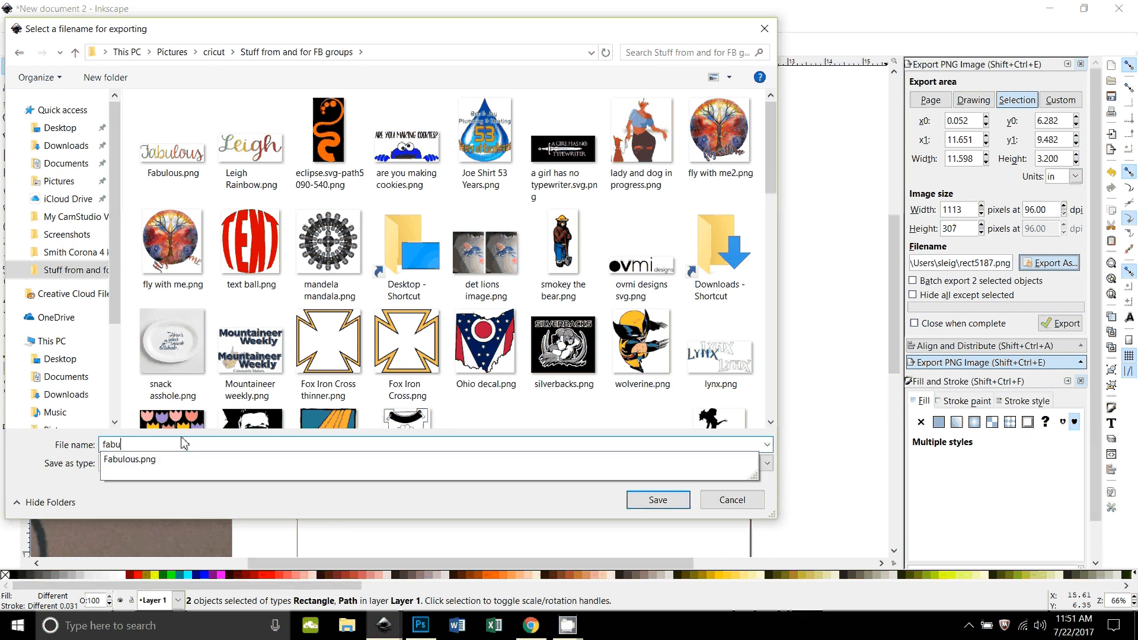
pyautogui.write('lous2')
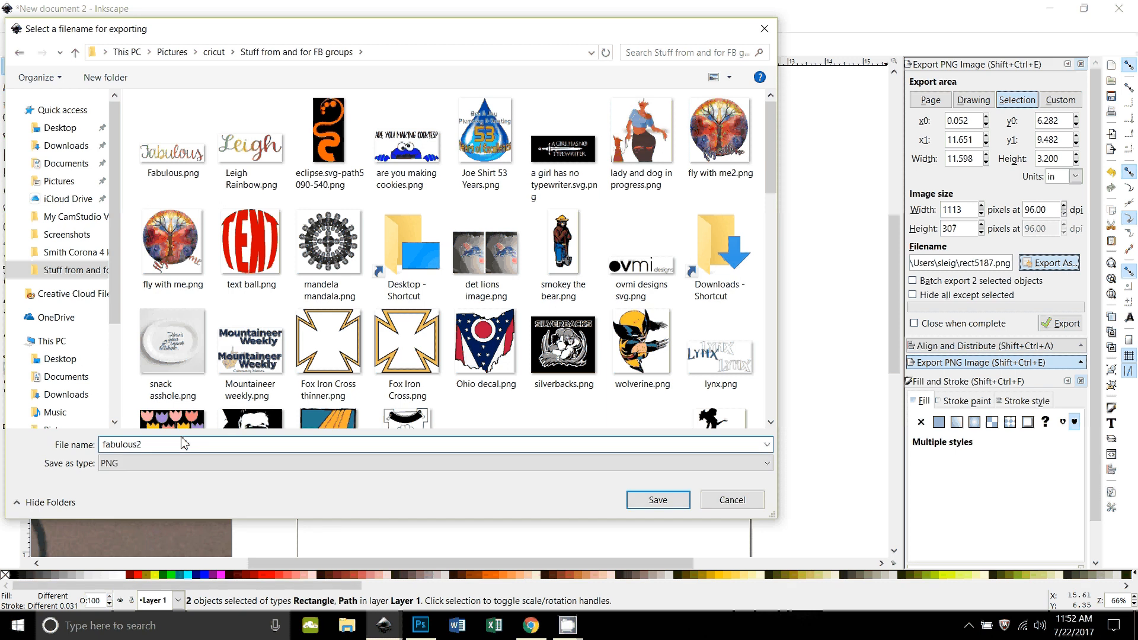
pyautogui.click(658, 501)
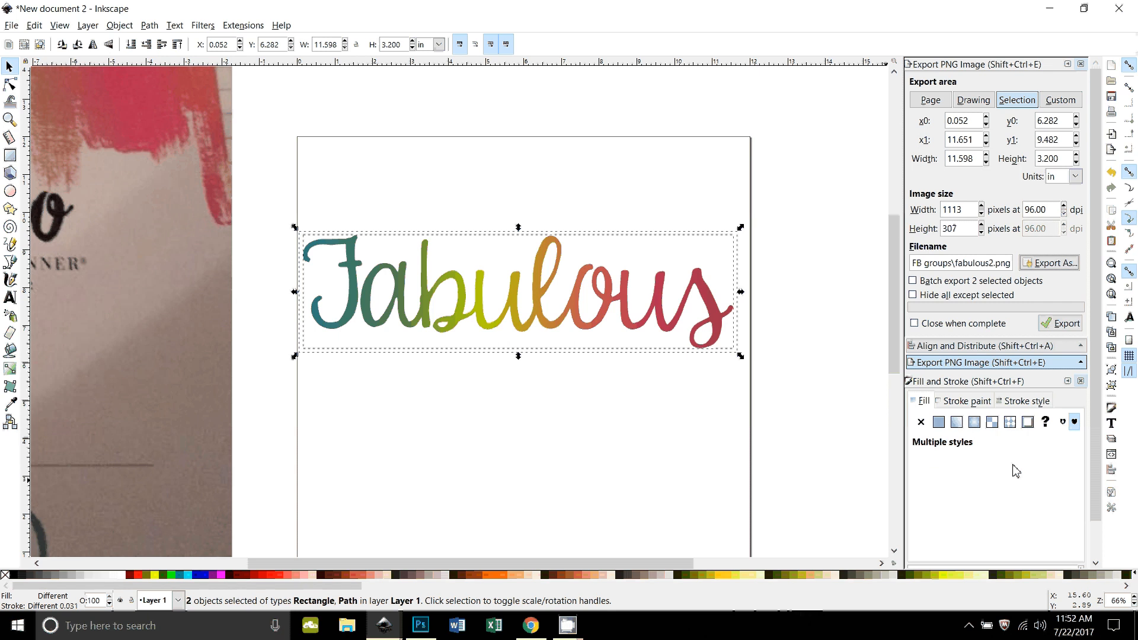
pyautogui.click(1065, 326)
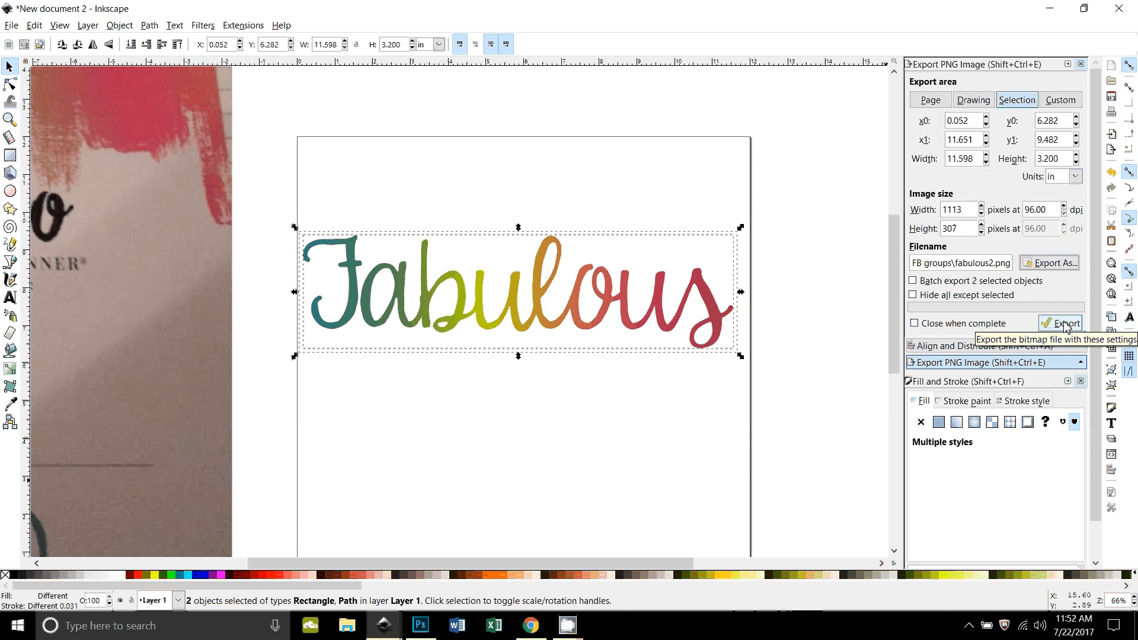
pyautogui.click(1064, 326)
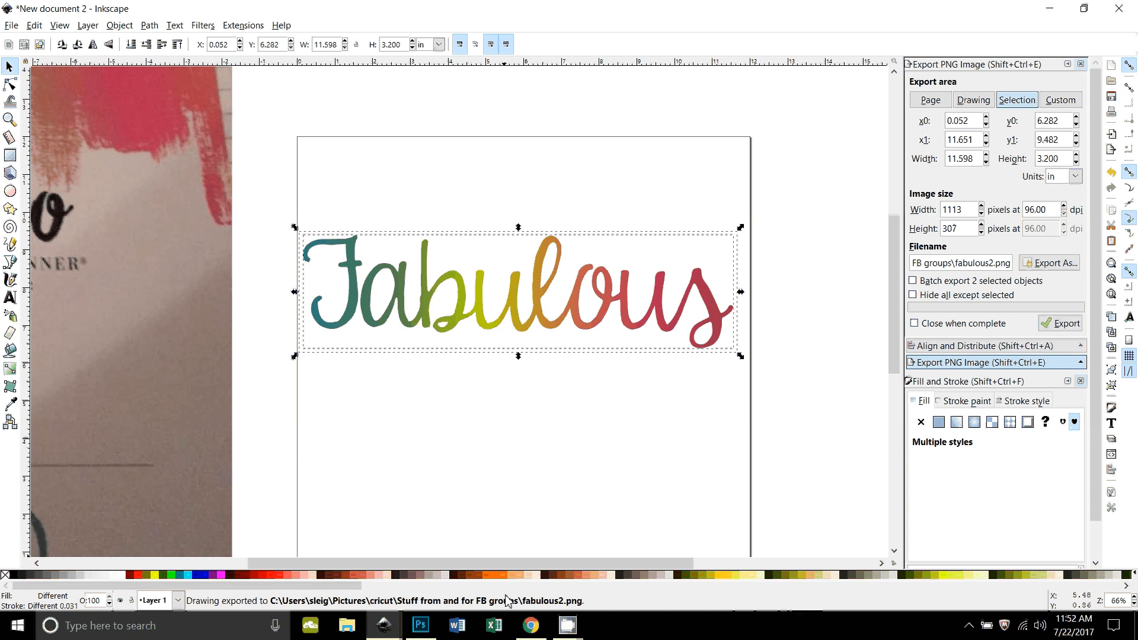
# Step: Switch to Cricut Design Space in Chrome and confirm deleting the uploaded rainbow name image
pyautogui.click(530, 626)
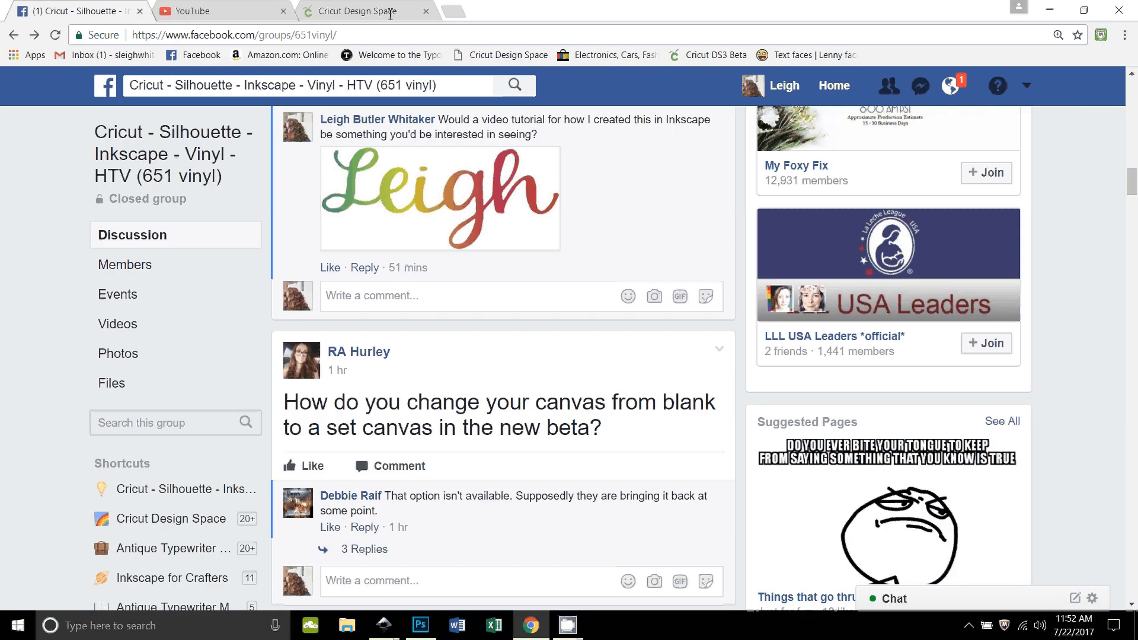
pyautogui.click(390, 14)
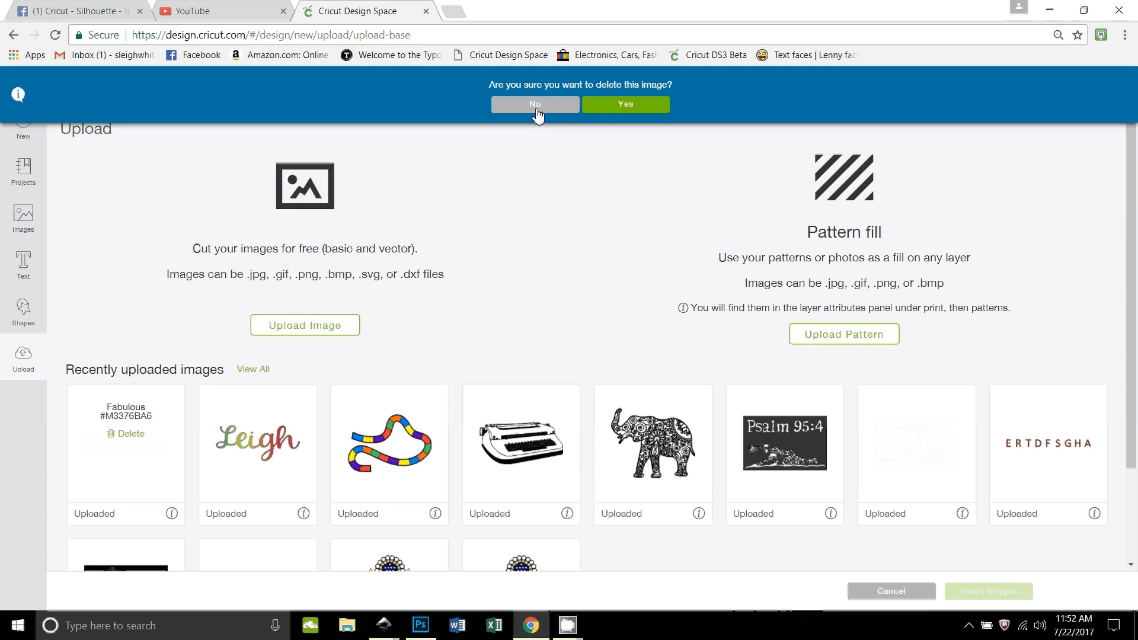
pyautogui.click(605, 114)
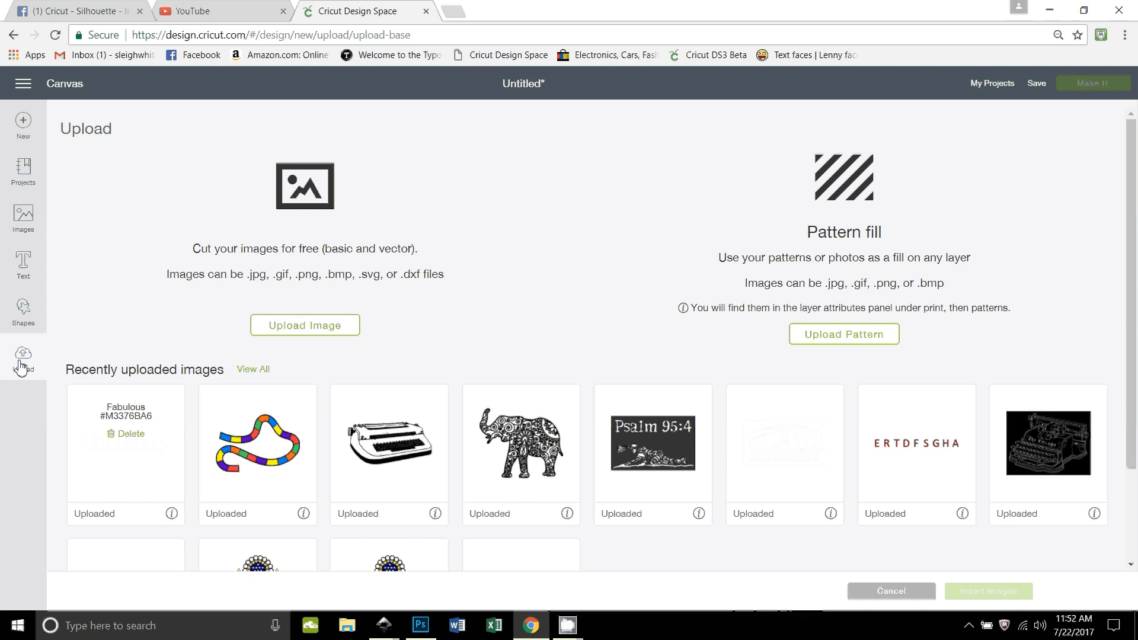
# Step: Upload fabulous2.png from the "Stuff from and for FB groups" folder as a new image
pyautogui.click(304, 325)
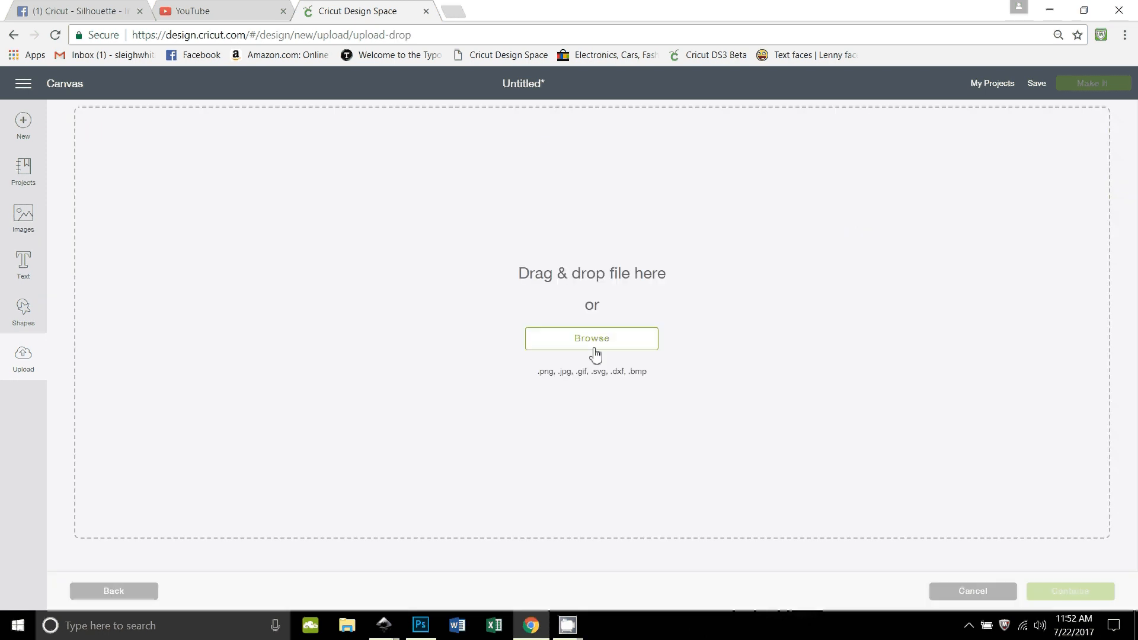
pyautogui.click(598, 344)
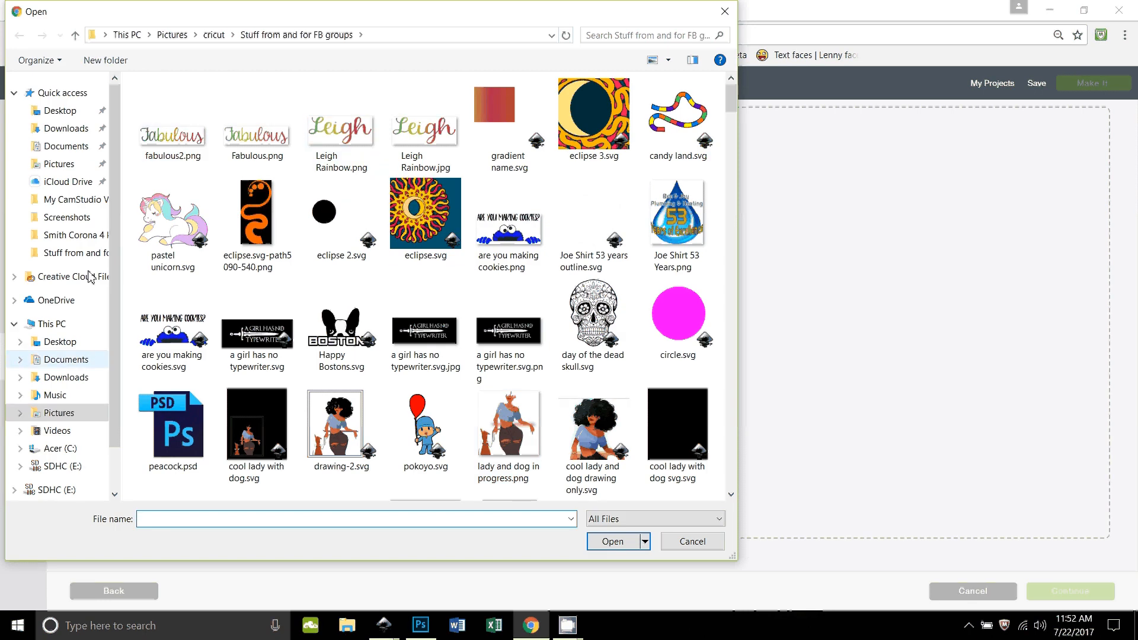
pyautogui.click(179, 137)
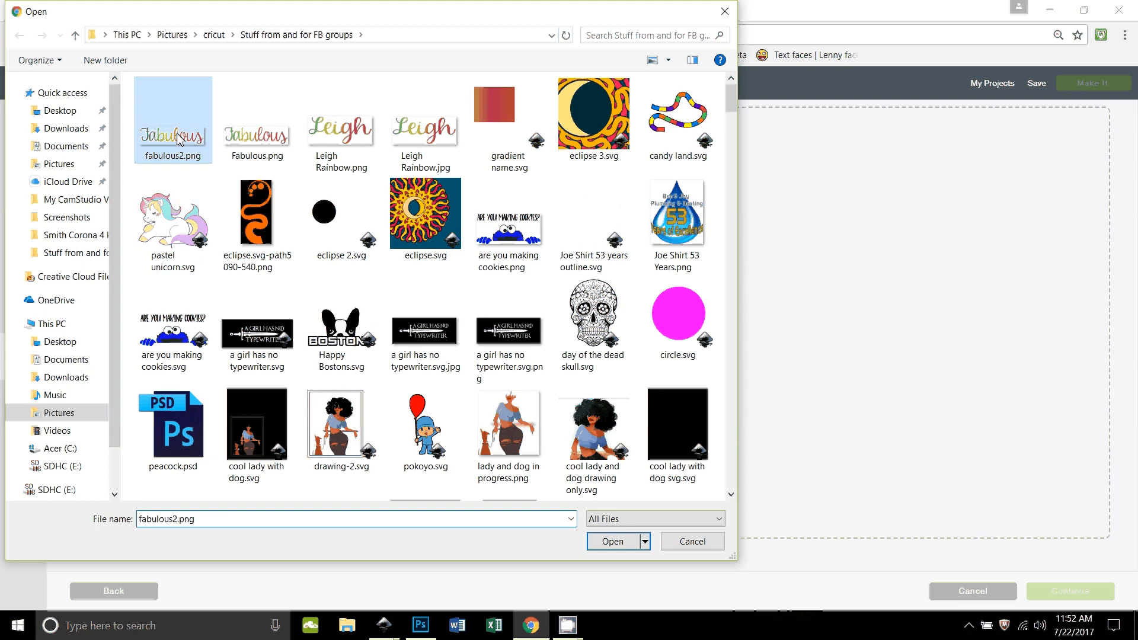
pyautogui.click(612, 541)
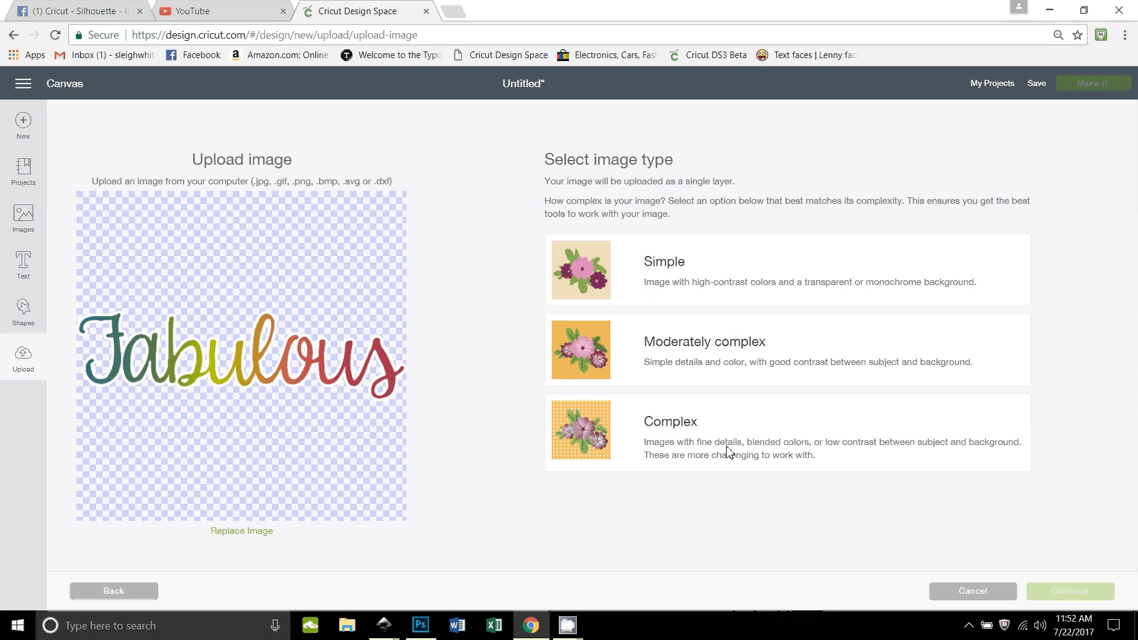
# Step: Classify the uploaded lettering as a Complex image and save it as a print then cut image named fabulous2
pyautogui.click(689, 428)
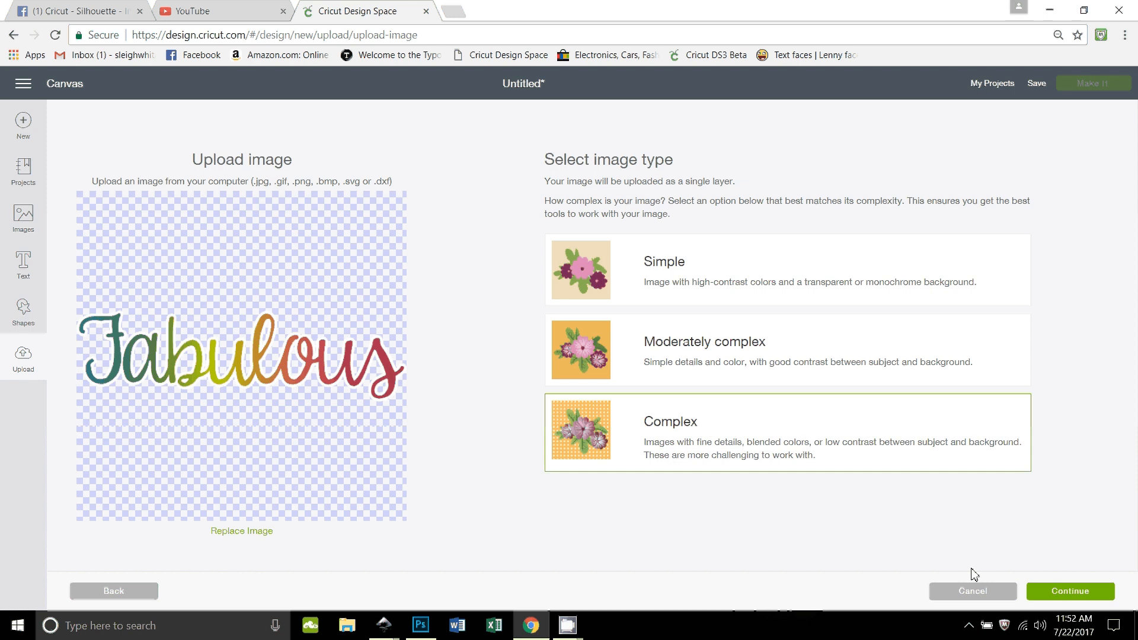
pyautogui.click(1061, 596)
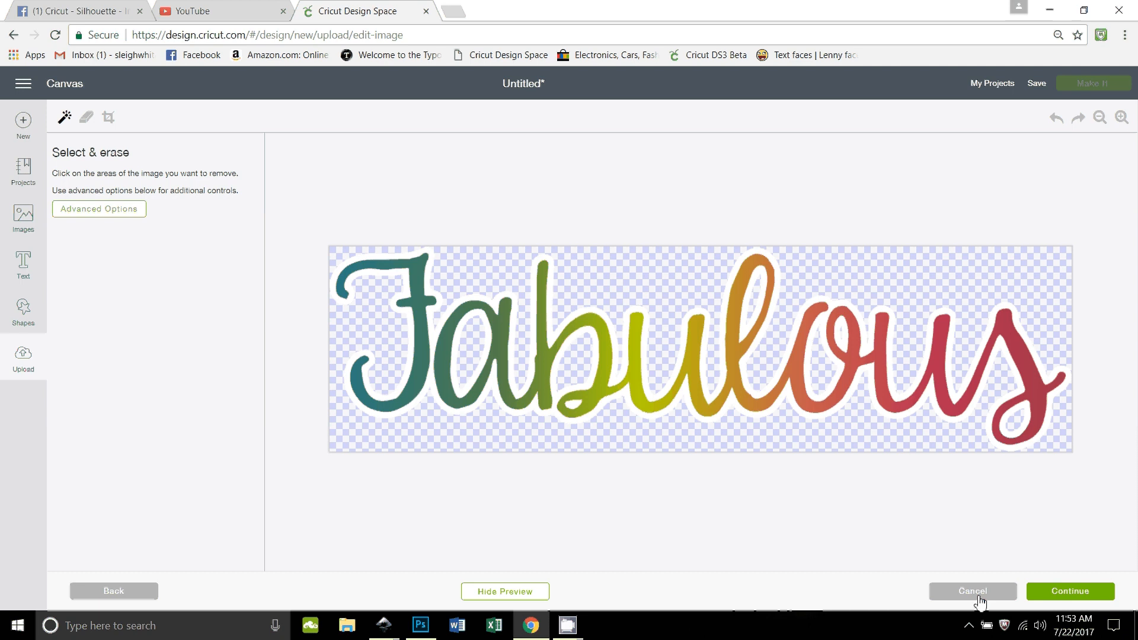
pyautogui.click(1072, 592)
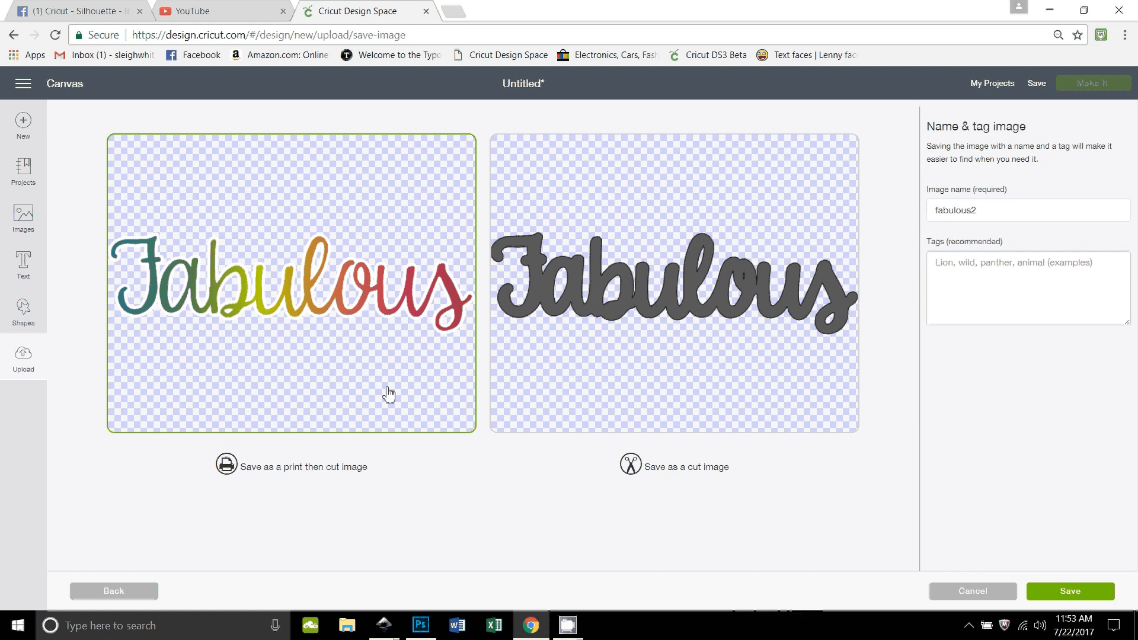
pyautogui.click(1068, 592)
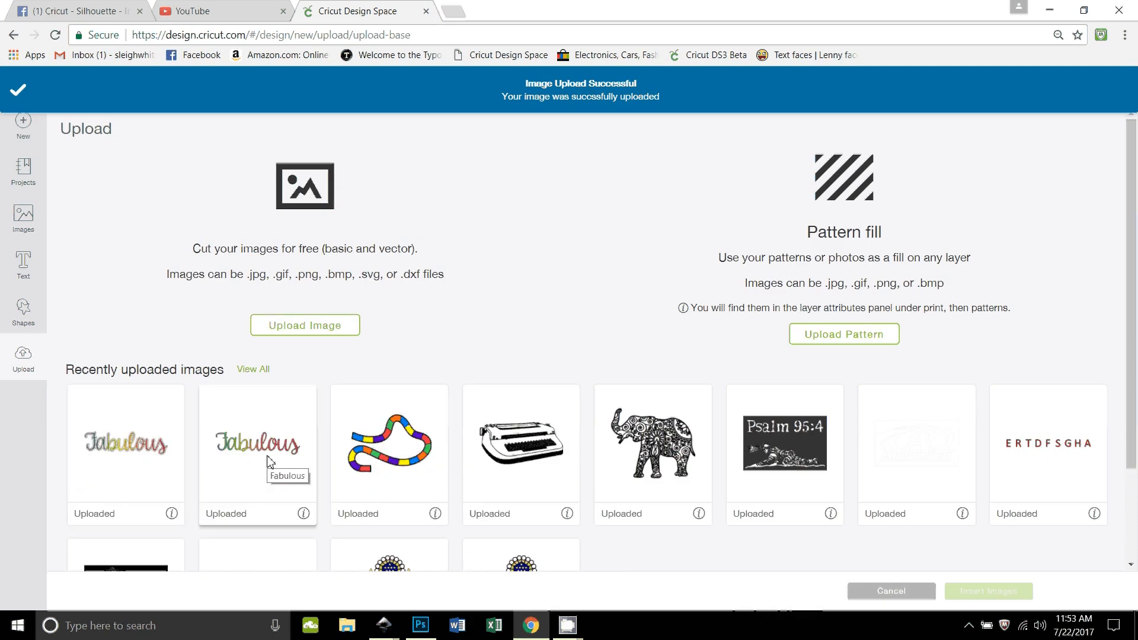
# Step: Insert the newly uploaded fabulous2 lettering from the recently uploaded images onto the canvas
pyautogui.click(115, 447)
pyautogui.click(1001, 594)
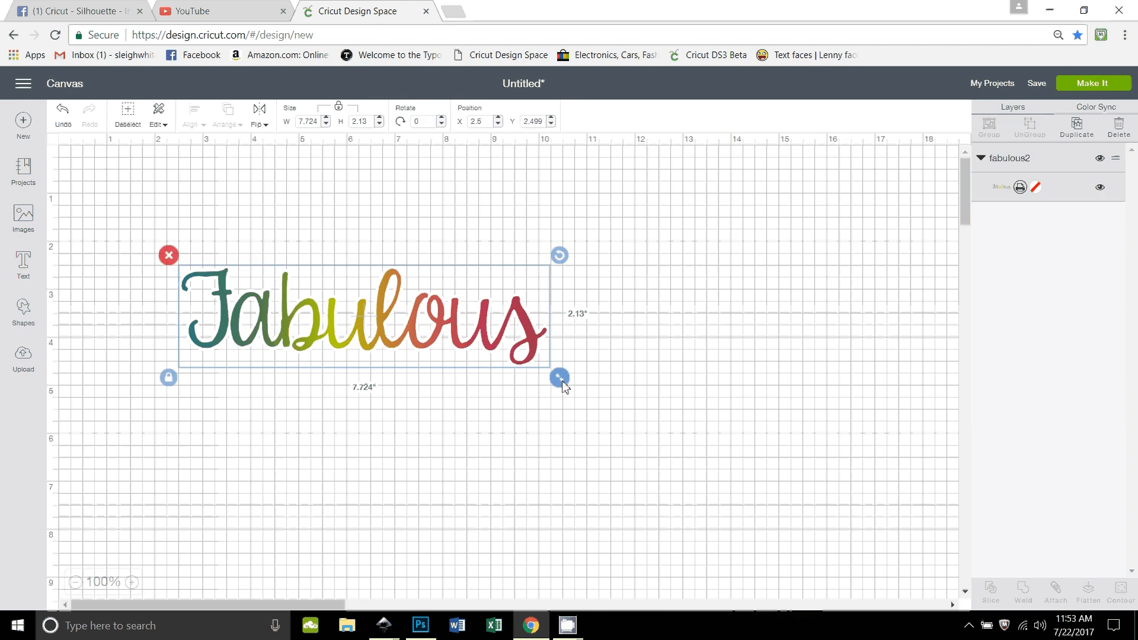
# Step: Enlarge the Fabulous lettering proportionally to about 8.97 by 2.47 inches and move it to about X 3.19, Y 1.55
pyautogui.moveTo(560, 380); pyautogui.dragTo(622, 427)
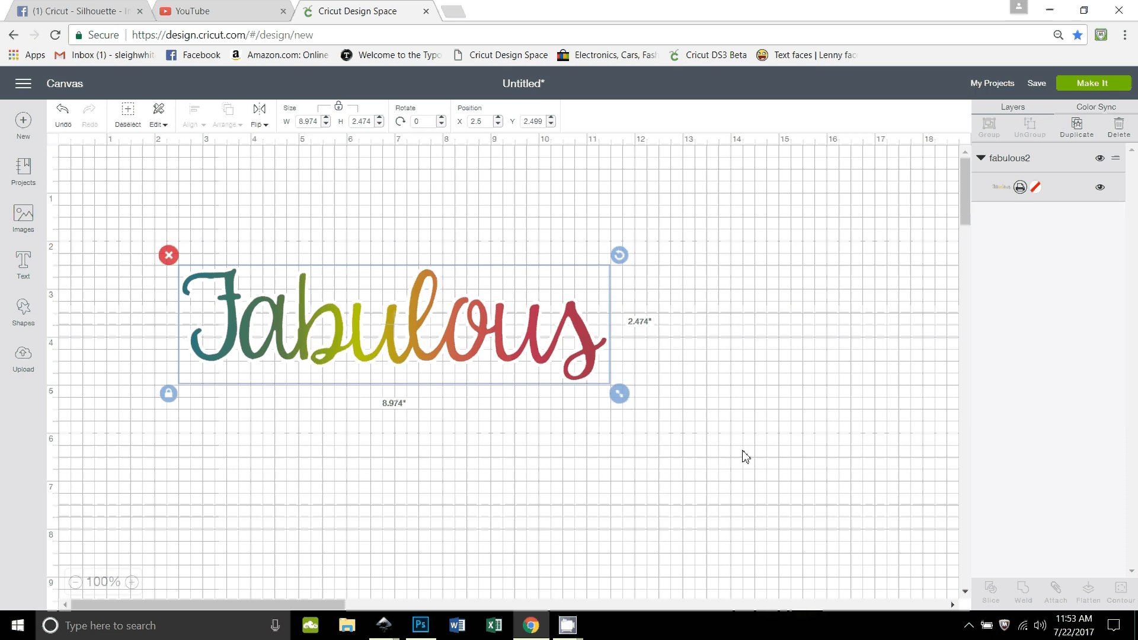
pyautogui.click(668, 426)
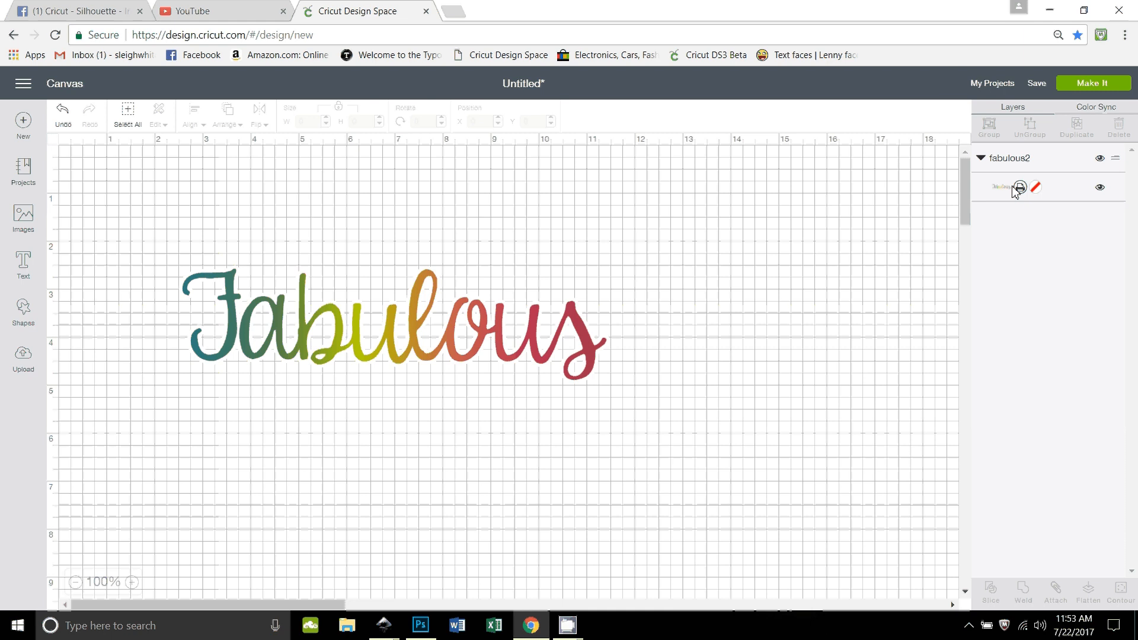
pyautogui.click(1109, 83)
pyautogui.moveTo(301, 349); pyautogui.dragTo(333, 303)
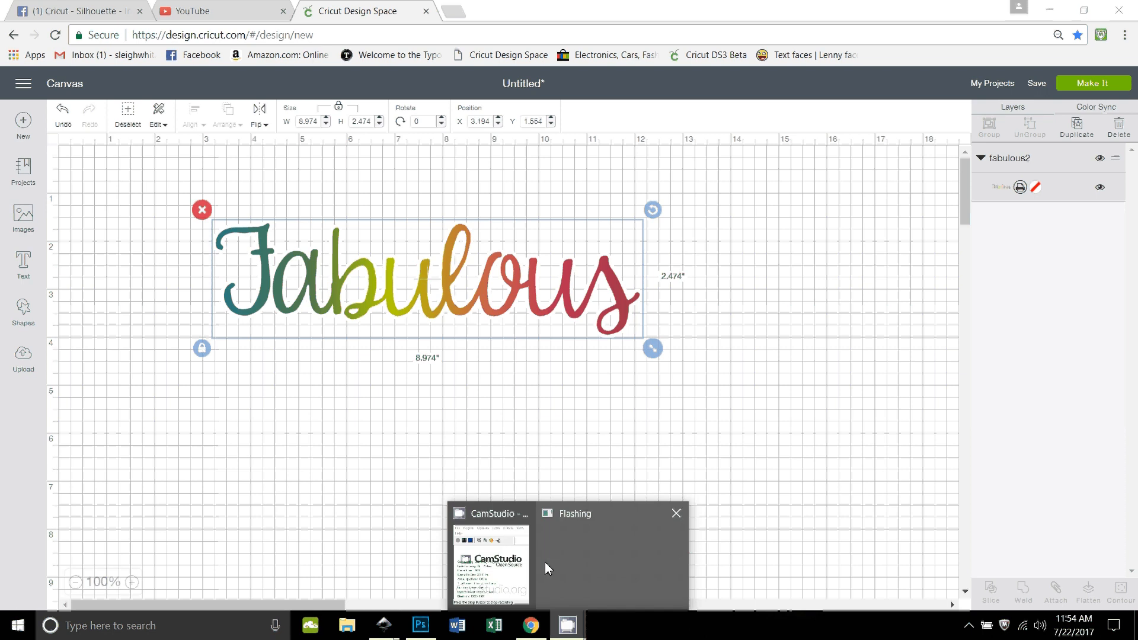
pyautogui.click(567, 633)
pyautogui.click(567, 633)
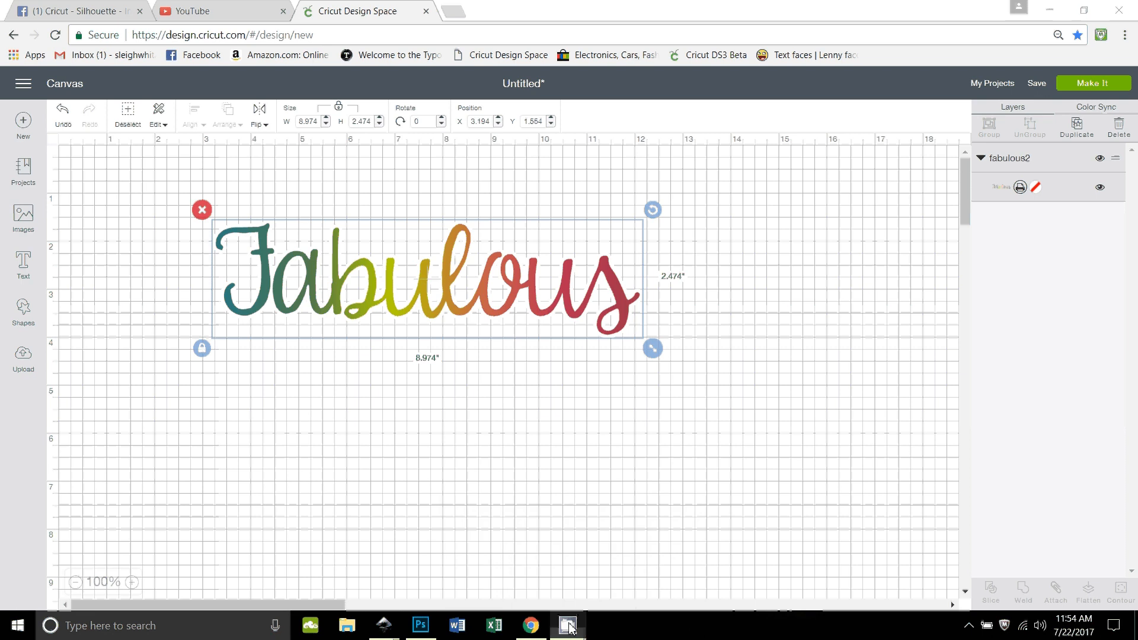